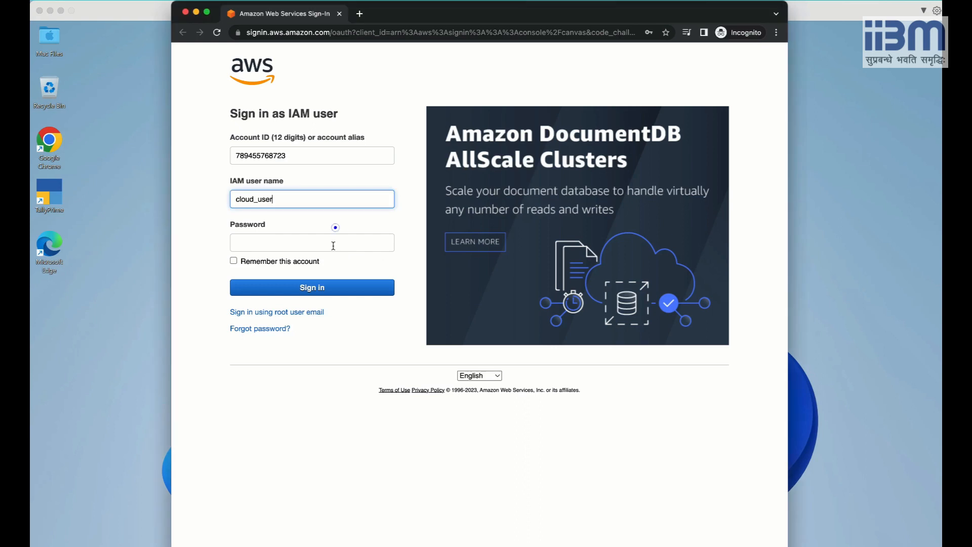
click(333, 244)
Enter the saved IAM account password and sign in to the AWS console.
key(super+v)
click(316, 290)
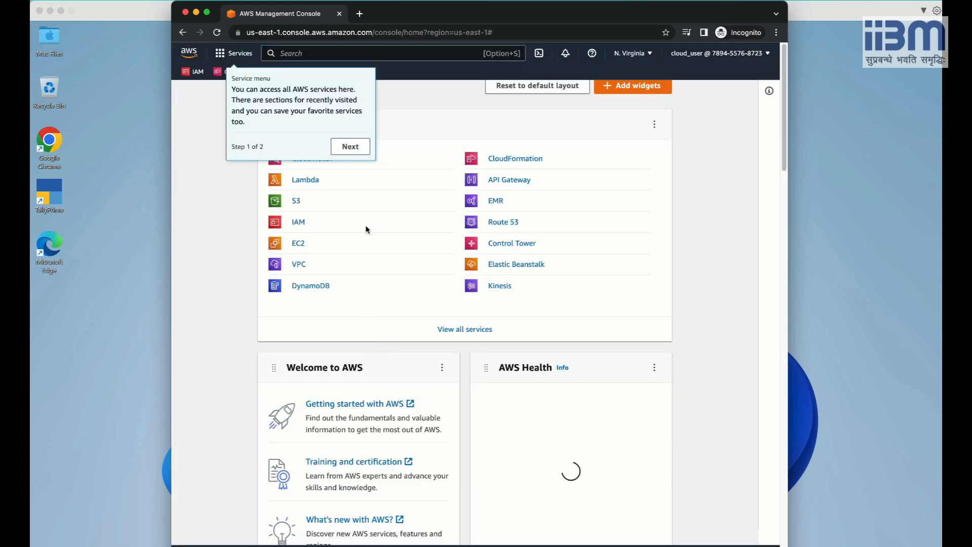
Dismiss the welcome tour and search tip, then widen the browser window.
click(362, 146)
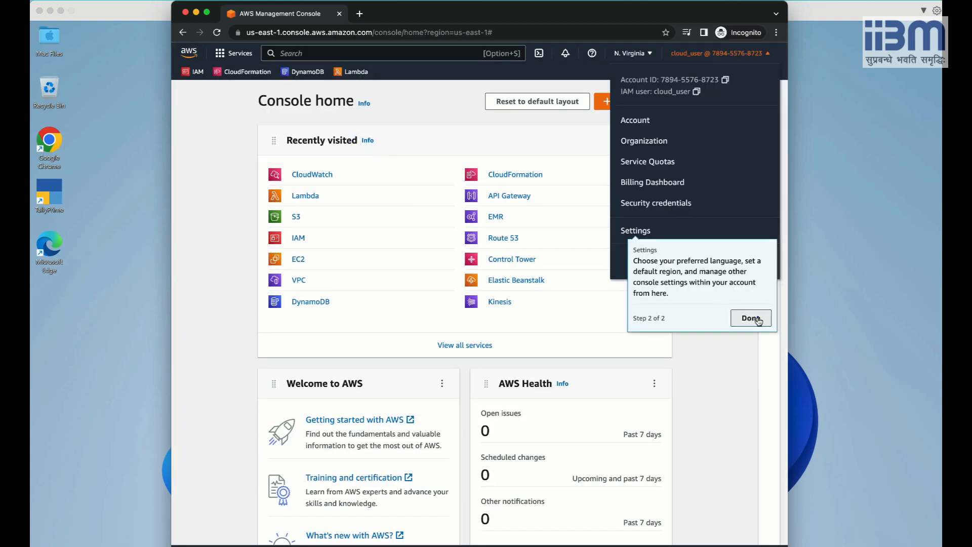
click(742, 316)
click(394, 132)
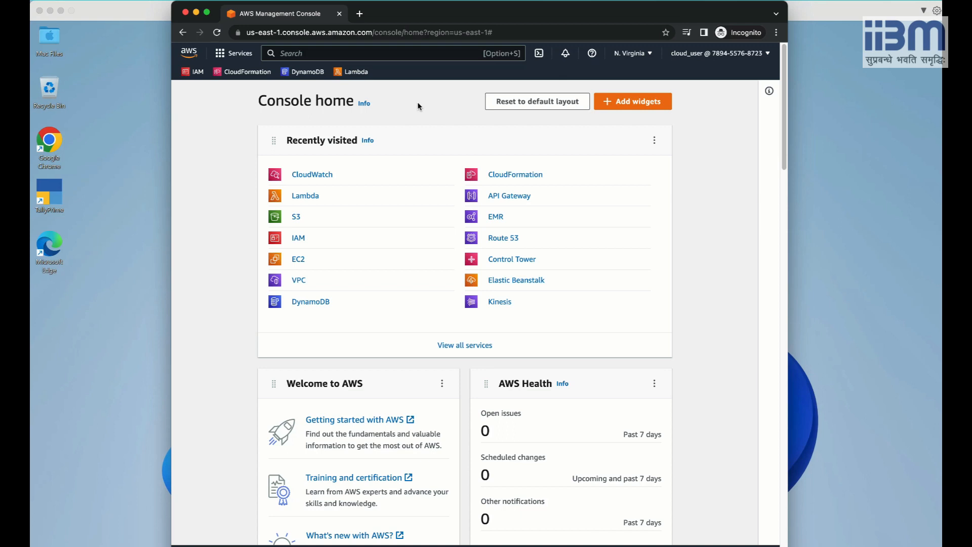
drag(788, 189, 873, 193)
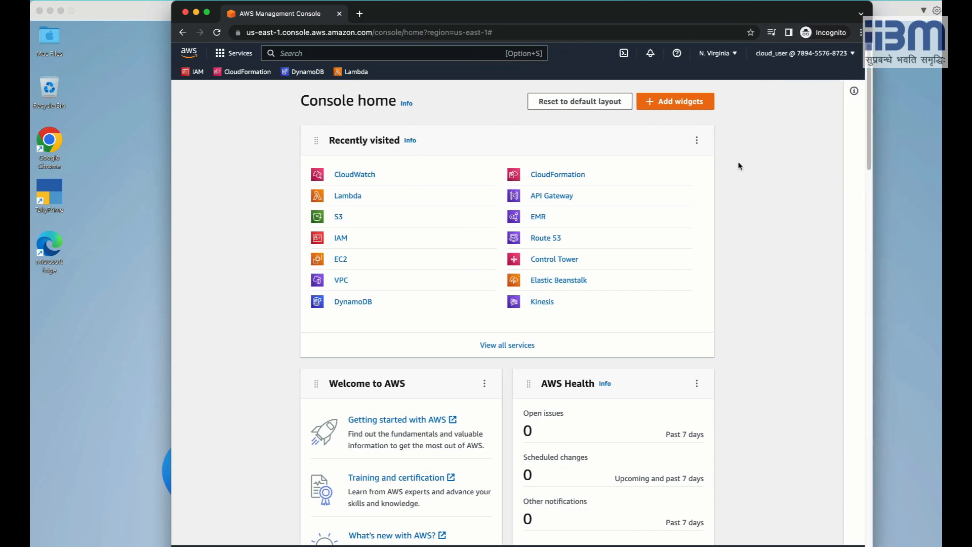
click(728, 59)
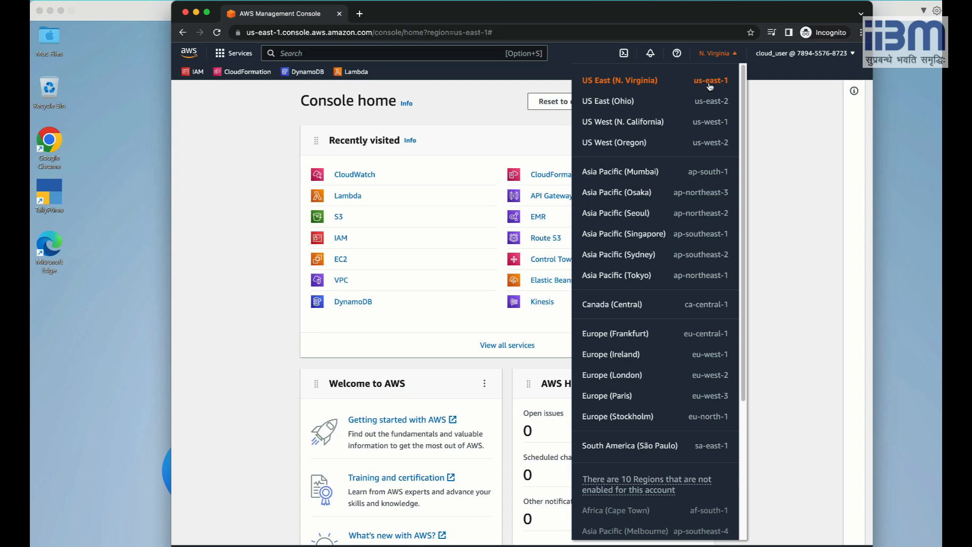
click(726, 55)
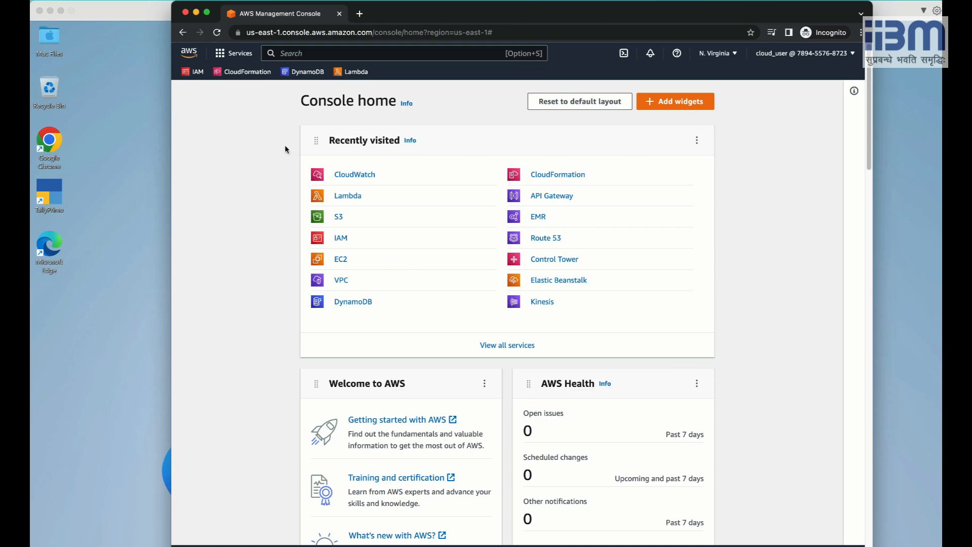
Search the console for EC2 and open the EC2 Dashboard.
click(286, 54)
text(EC2)
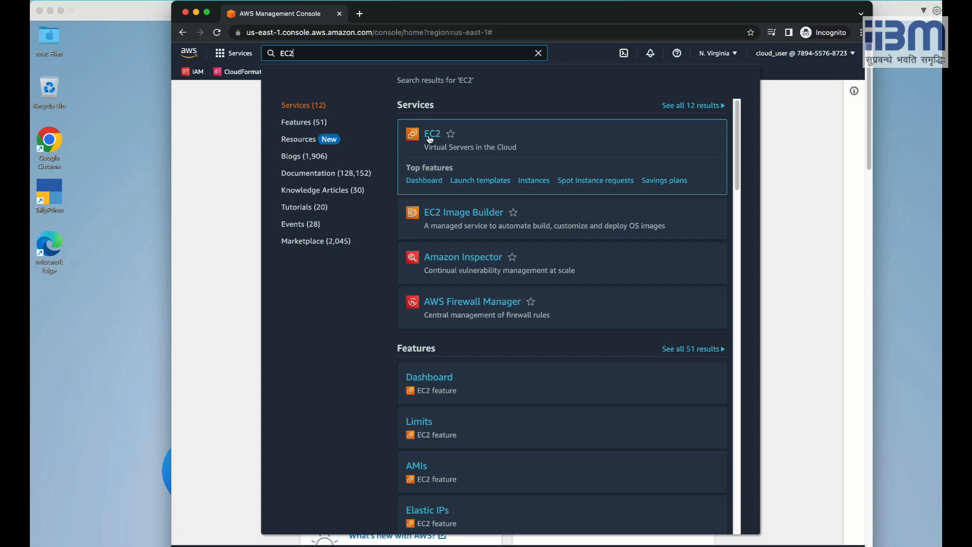
click(428, 135)
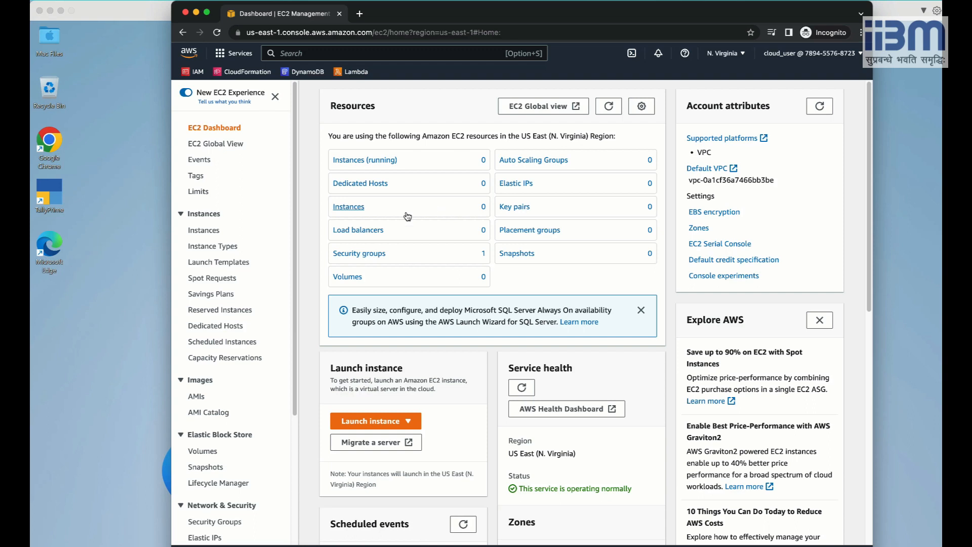
Go to Key Pairs under Network & Security and start creating a new key pair.
drag(296, 219, 297, 346)
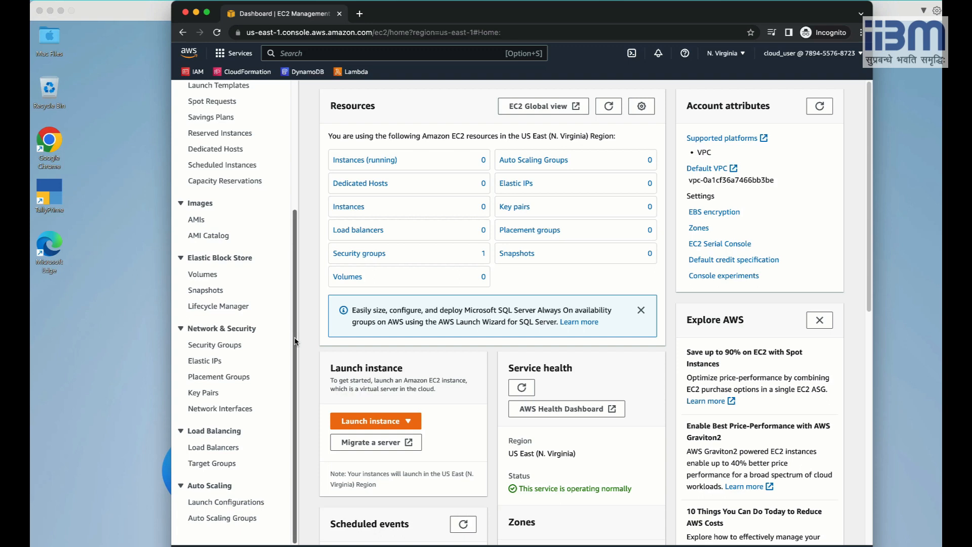
click(205, 394)
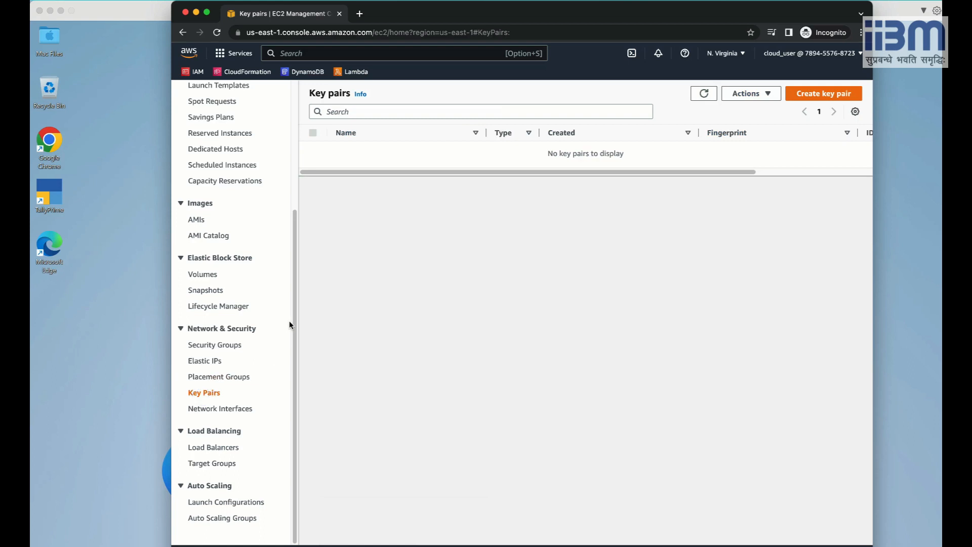
scroll(294, 320, up, 5)
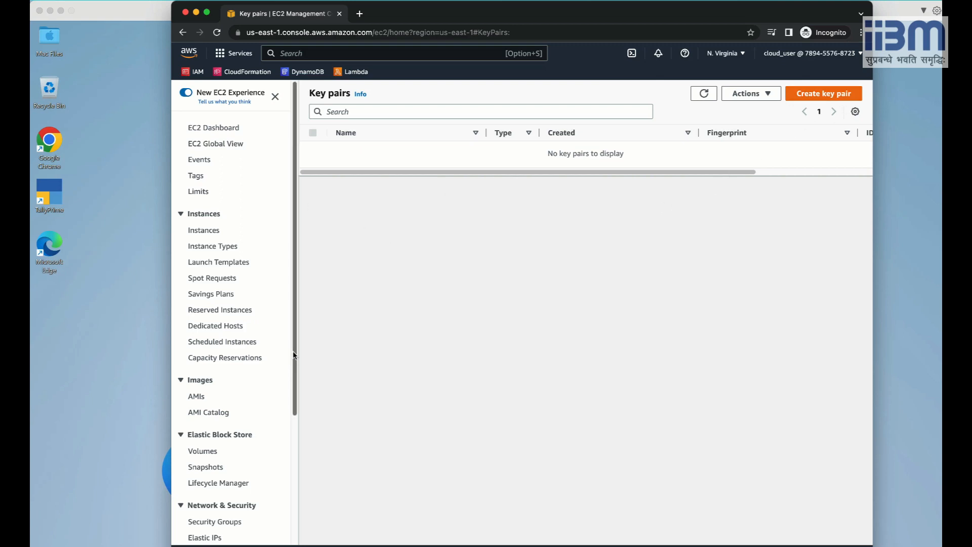
drag(293, 351, 296, 442)
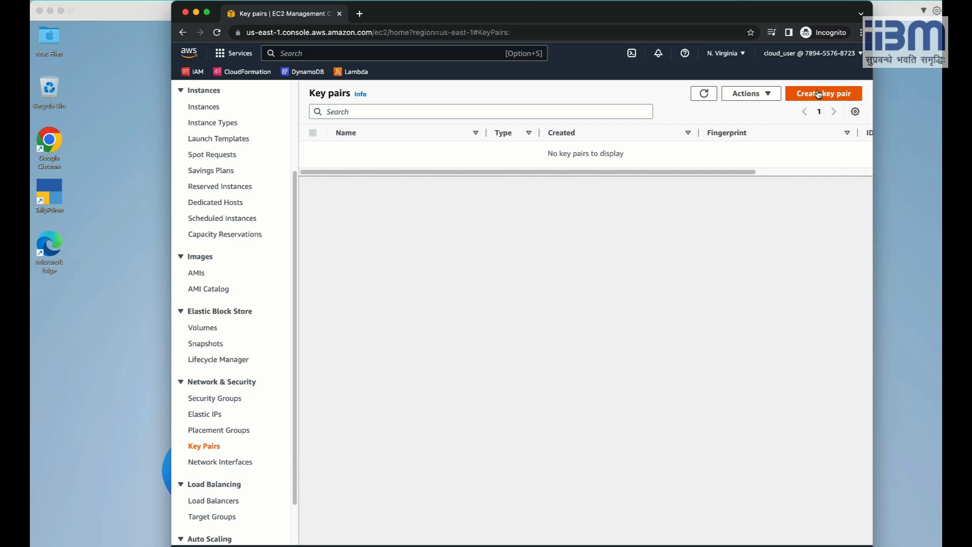
click(819, 94)
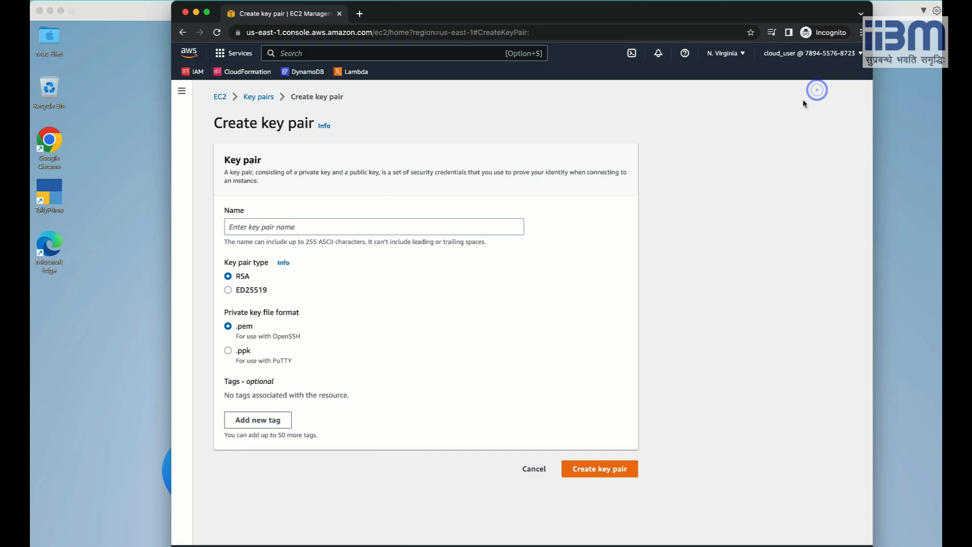
Create RSA key pair AWS_IIBM_Patna_KeyPair_Linux and download its .pem private key.
click(272, 231)
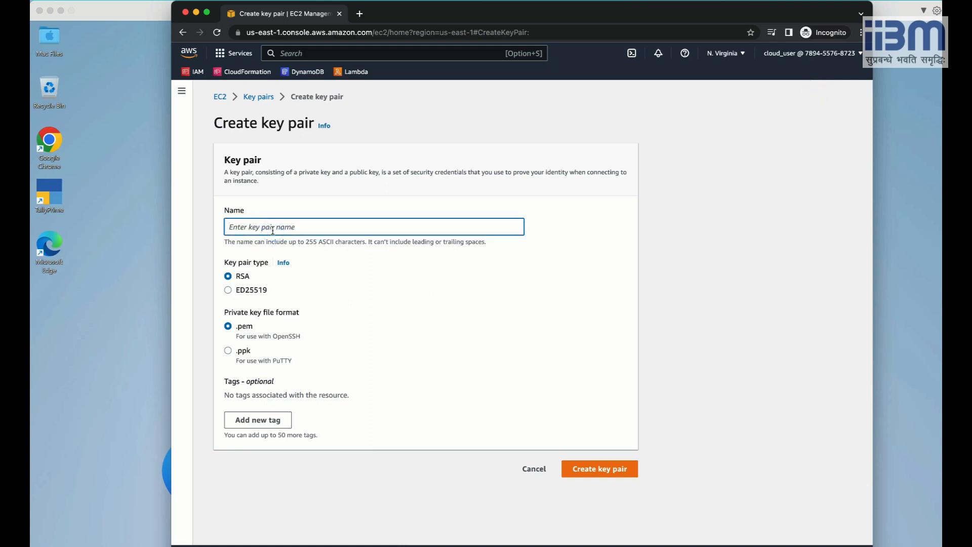
text(AWS_IIBM_Patna_KeyPair_Linux)
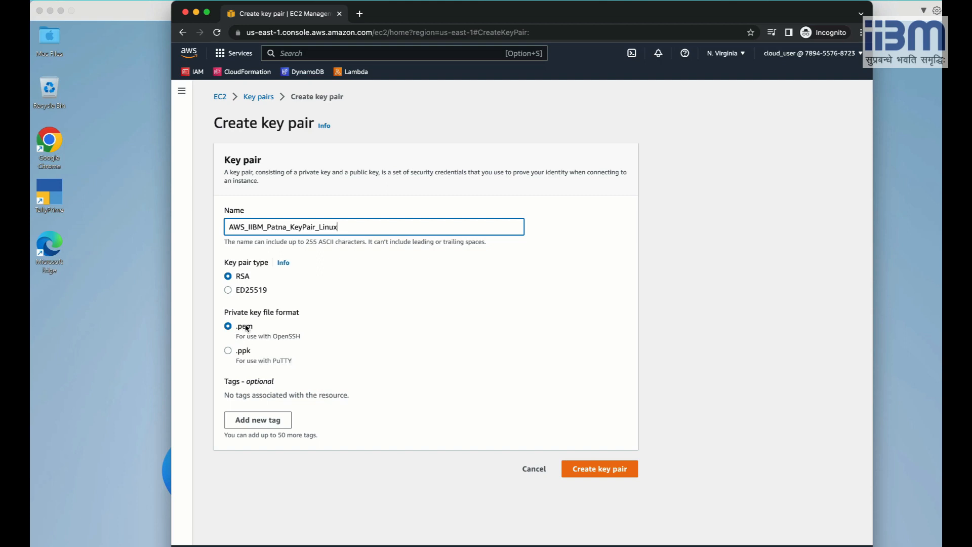
click(587, 474)
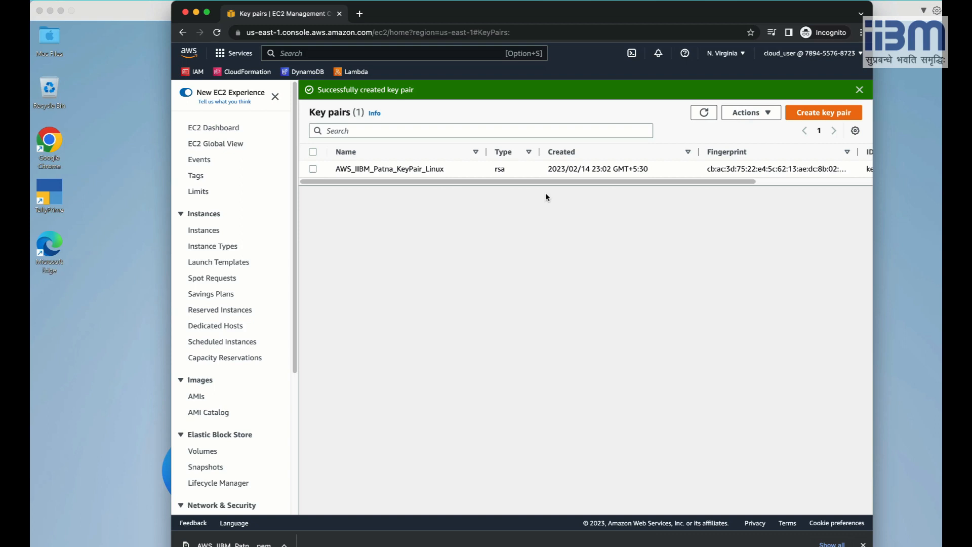
Fit the browser window to the screen and show the EC2 Instances list.
double_click(593, 11)
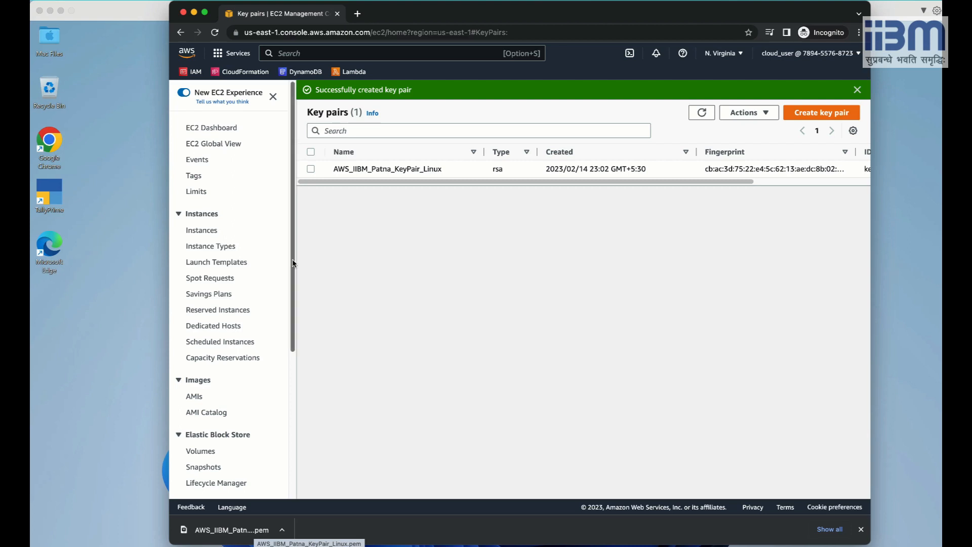
click(208, 232)
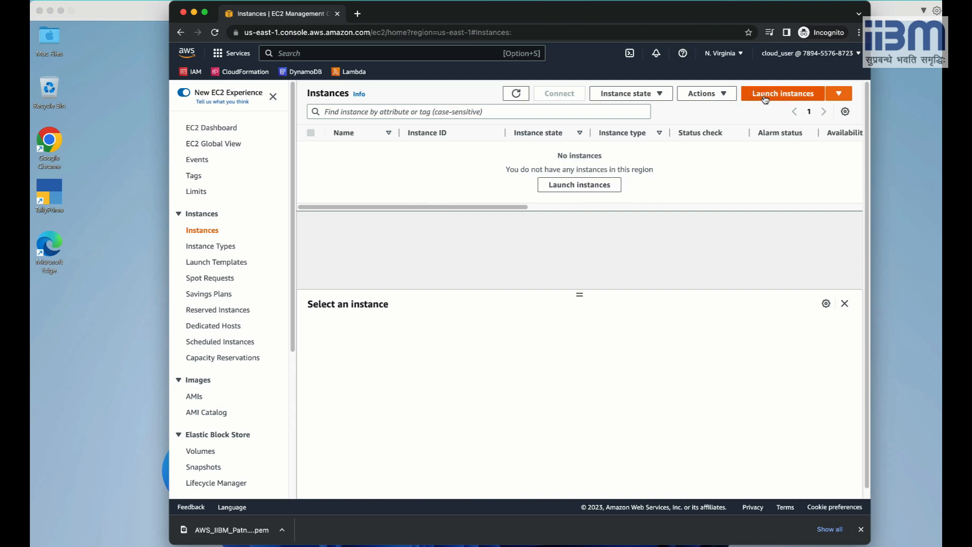
Start launching a new instance named AWS_Linux_IIBMPatna and scroll to the image choices.
click(784, 98)
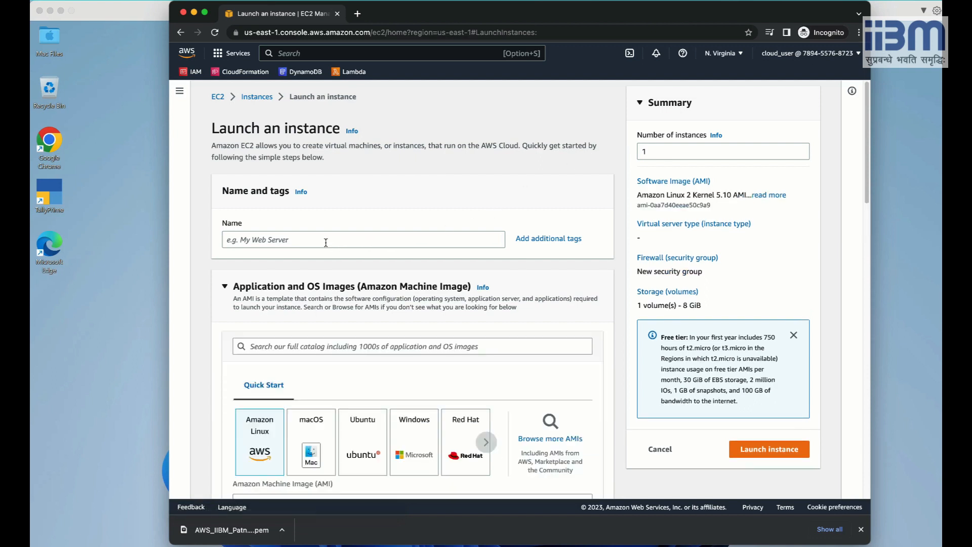
click(323, 241)
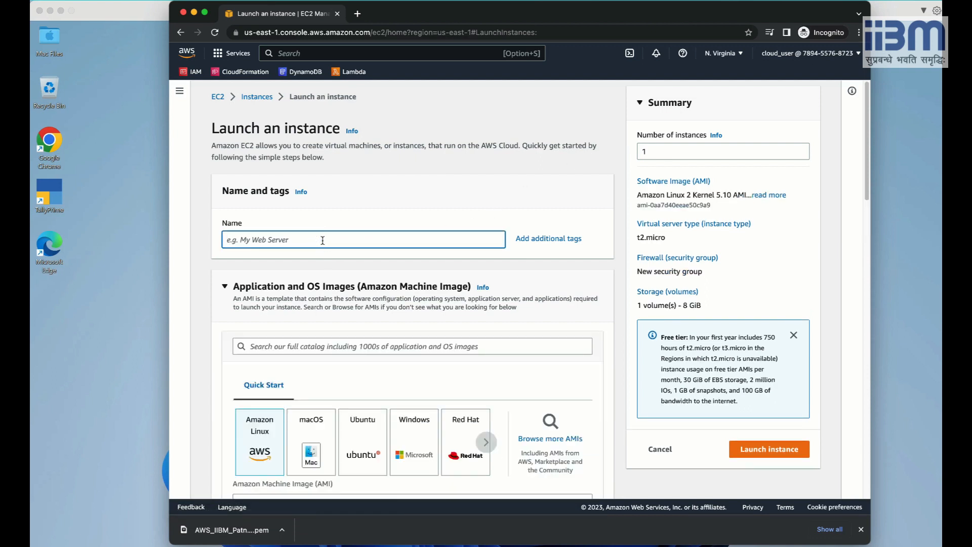
text(AWS_Linux_IIBMPatna)
scroll(280, 307, down, 2)
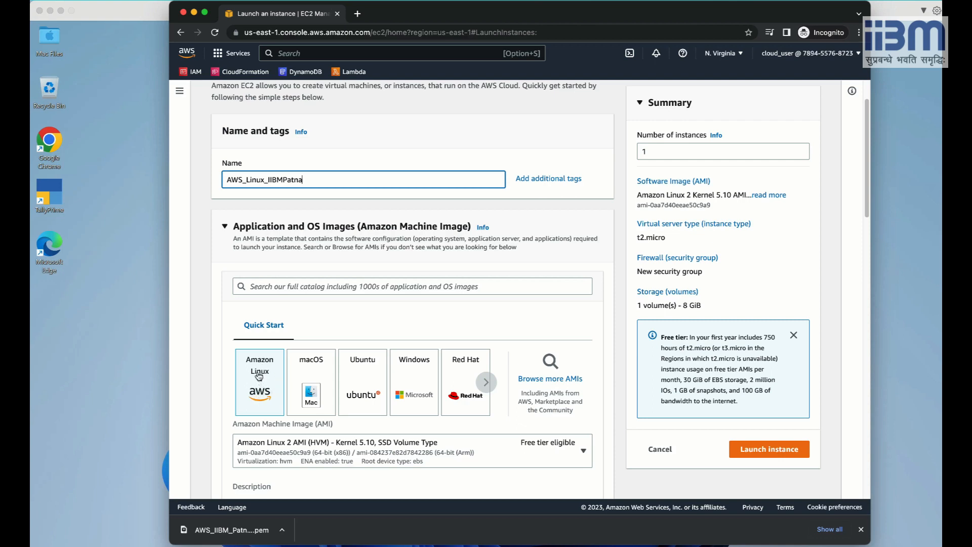
scroll(259, 380, down, 3)
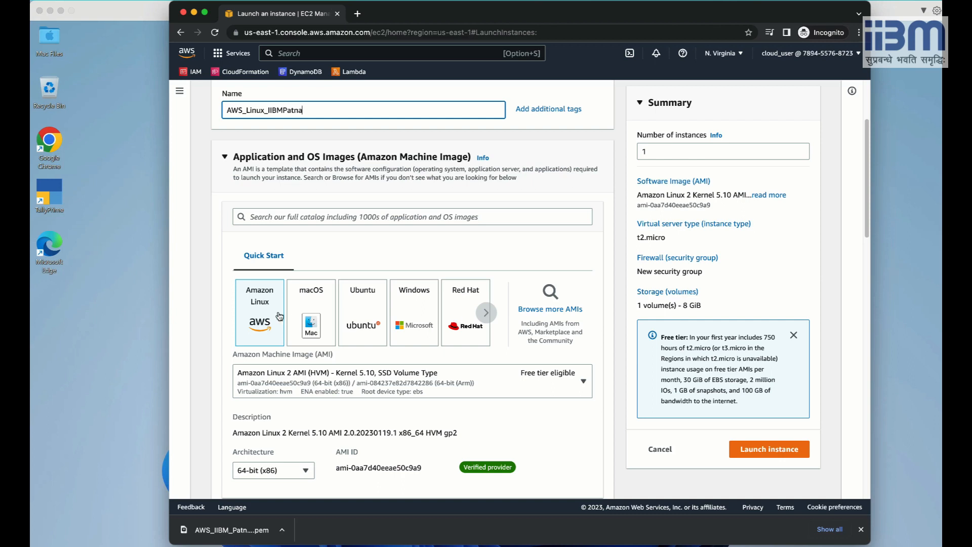
Replace the Red Hat Enterprise Linux 9 image with Amazon Linux 2 AMI (Kernel 5.10).
click(456, 303)
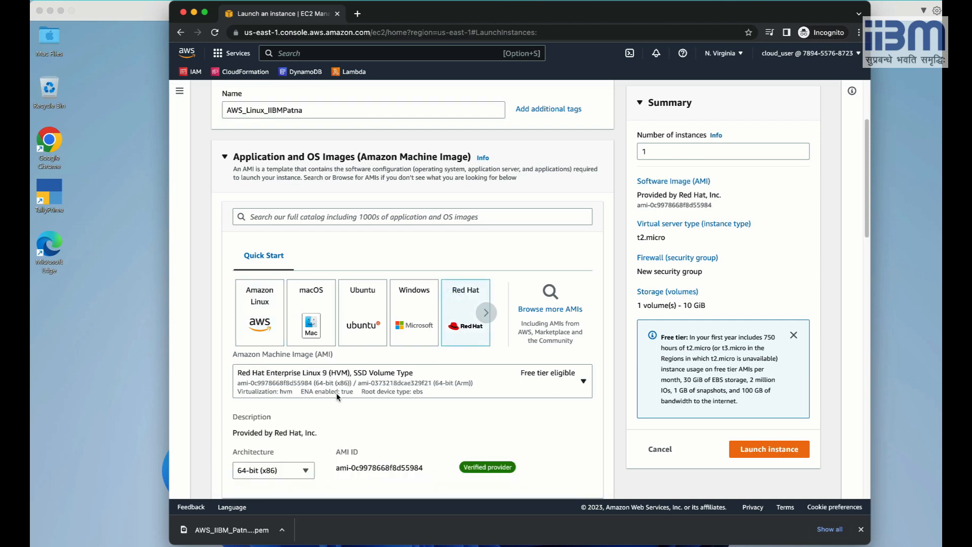
scroll(337, 393, down, 2)
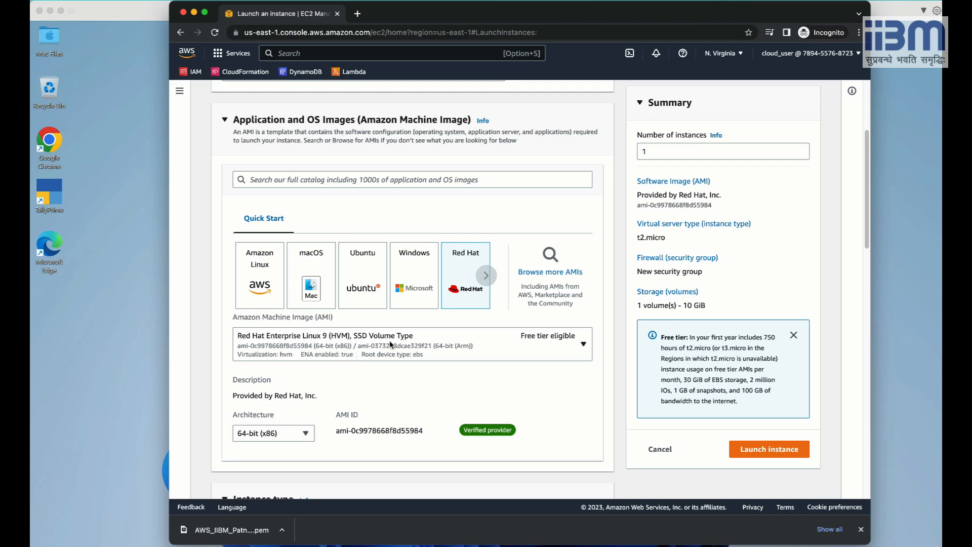
click(584, 345)
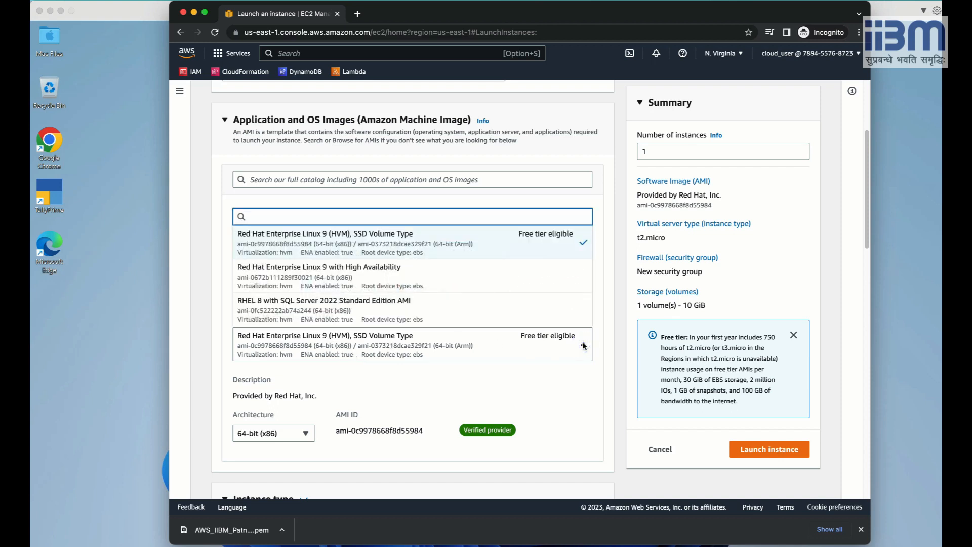
click(583, 344)
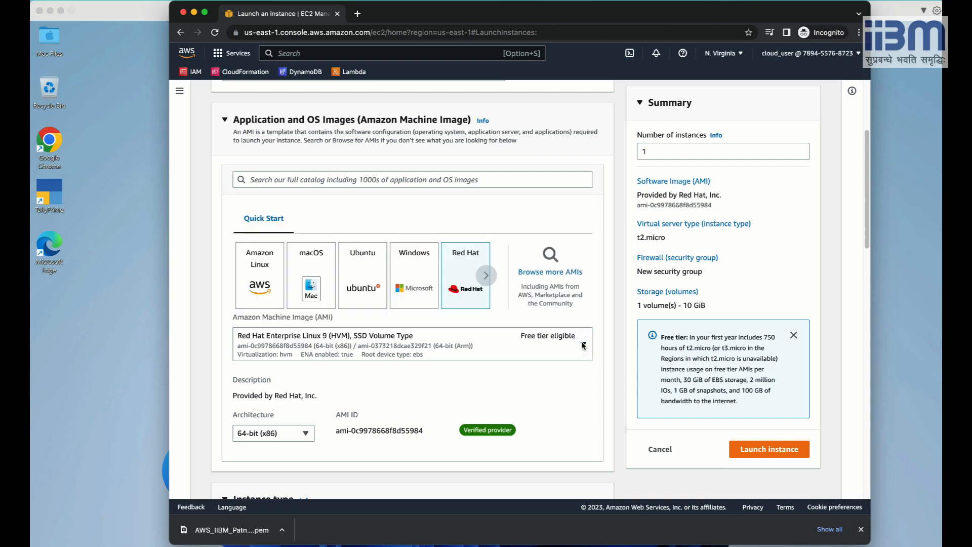
click(487, 278)
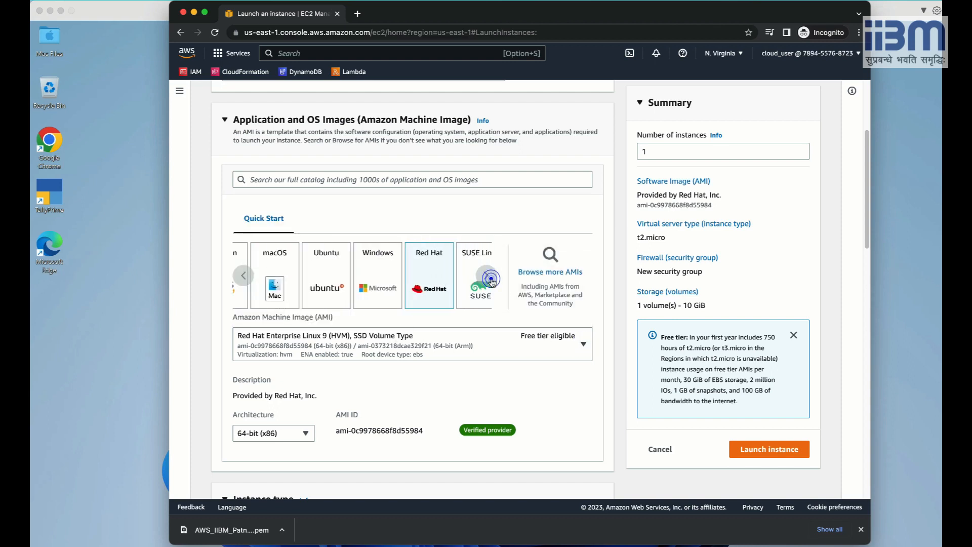
click(487, 276)
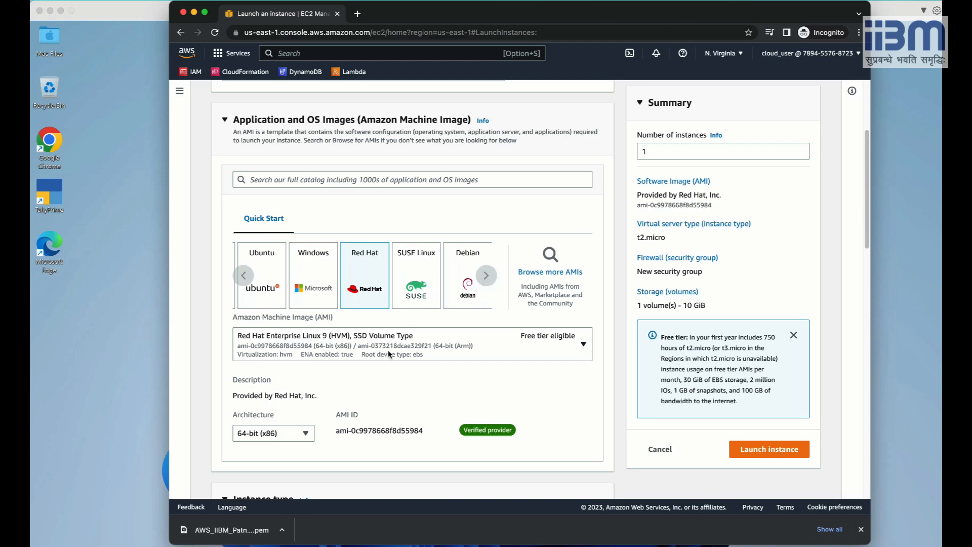
scroll(389, 351, down, 4)
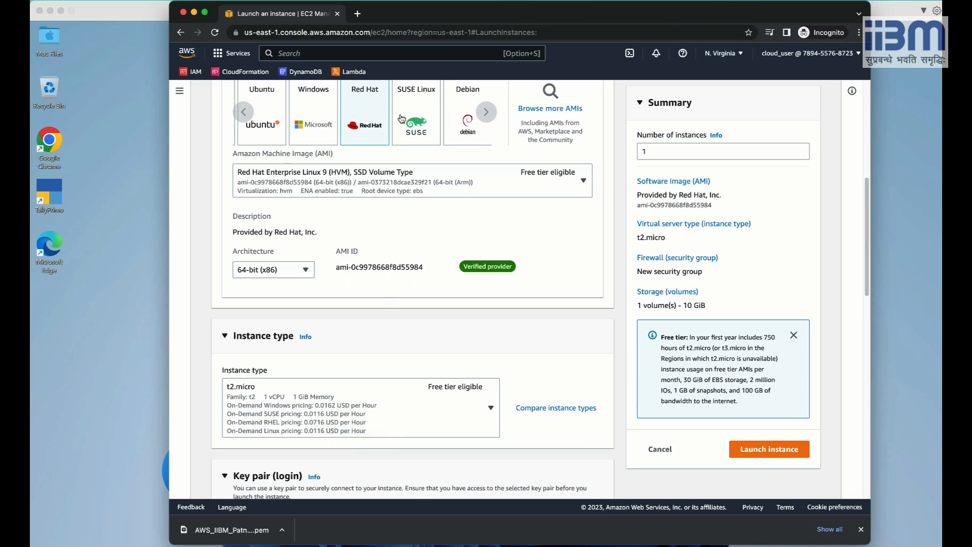
click(244, 112)
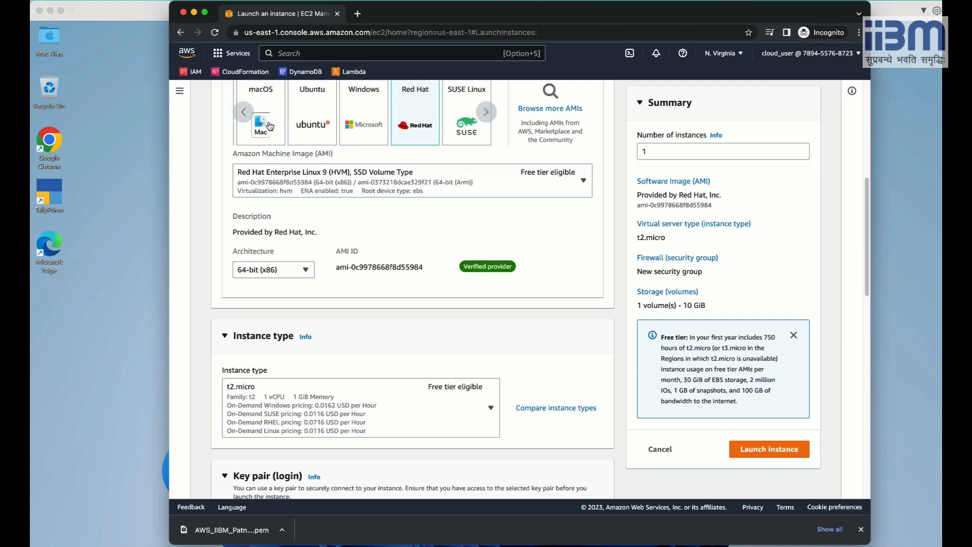
click(244, 112)
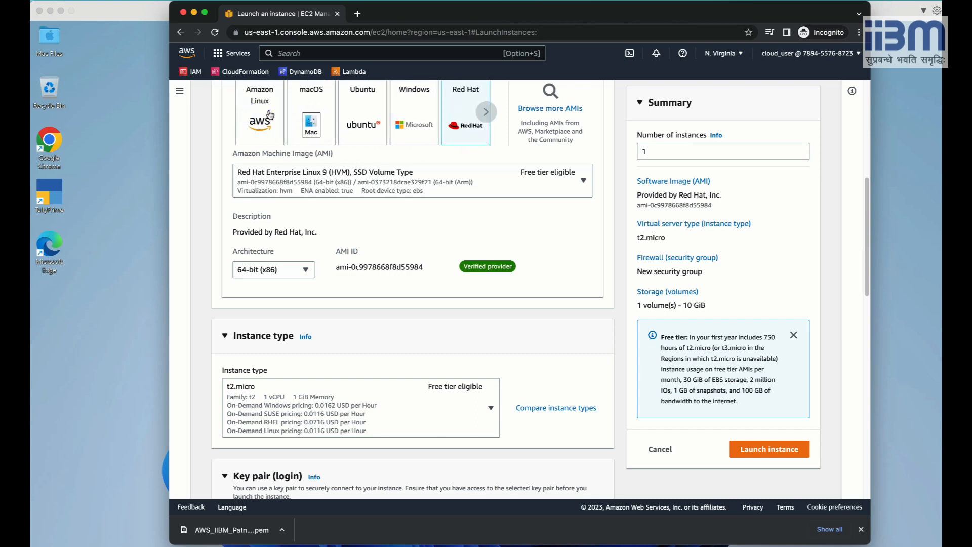
click(270, 114)
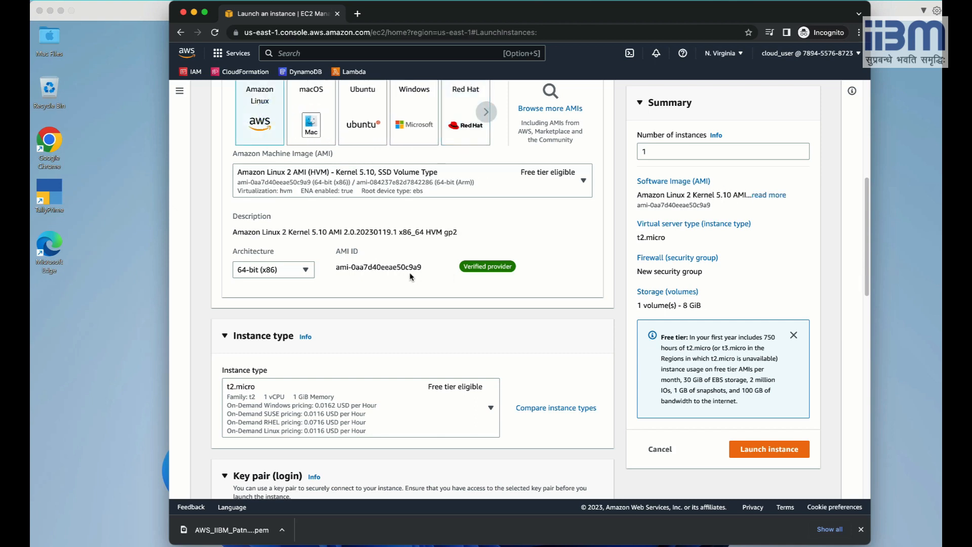
scroll(411, 277, down, 2)
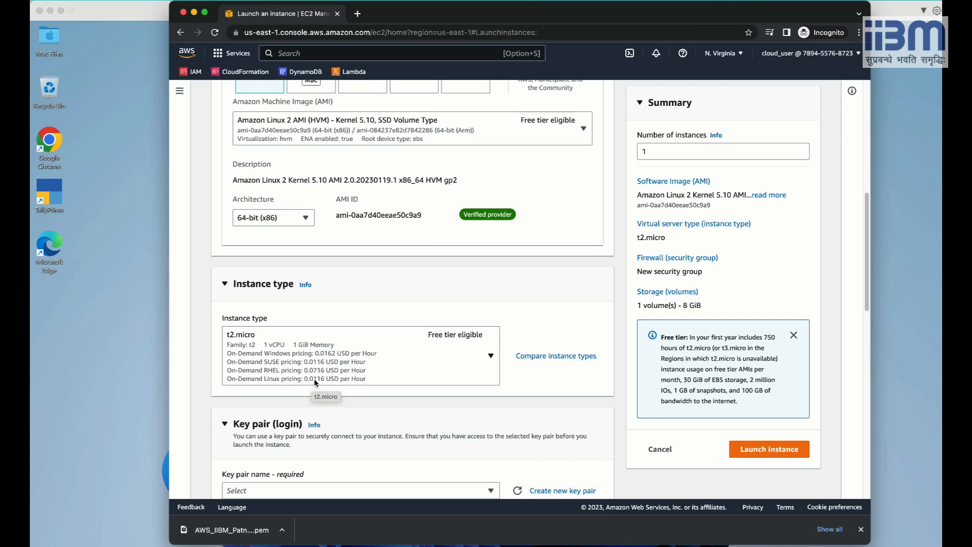
scroll(385, 284, up, 5)
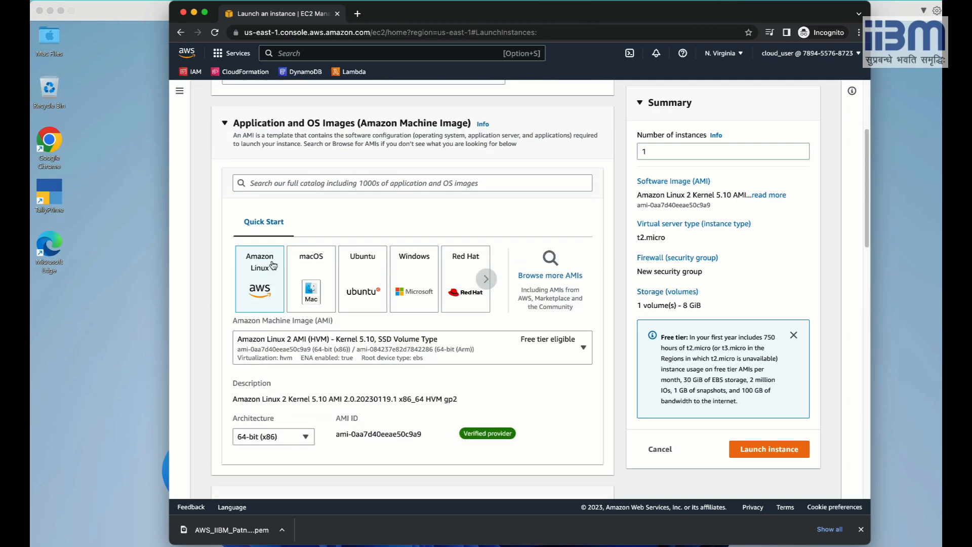
scroll(373, 346, down, 3)
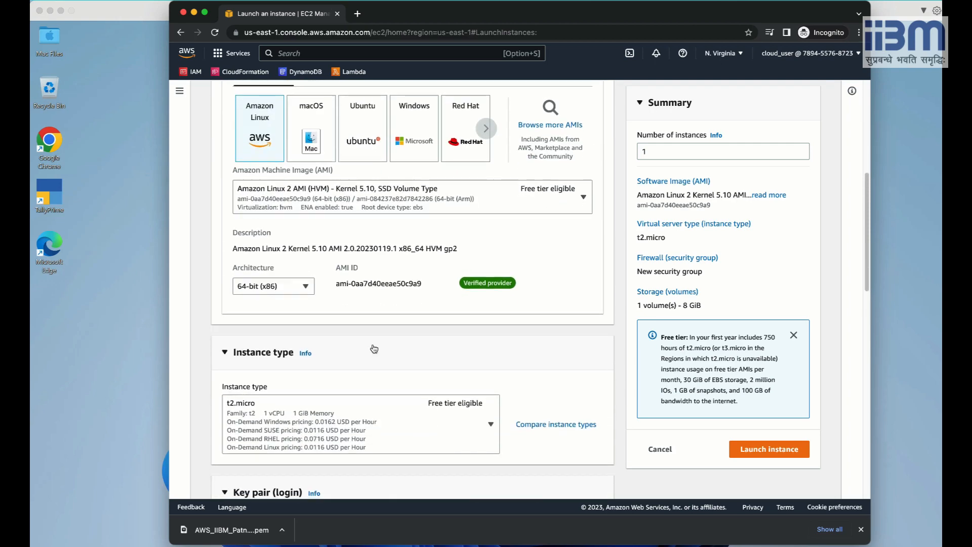
scroll(374, 348, down, 4)
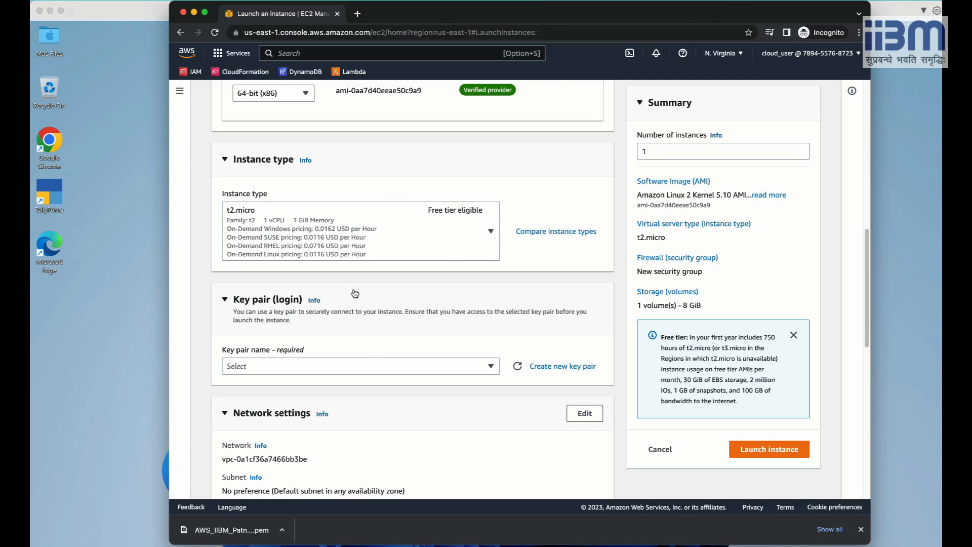
scroll(370, 273, up, 3)
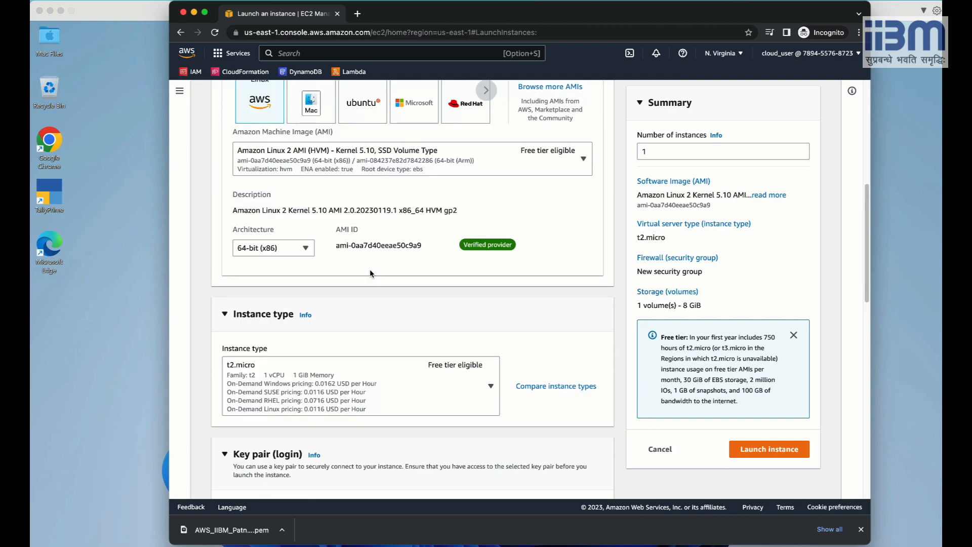
scroll(369, 273, up, 1)
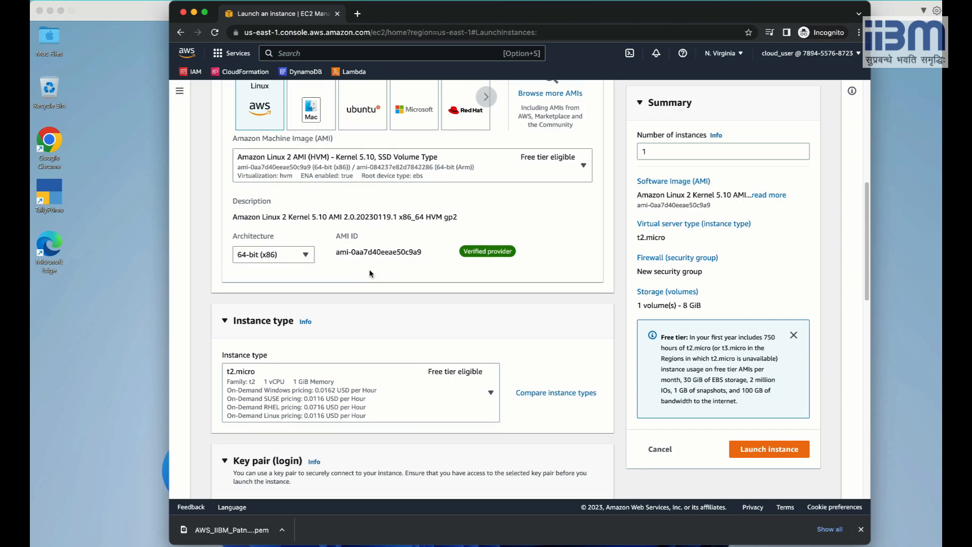
scroll(377, 343, down, 2)
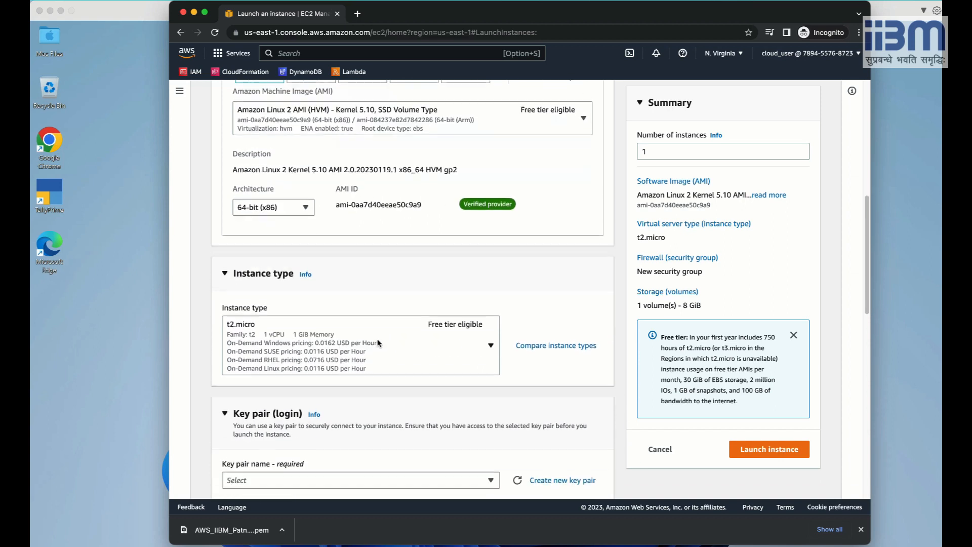
scroll(377, 343, down, 3)
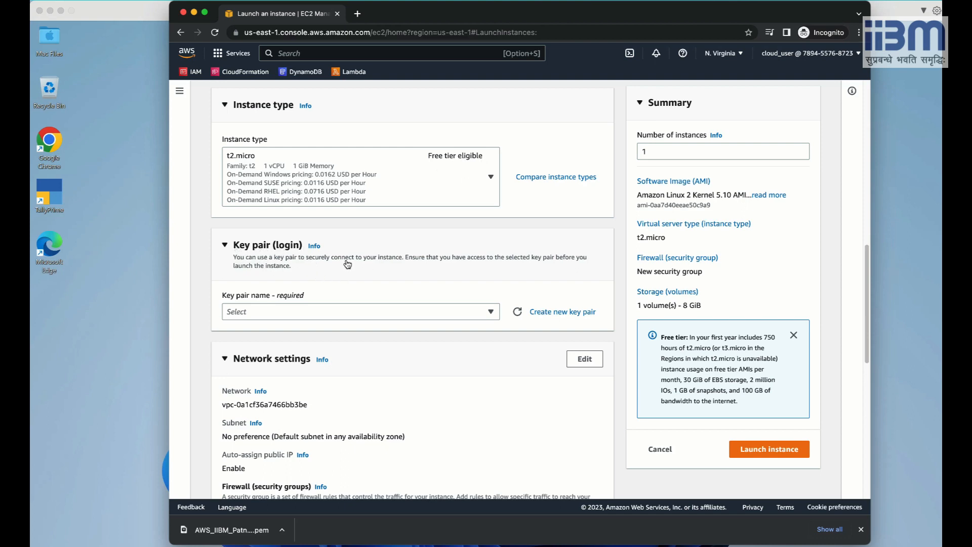
Select AWS_IIBM_Patna_KeyPair_Linux as the login key pair for the new instance.
click(486, 313)
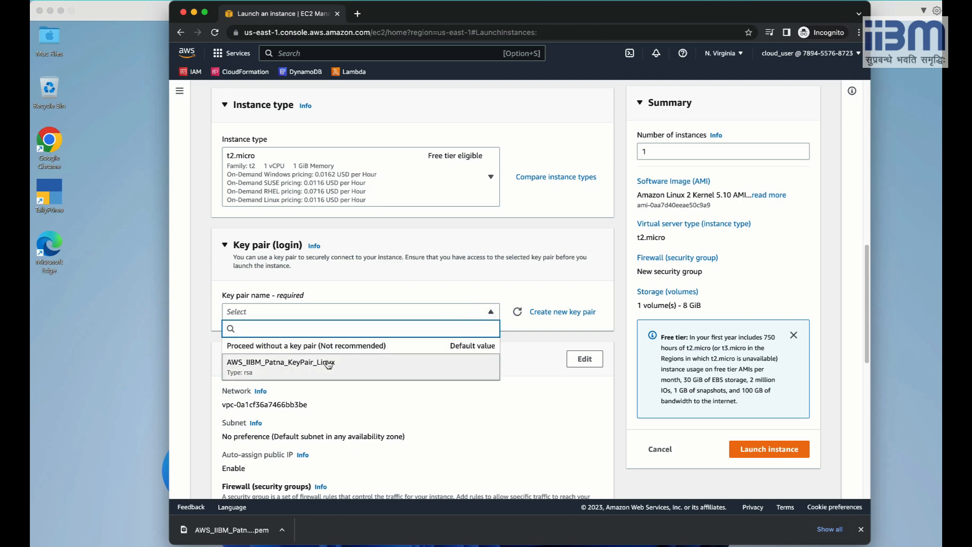
click(293, 366)
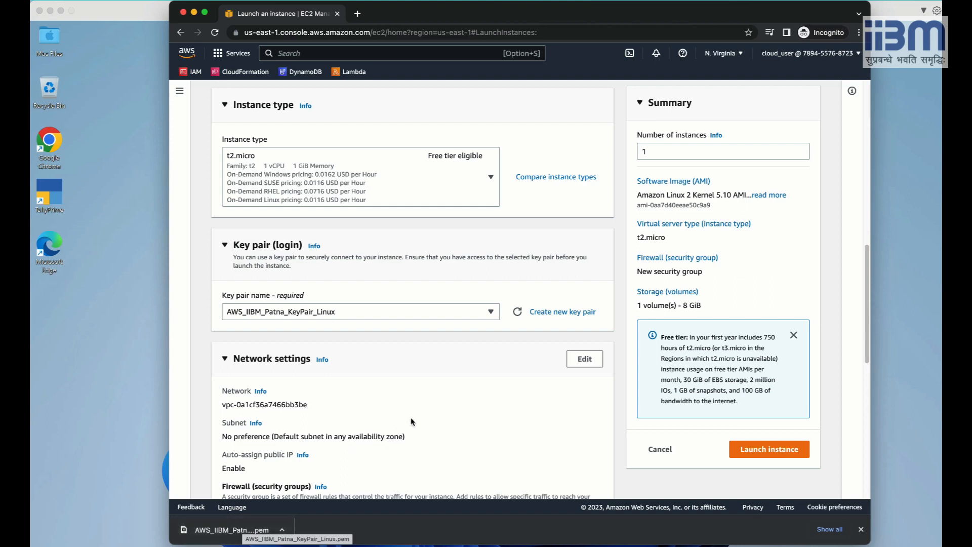
scroll(484, 379, down, 1)
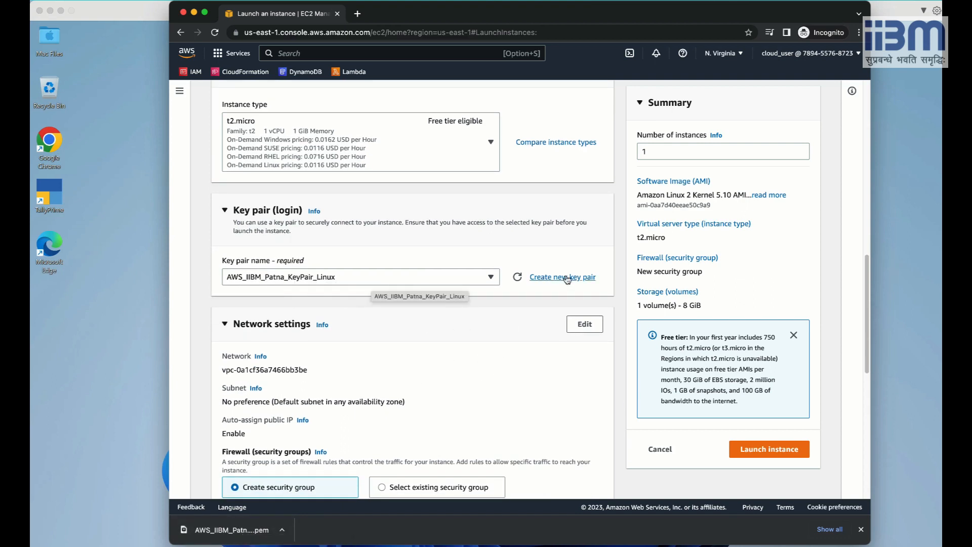
Scroll to Network settings and list the SSH source options: Anywhere, Custom, My IP.
scroll(484, 362, down, 3)
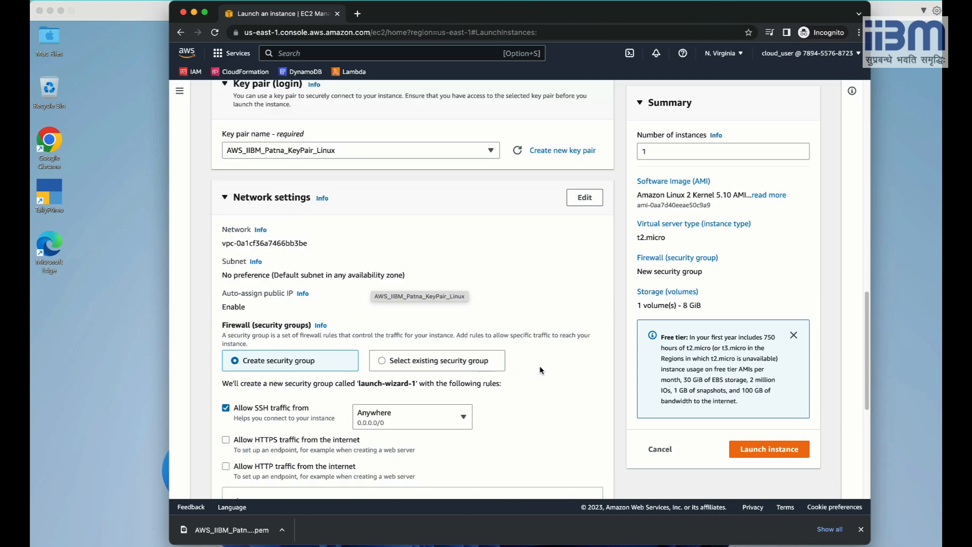
scroll(541, 370, down, 1)
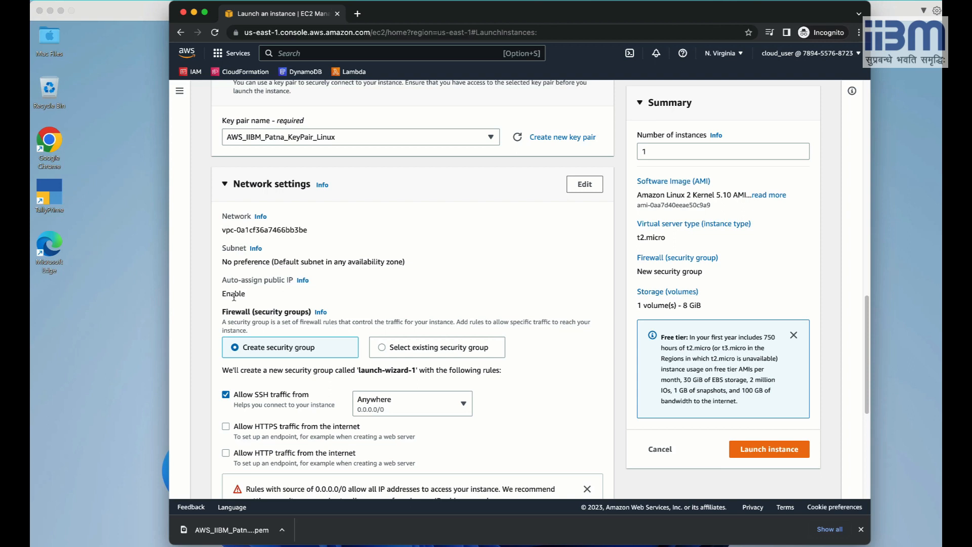
scroll(363, 291, down, 3)
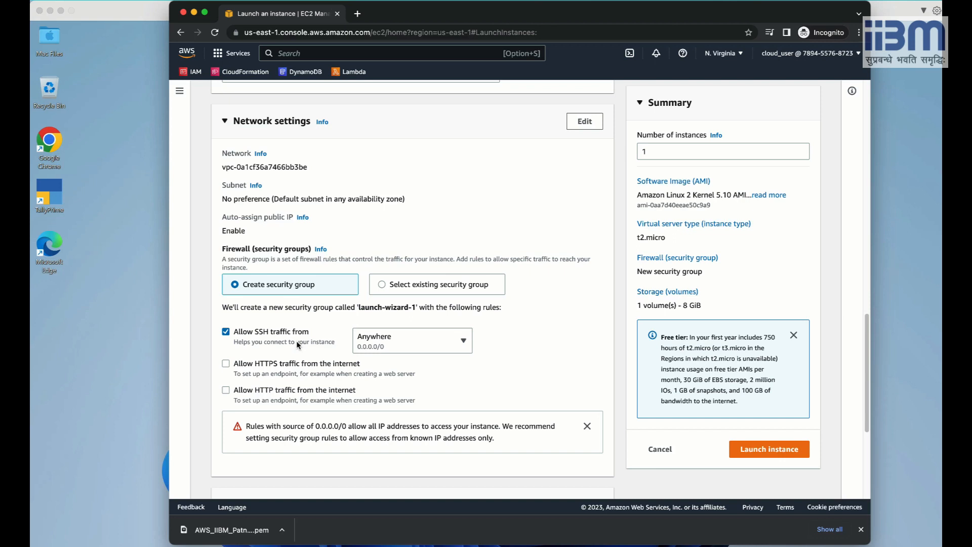
click(387, 345)
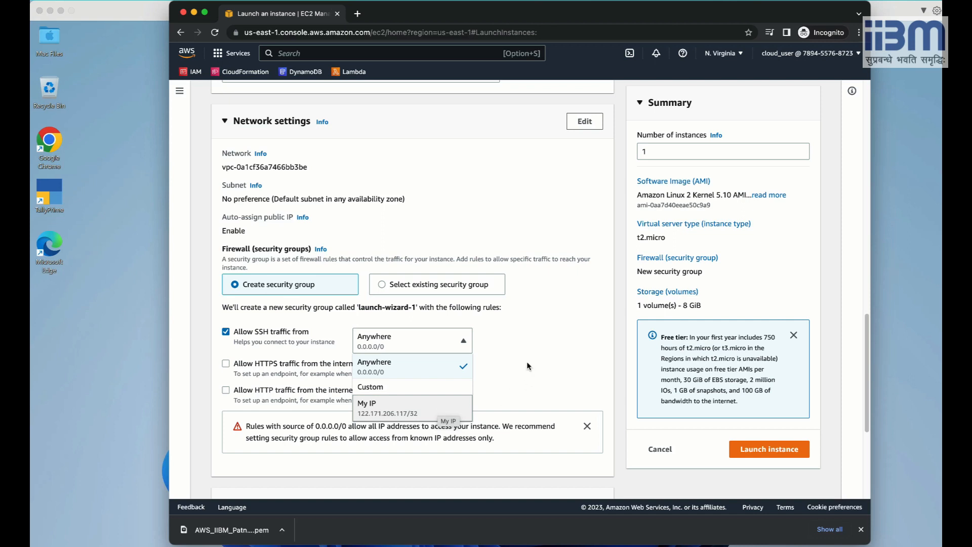
click(519, 330)
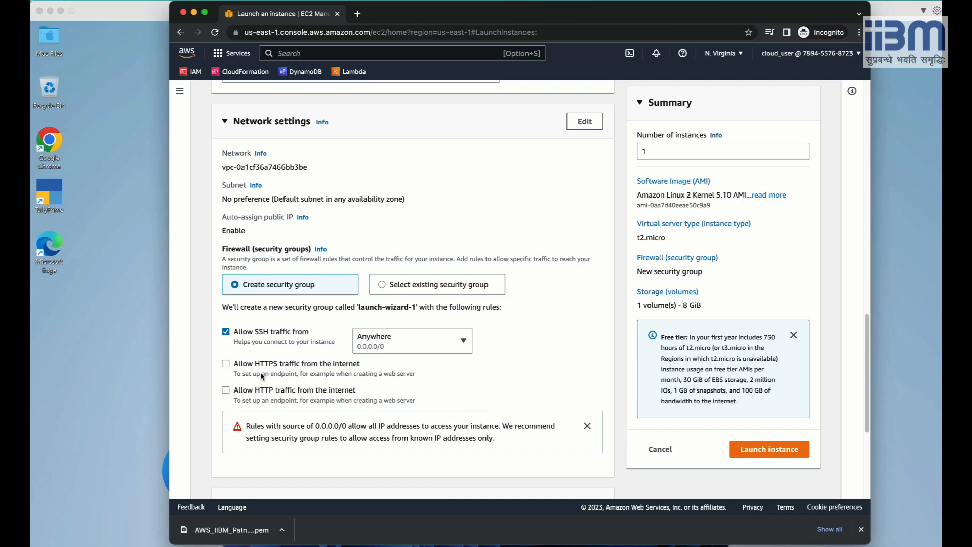
click(226, 362)
click(225, 390)
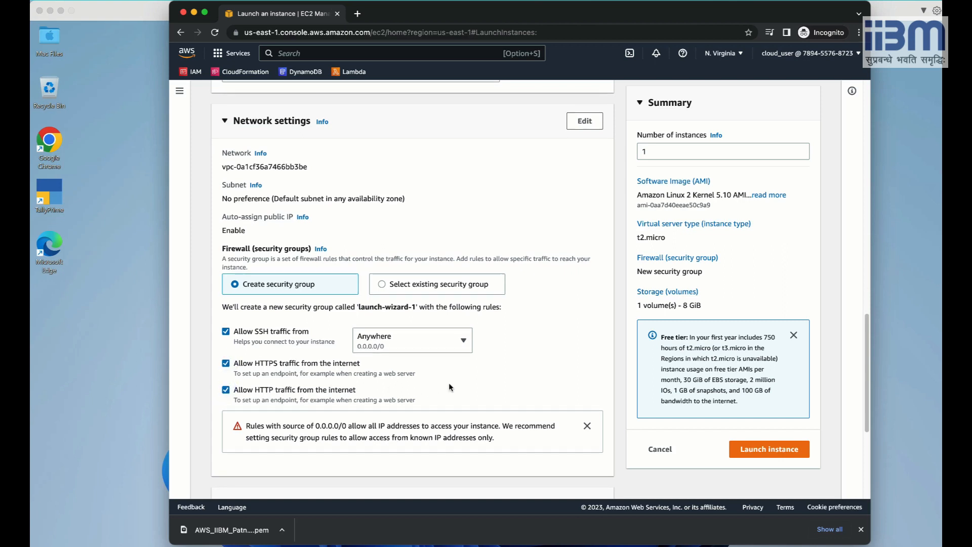
scroll(450, 387, down, 3)
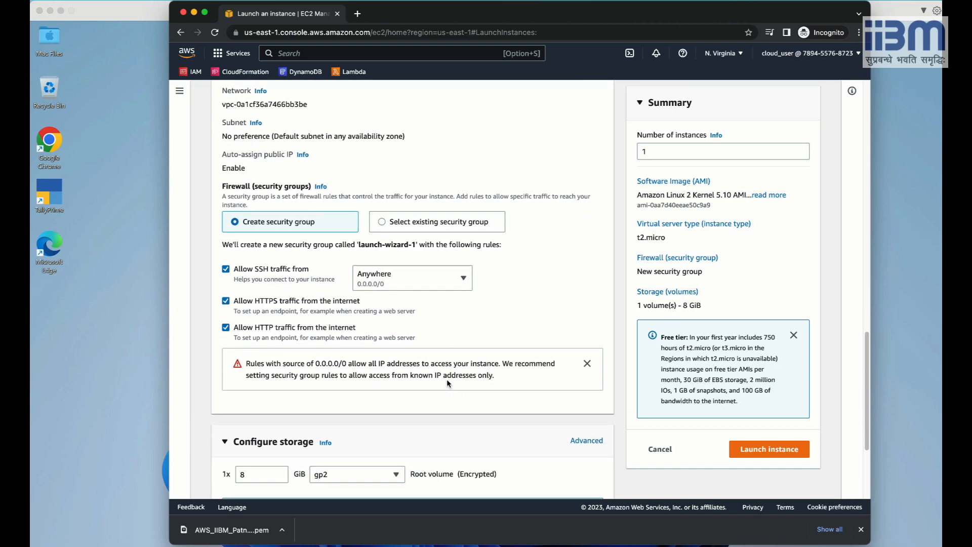
scroll(446, 380, down, 6)
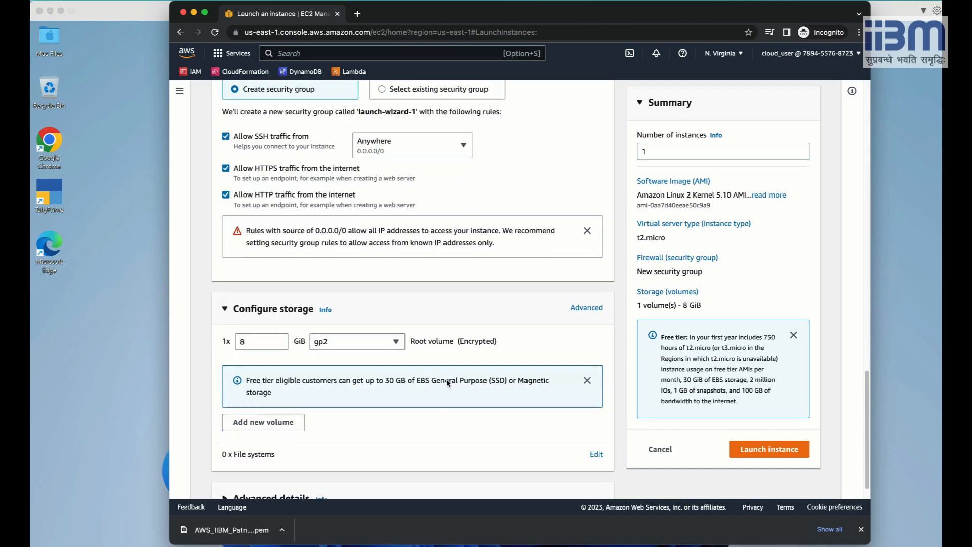
scroll(338, 205, up, 4)
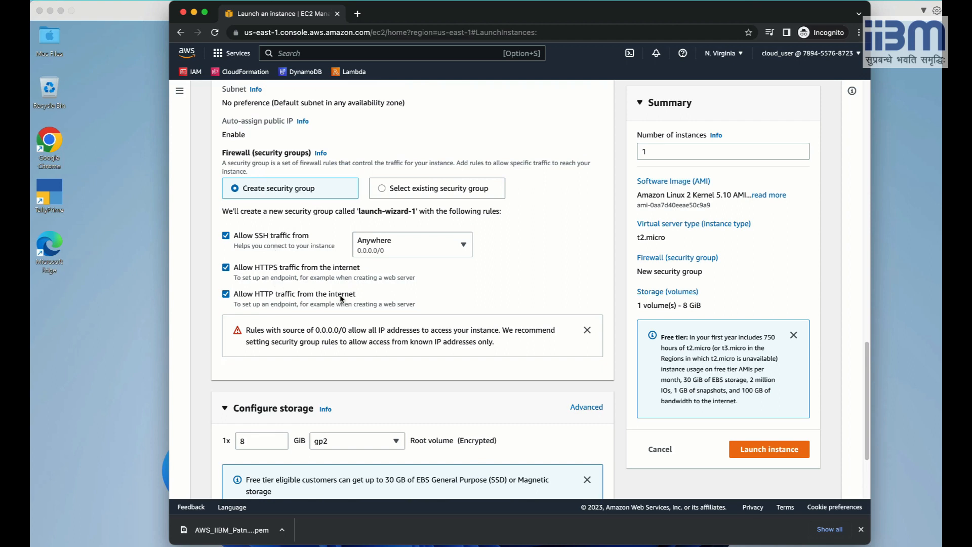
scroll(341, 299, down, 5)
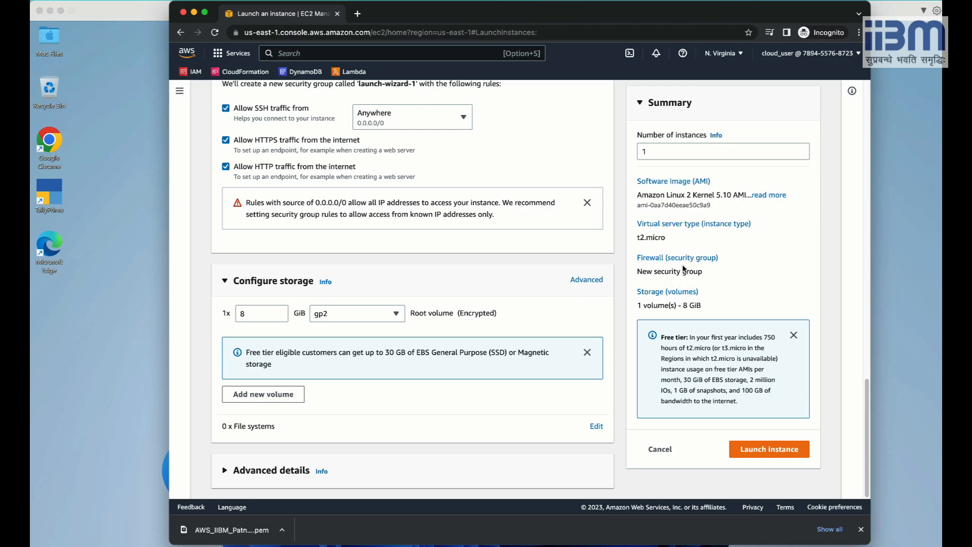
scroll(480, 311, up, 3)
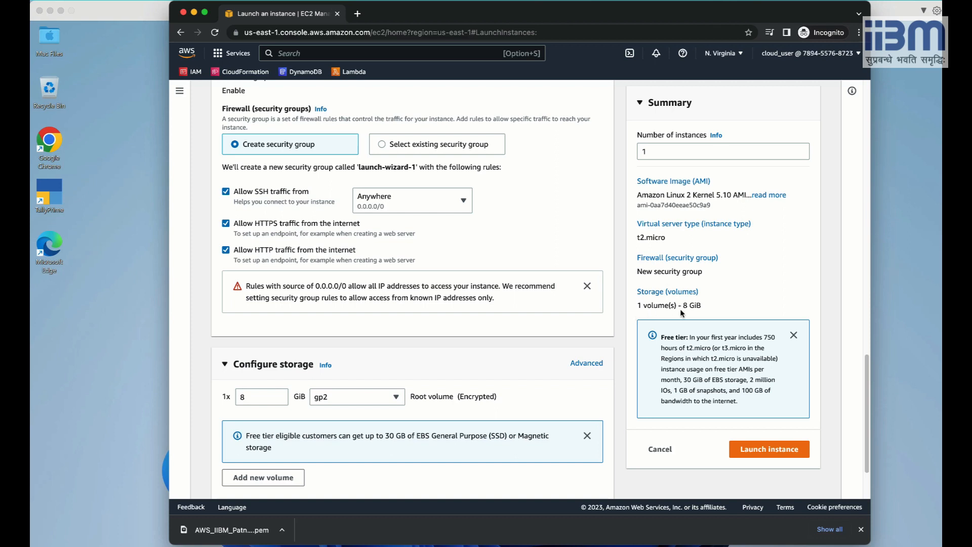
Launch the configured t2.micro instance and return to the Instances list.
click(768, 450)
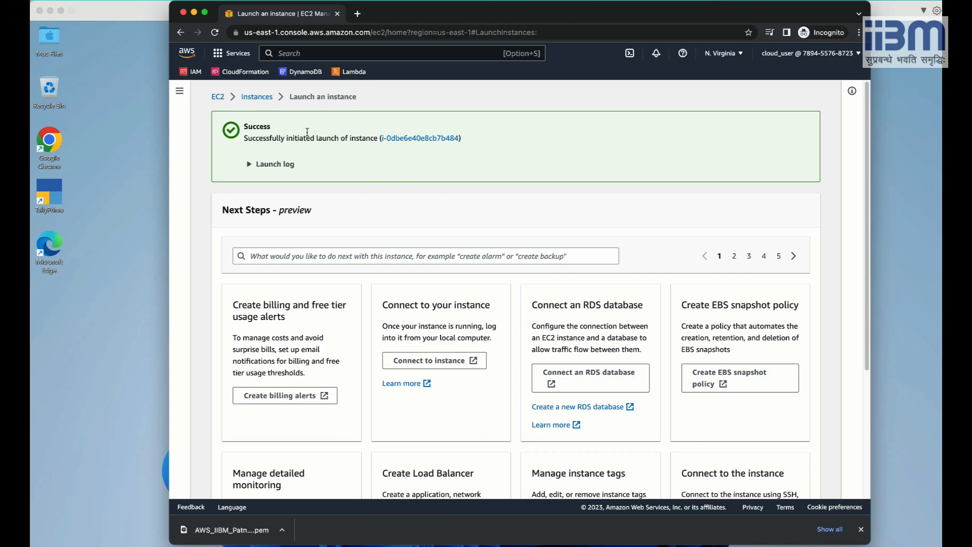
click(257, 97)
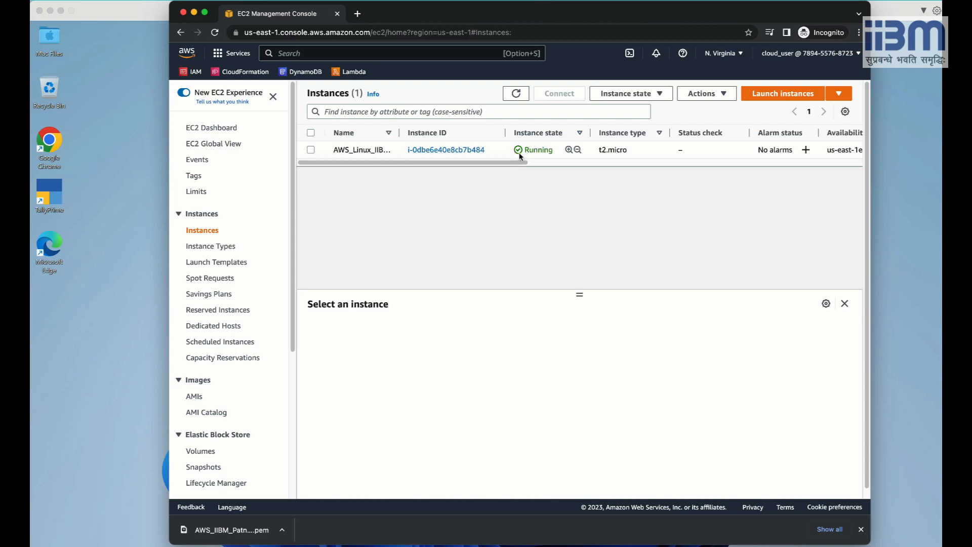
Select AWS_Linux_IIBMPatna and review its details, including public IPv4 100.26.10.34.
click(311, 149)
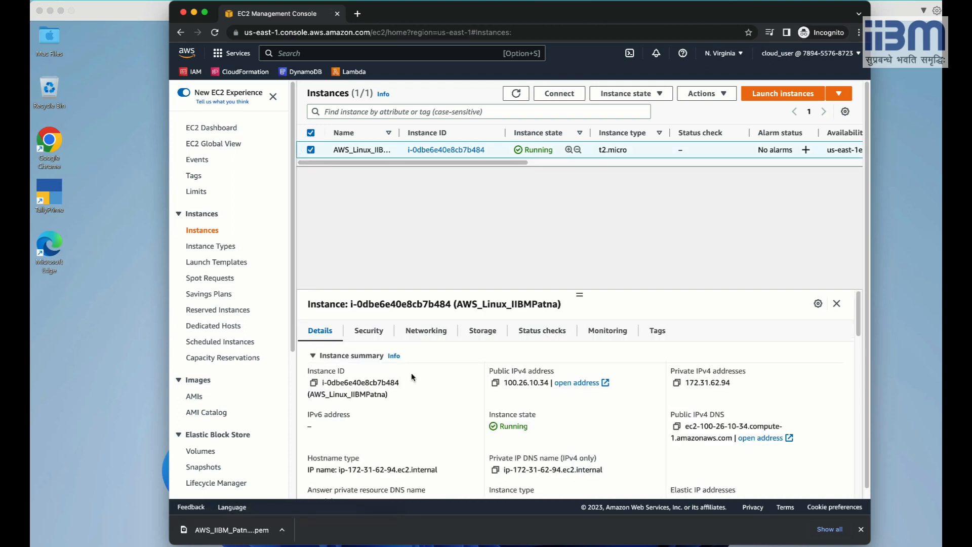
scroll(381, 384, down, 1)
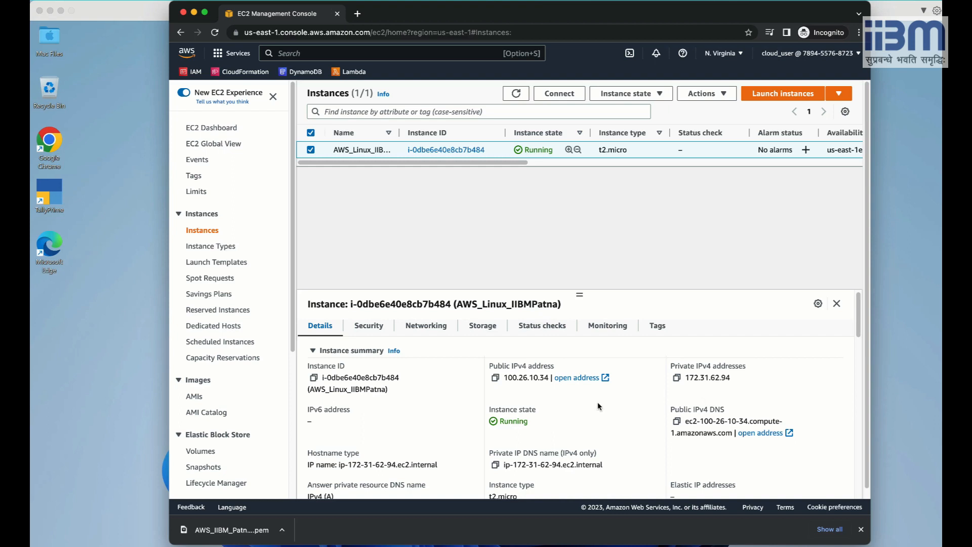
scroll(583, 405, down, 3)
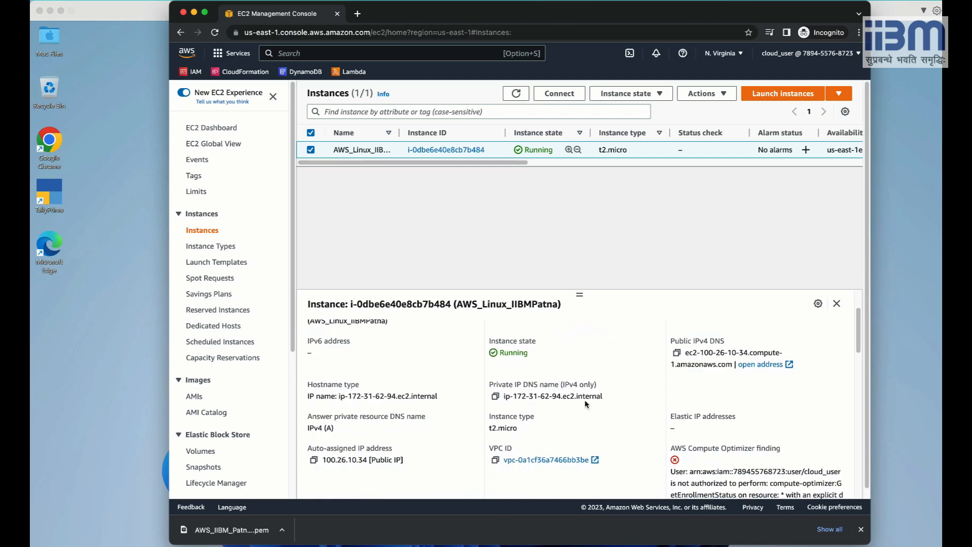
scroll(585, 403, down, 5)
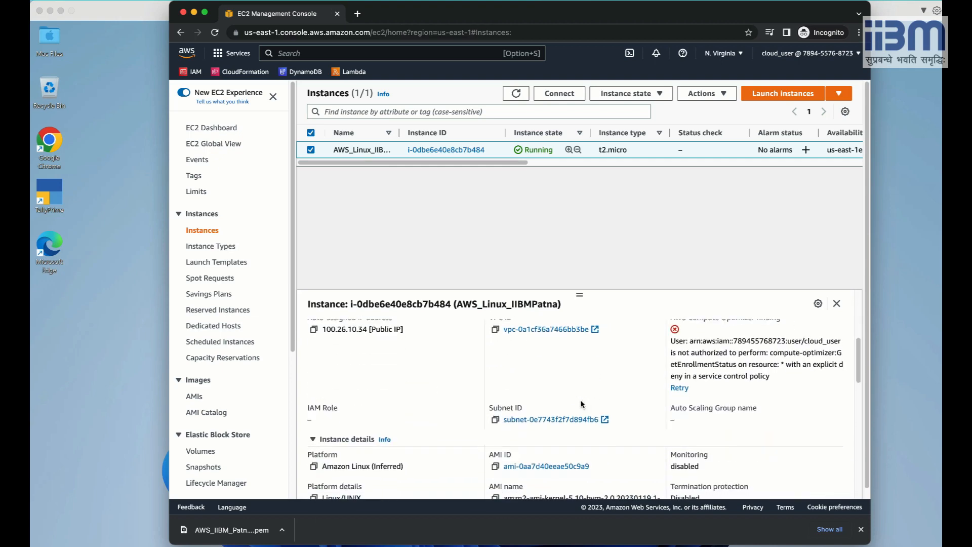
scroll(543, 408, down, 2)
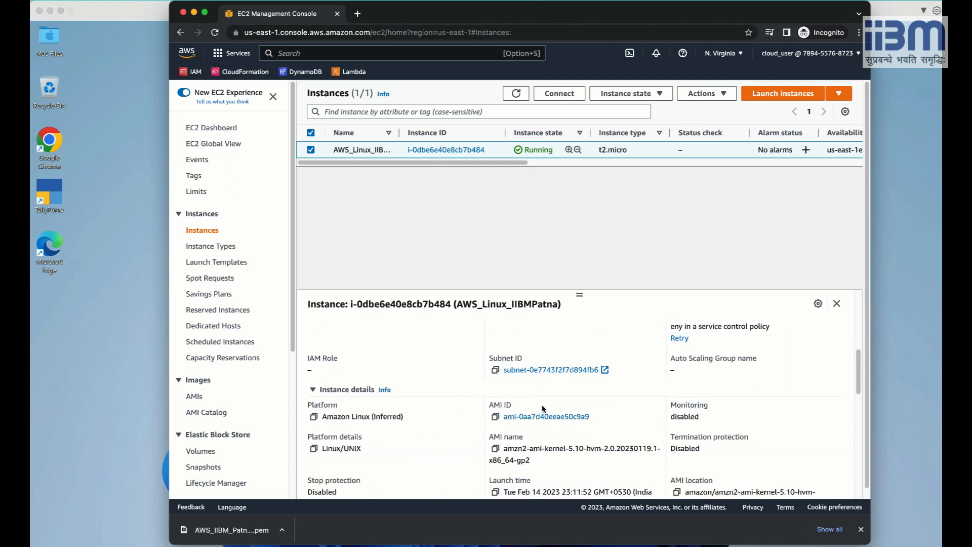
scroll(537, 400, up, 8)
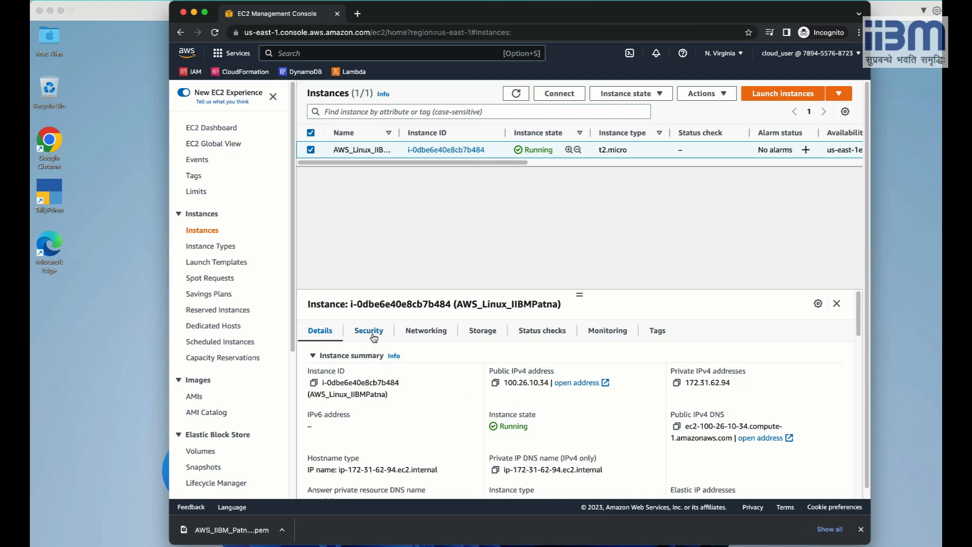
Review the launch-wizard-1 inbound rules for ports 443, 22 and 80 from 0.0.0.0/0.
click(374, 336)
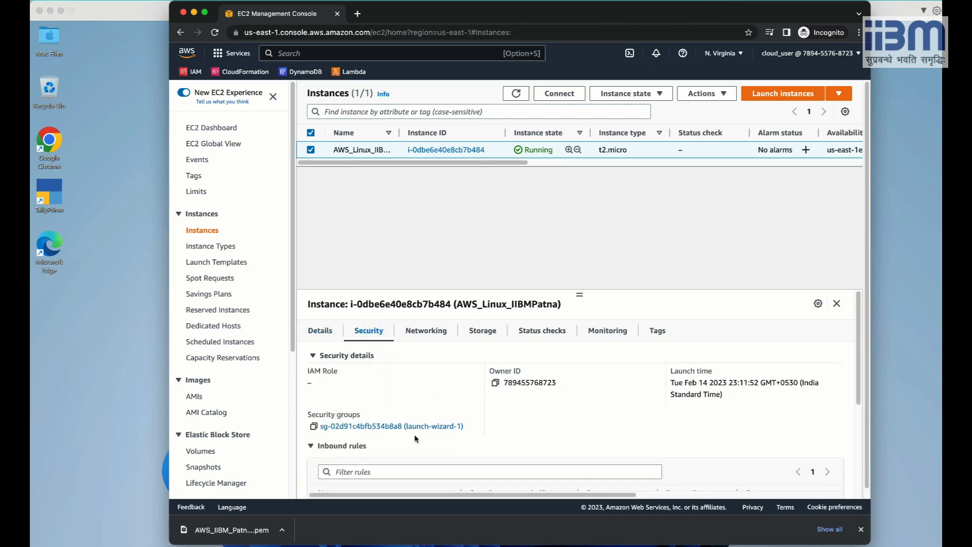
scroll(364, 392, down, 2)
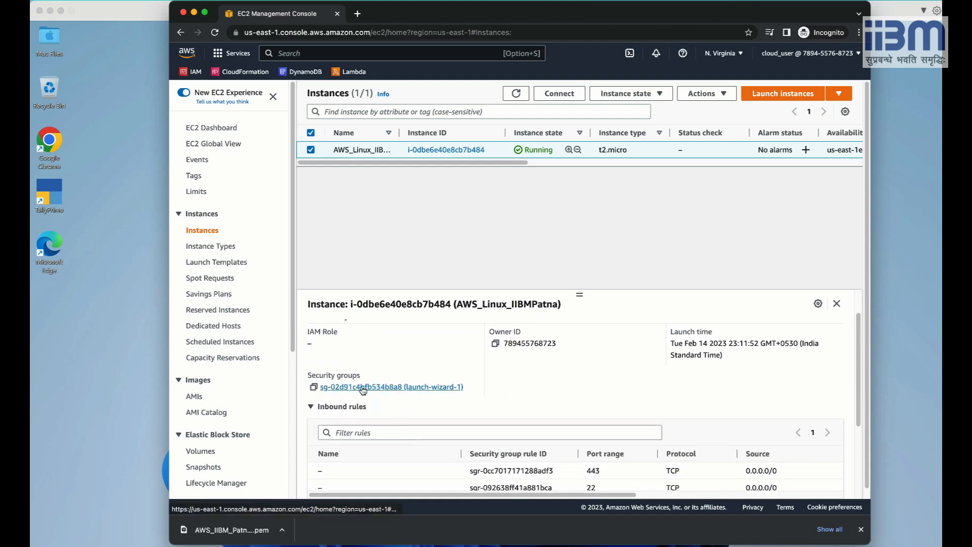
scroll(363, 389, down, 2)
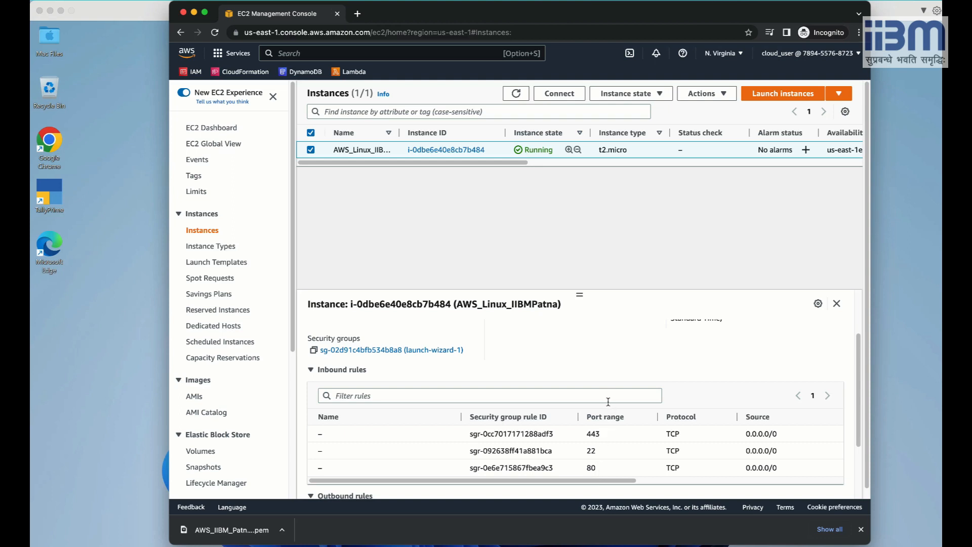
scroll(608, 401, up, 1)
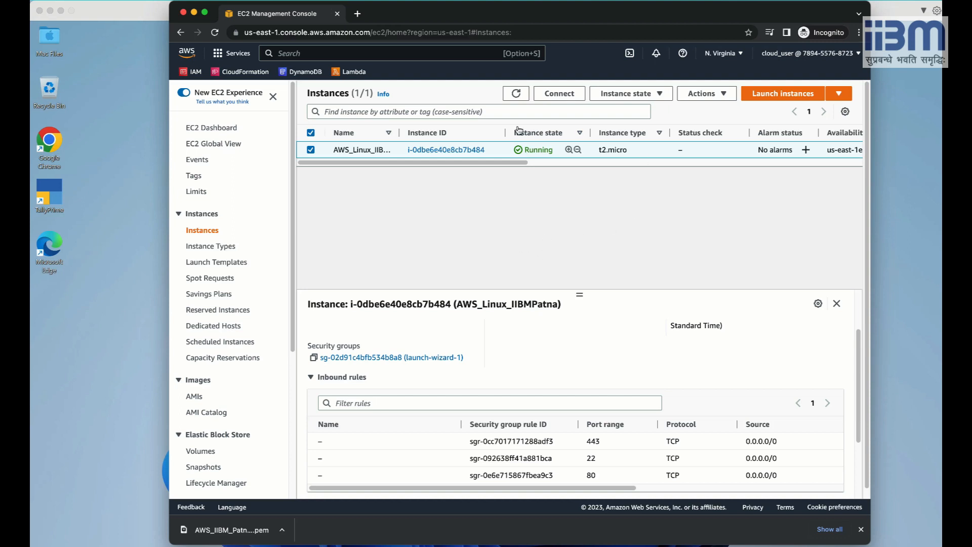
View the public DNS and IP columns, then list the Instance state actions.
drag(377, 163, 522, 160)
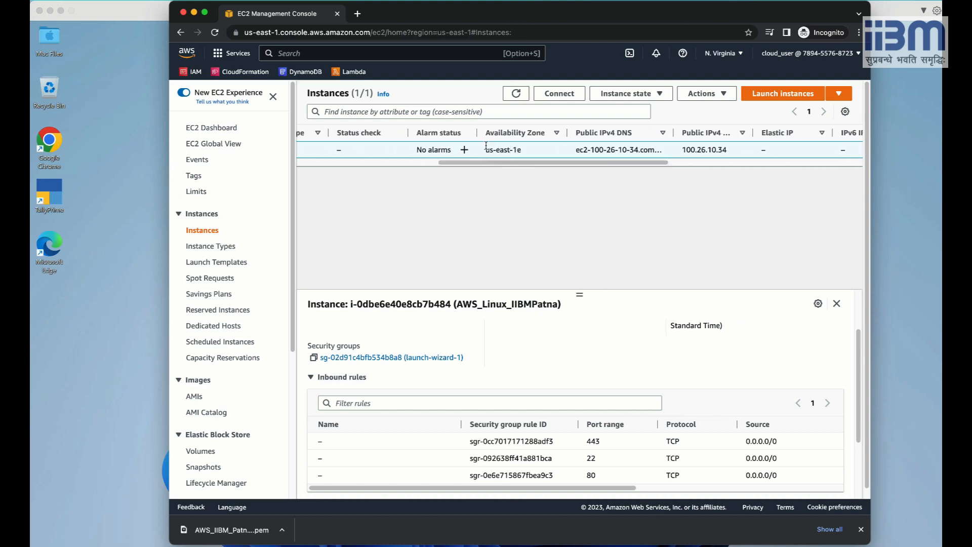
drag(499, 162, 362, 162)
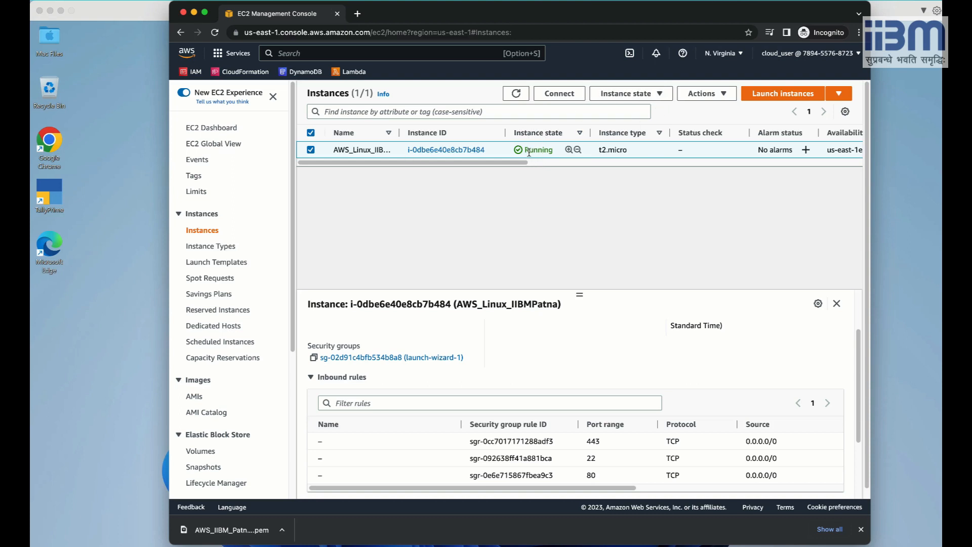
click(621, 96)
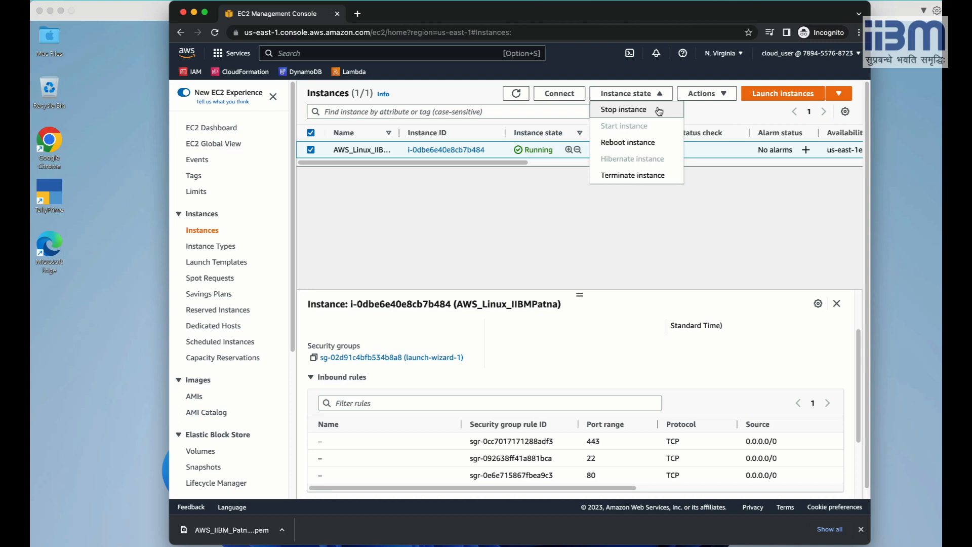
Open Connect to instance for AWS_Linux_IIBMPatna from the row's context menu.
click(559, 199)
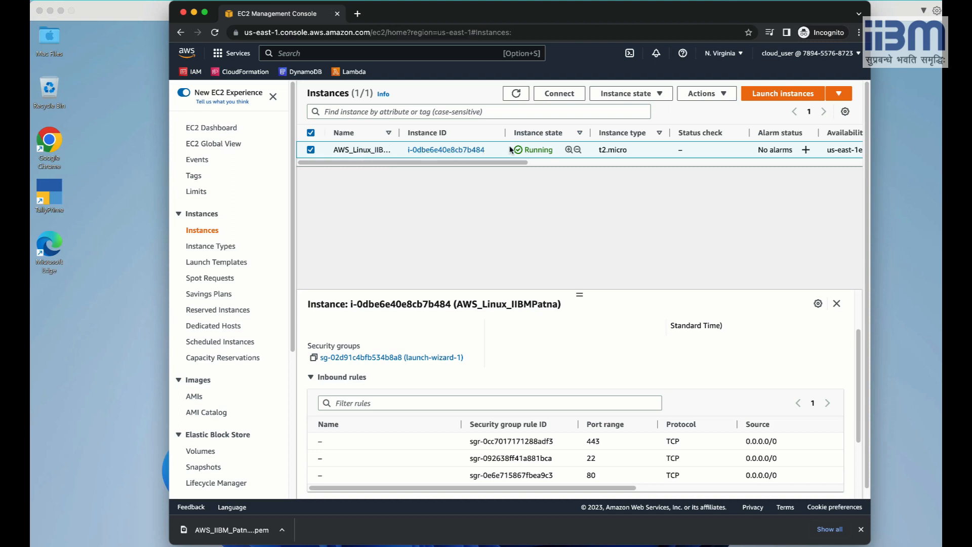
right_click(375, 149)
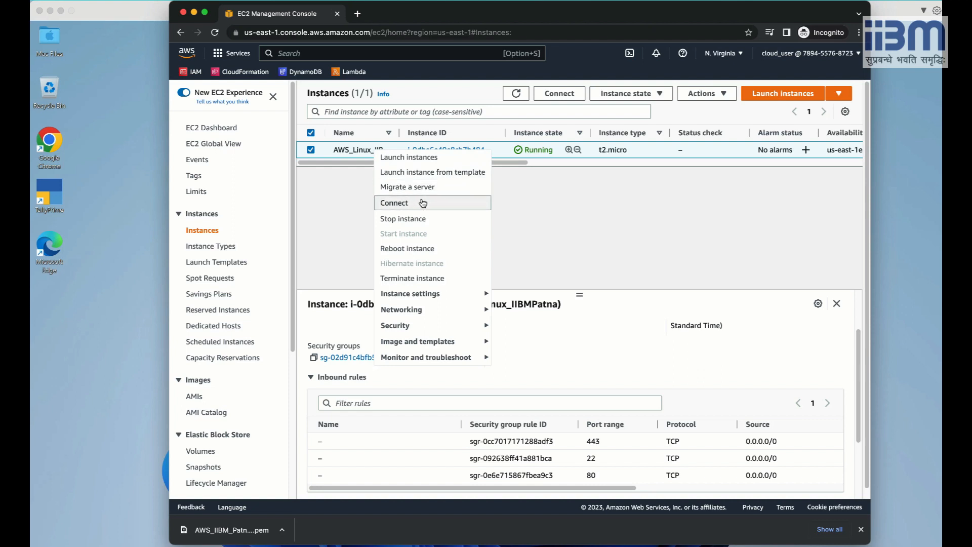
click(343, 184)
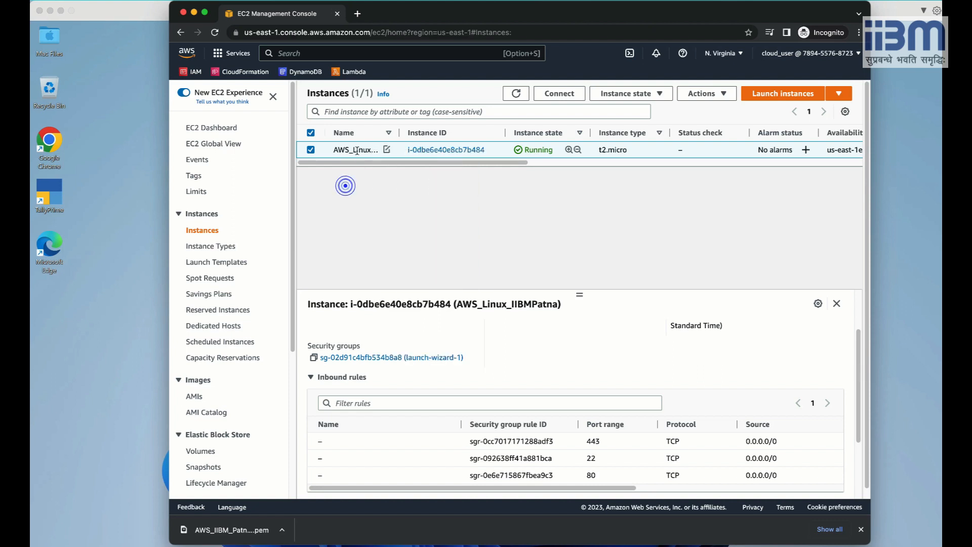
right_click(357, 149)
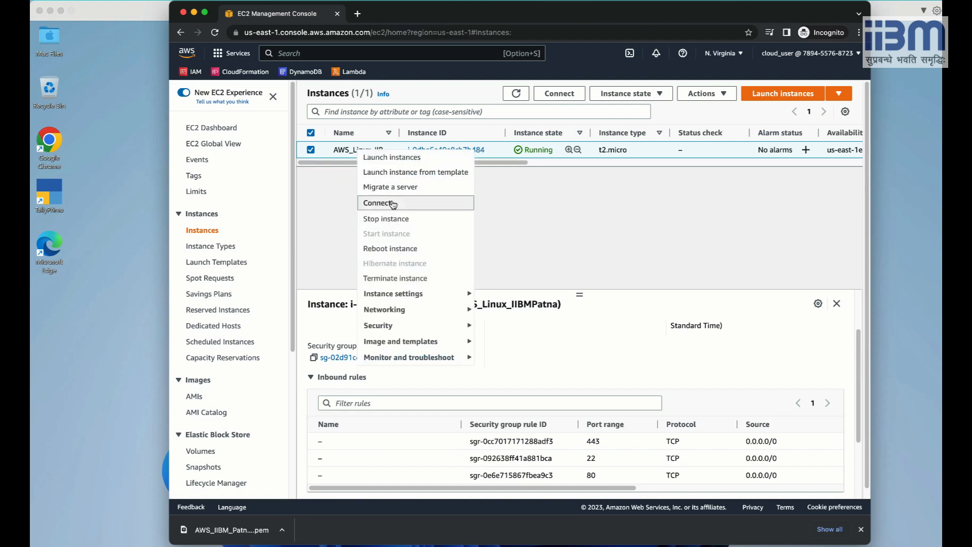
click(512, 192)
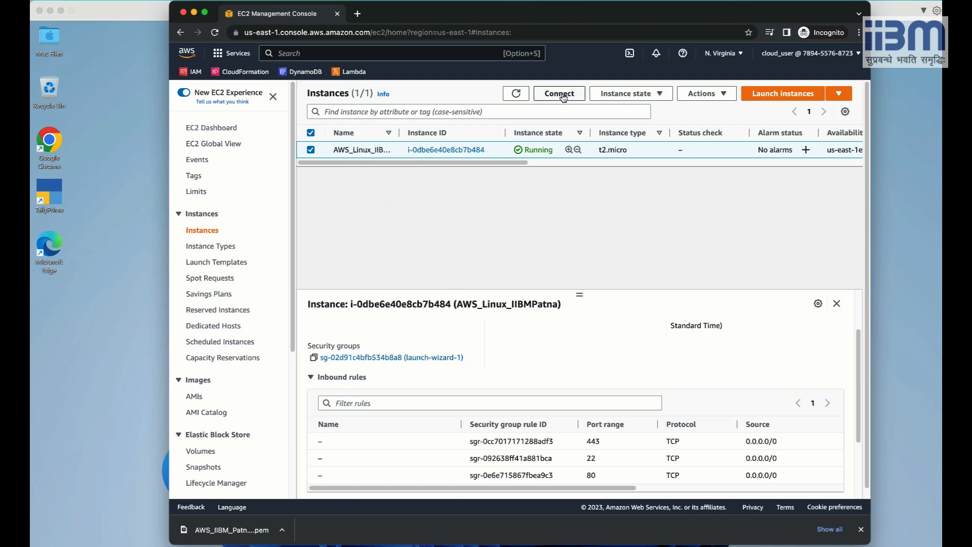
right_click(372, 155)
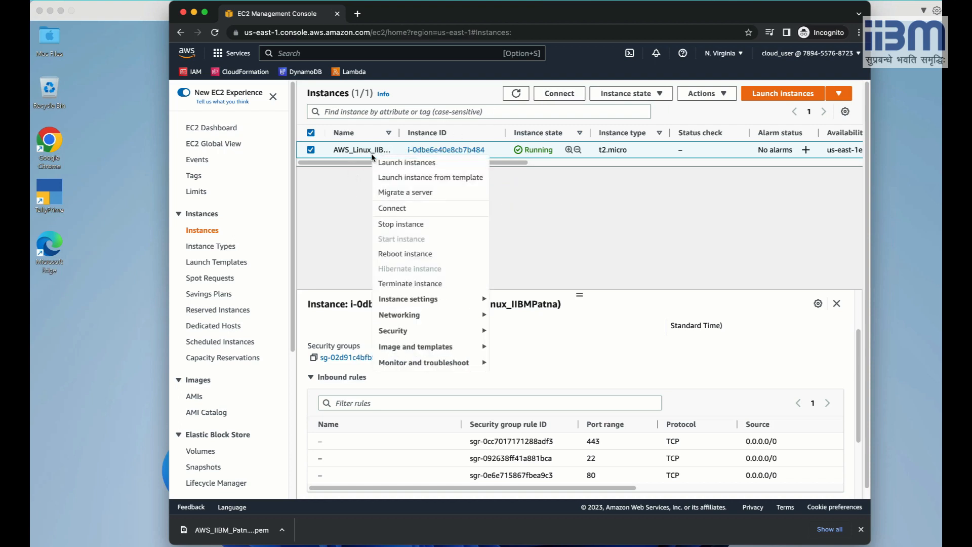
click(410, 206)
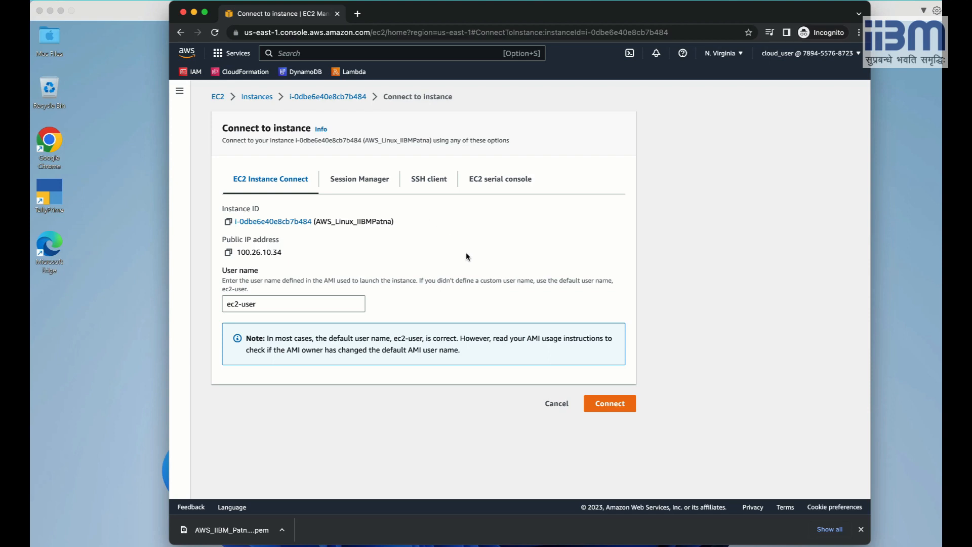
Start an EC2 Instance Connect browser terminal as ec2-user.
click(599, 404)
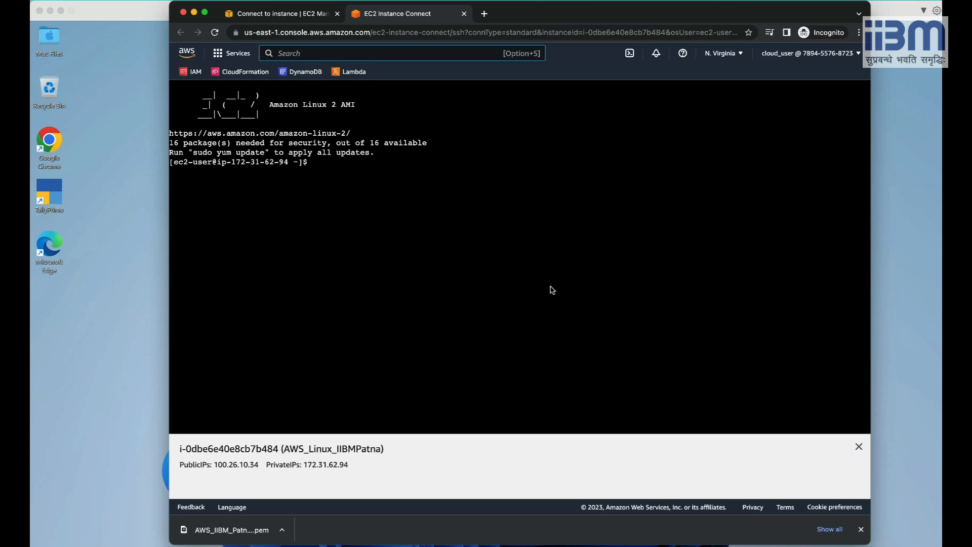
Run pwd in the instance terminal to show /home/ec2-user.
click(429, 171)
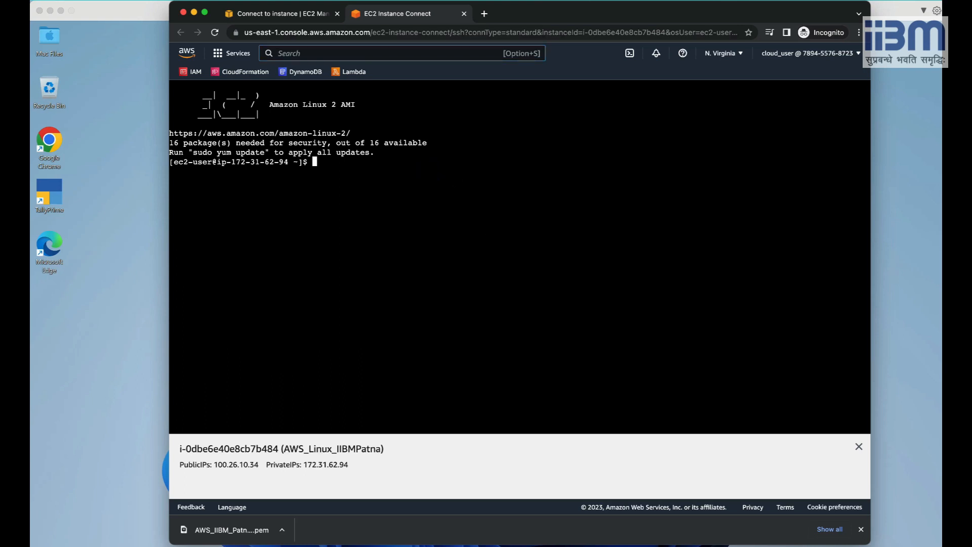
key(Return)
key(Return)
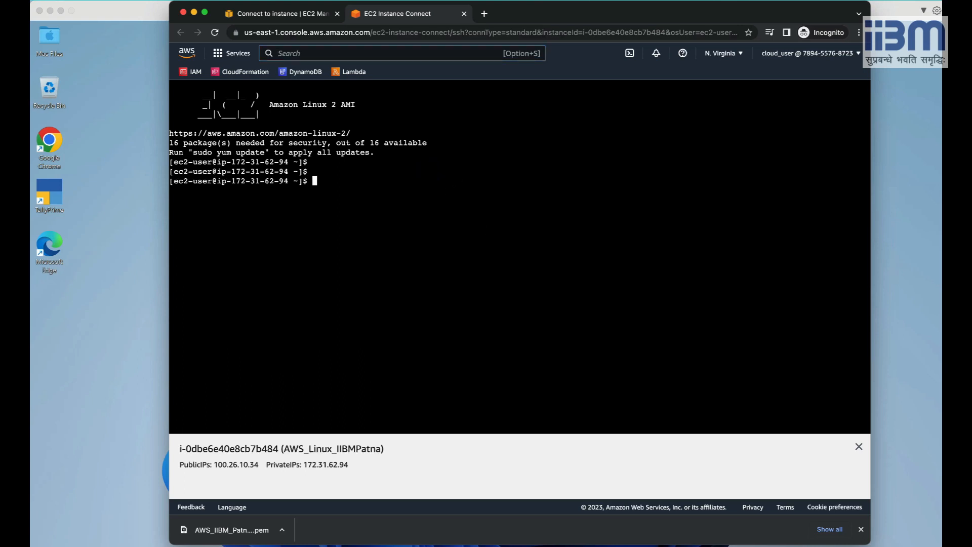
text(pwd)
key(Return)
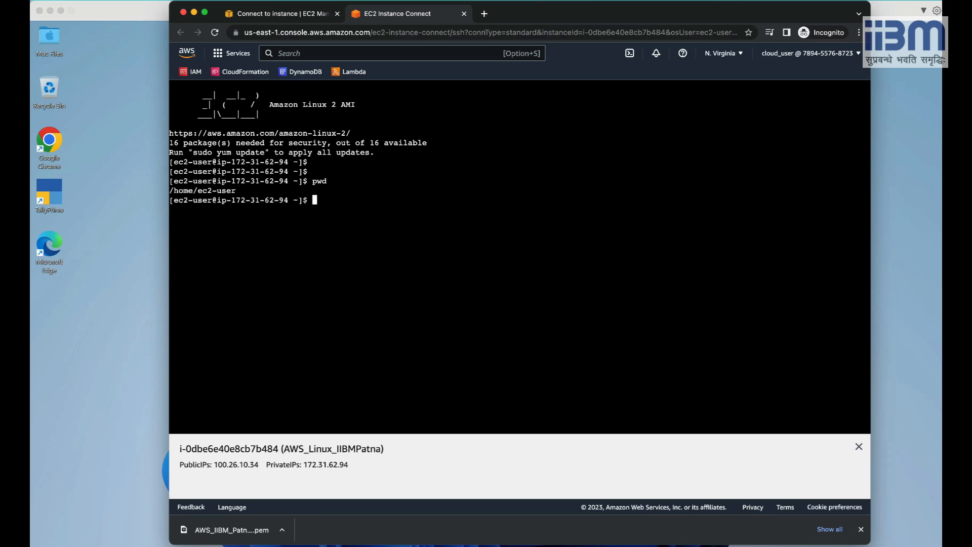
Browse to public IP 100.26.10.34 in a new tab, find it refused, and return to the terminal.
click(484, 13)
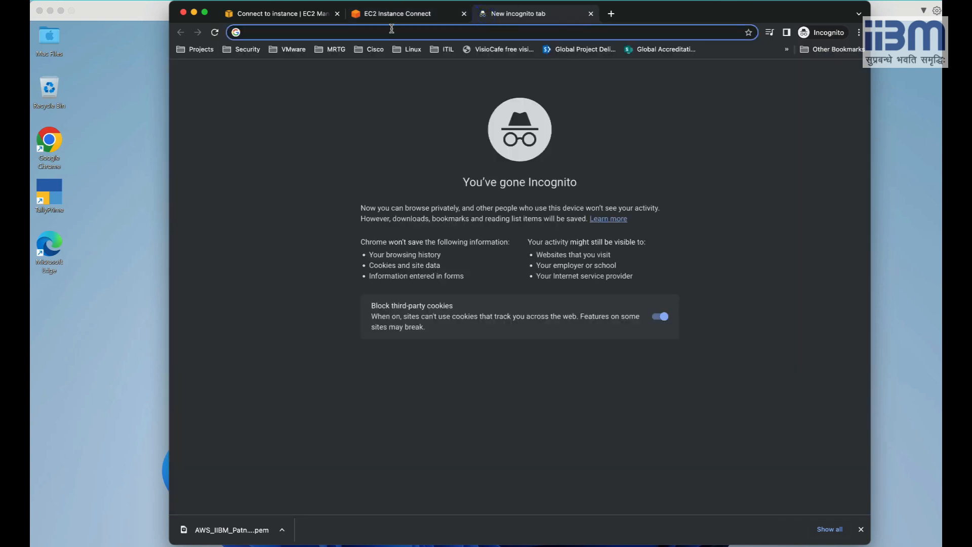
click(302, 14)
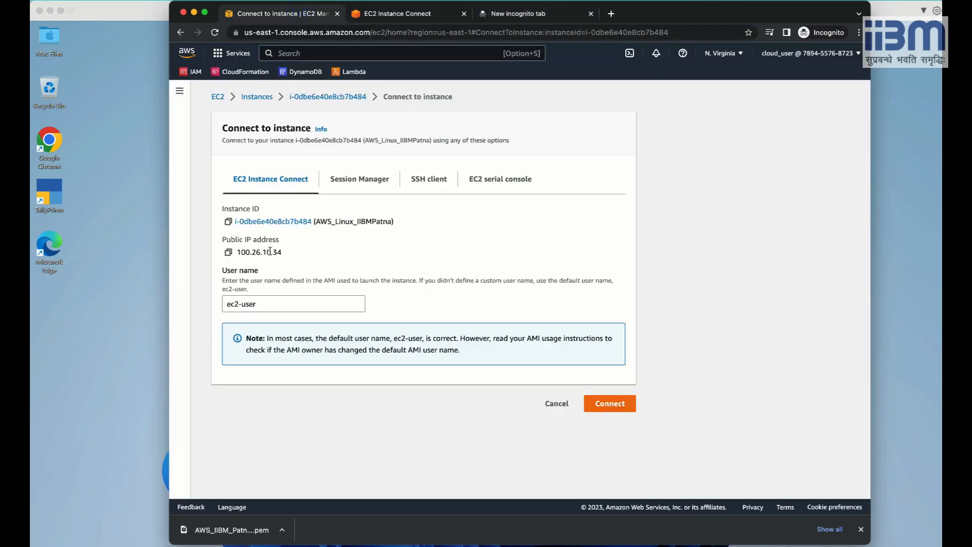
drag(283, 251, 237, 255)
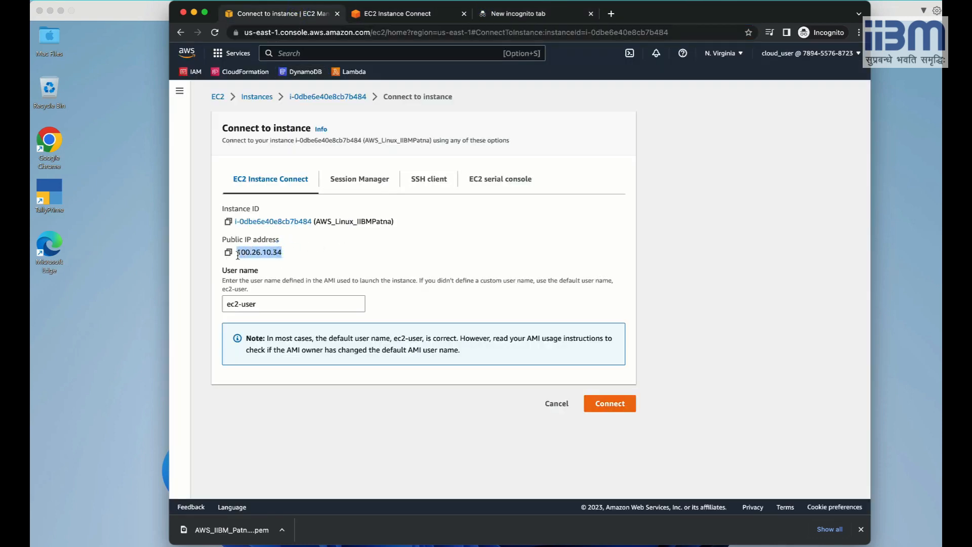
key(super+c)
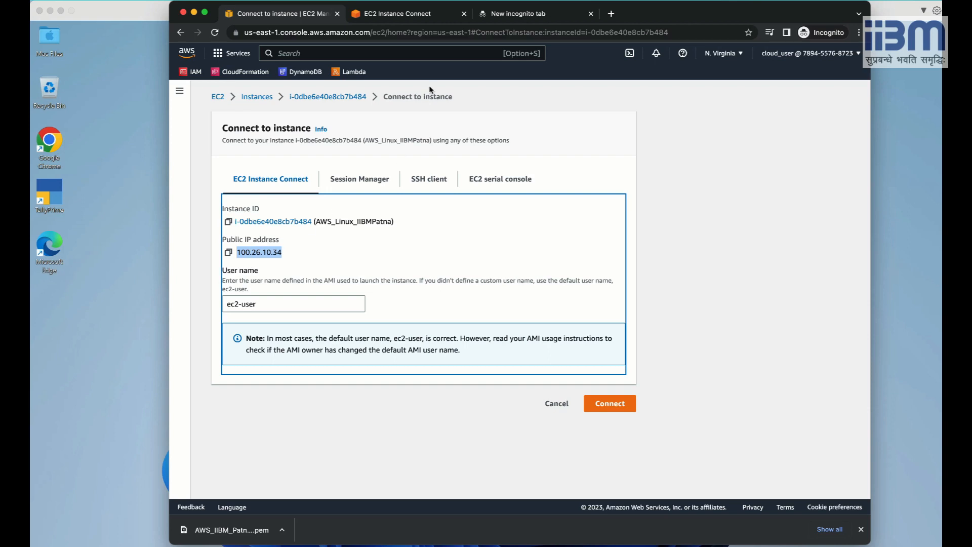
click(512, 14)
click(470, 31)
key(super+v)
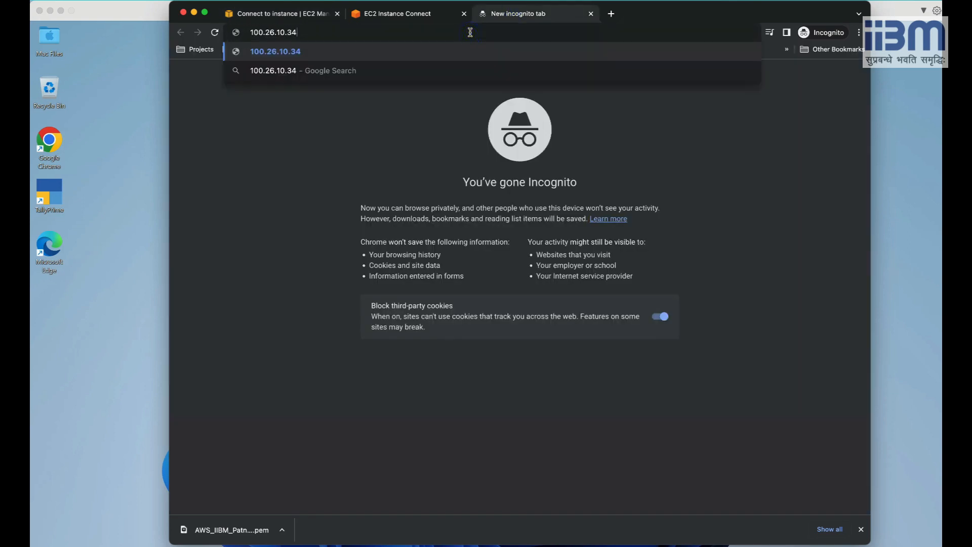
key(Return)
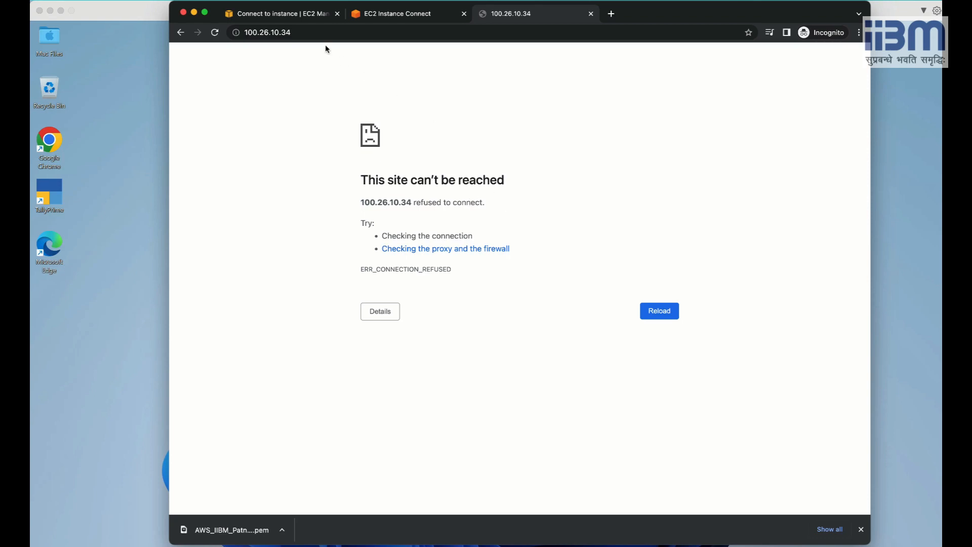
click(396, 13)
click(379, 196)
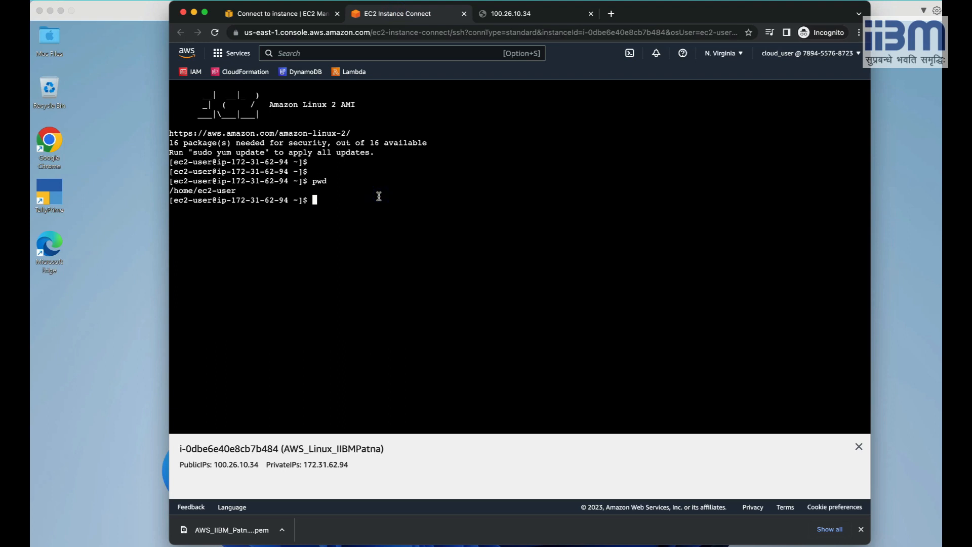
Install Apache with sudo yum install httpd, confirming with y.
text(sudo)
text(yum install httpd)
key(Return)
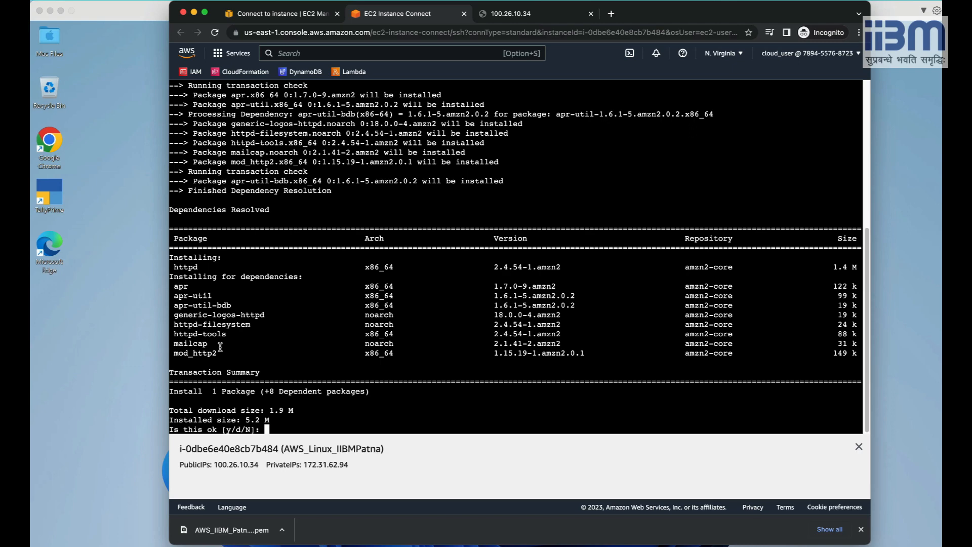
text(y)
key(Return)
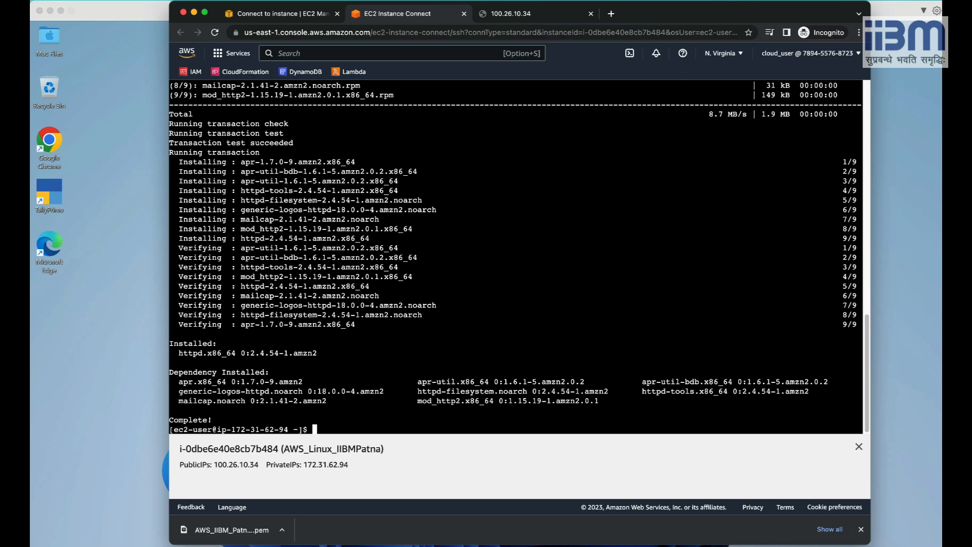
Reload the 100.26.10.34 page, then highlight the install's Complete! line in the terminal.
click(509, 13)
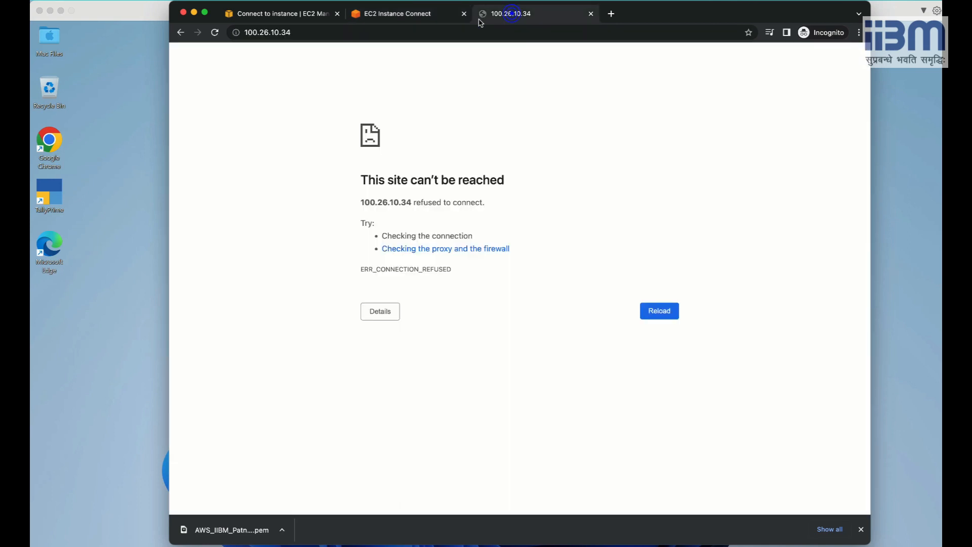
click(215, 34)
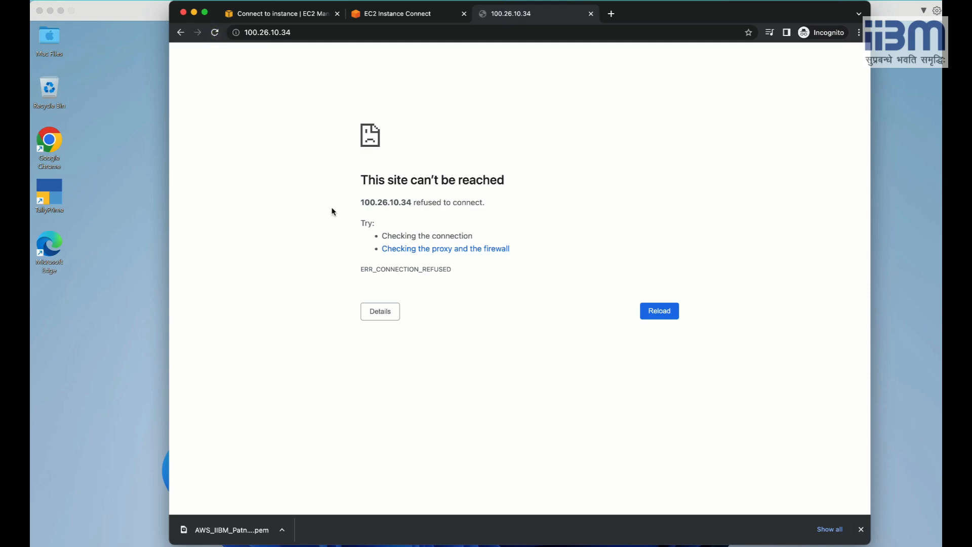
click(387, 14)
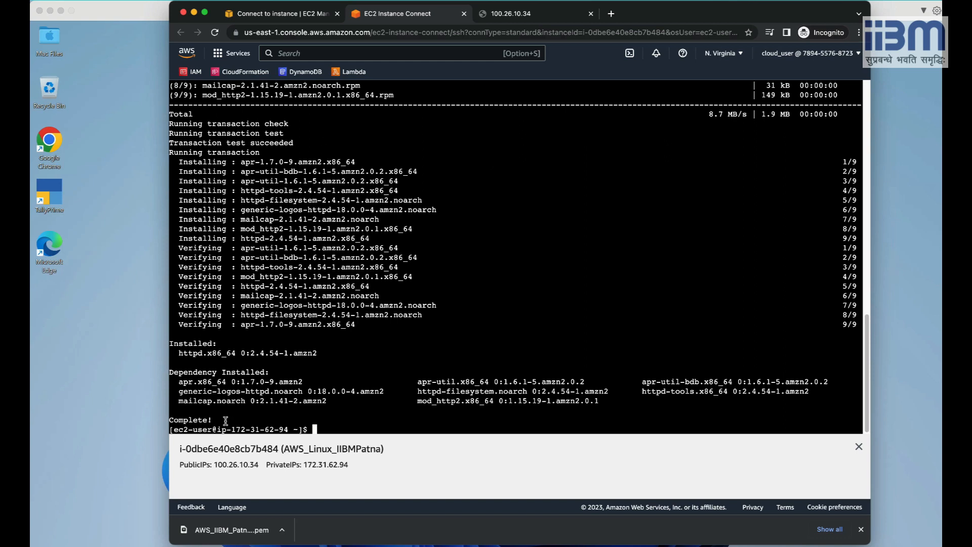
drag(222, 420, 174, 419)
click(329, 428)
Run sudo systemctl status httpd, showing the service inactive (dead).
text(sudo systemctl)
text(statu)
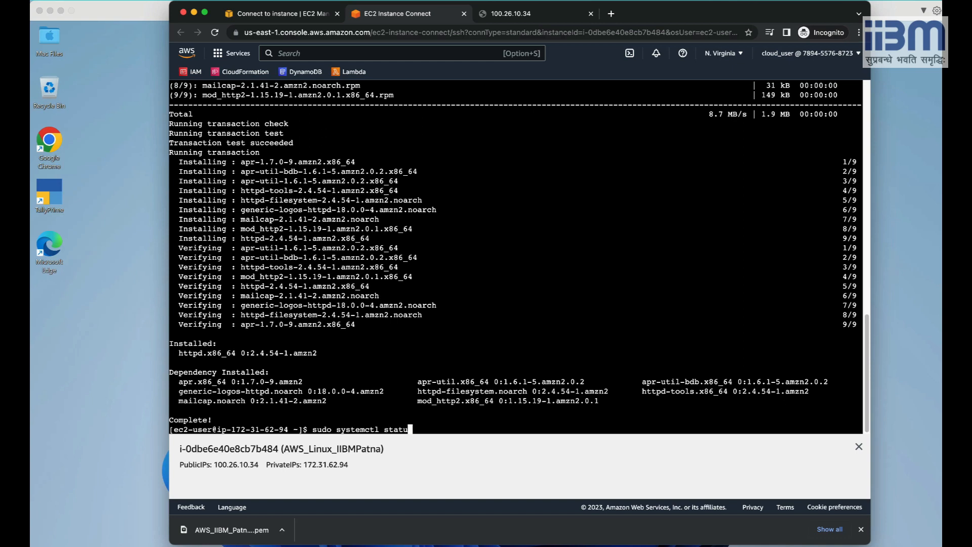
text(s httpd)
key(Return)
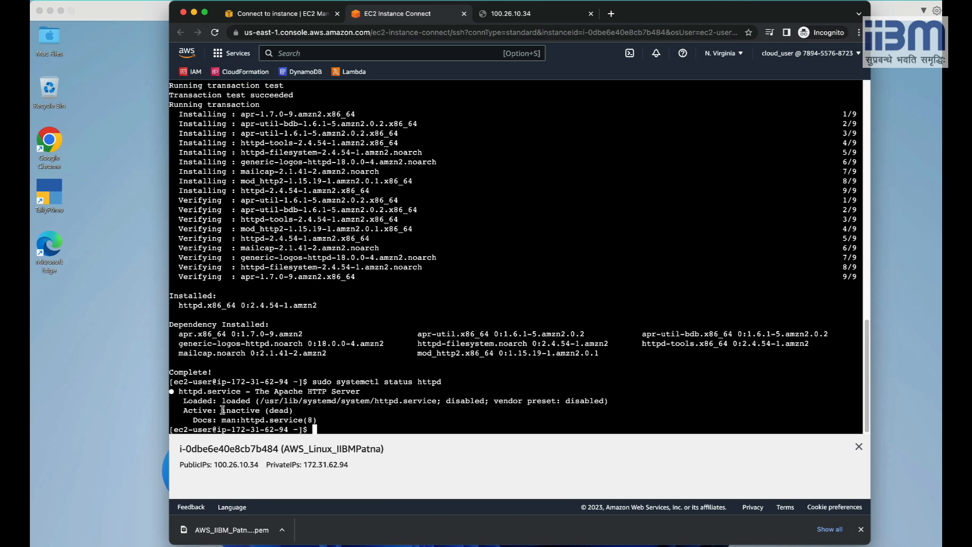
drag(222, 410, 301, 411)
click(347, 424)
Start httpd with sudo systemctl start httpd and confirm it is active (running).
key(Up)
key(Left)
key(Left)
key(Left)
key(Left)
key(Left)
key(Left)
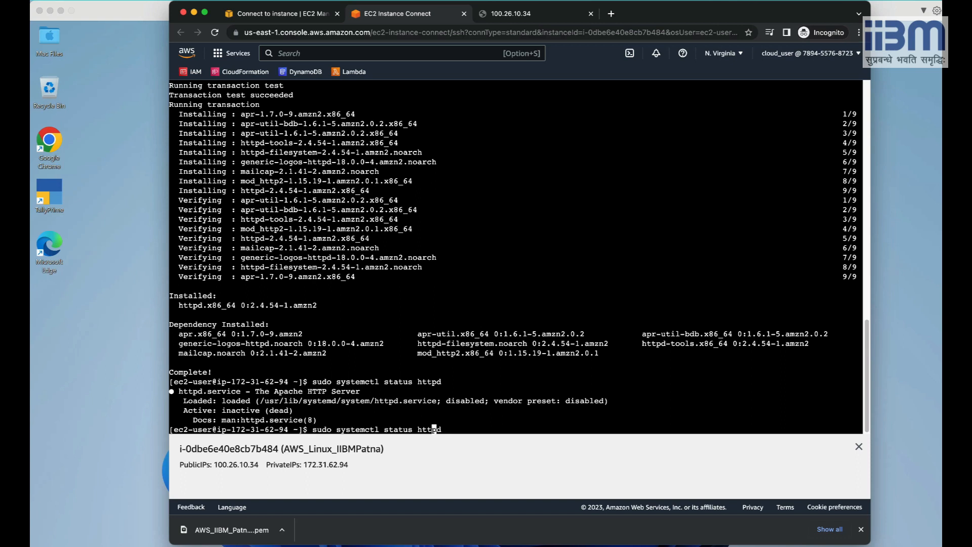
key(BackSpace)
key(BackSpace)
key(BackSpace)
text(rt)
key(Right)
key(Right)
key(Right)
key(Right)
key(Right)
key(Right)
key(Return)
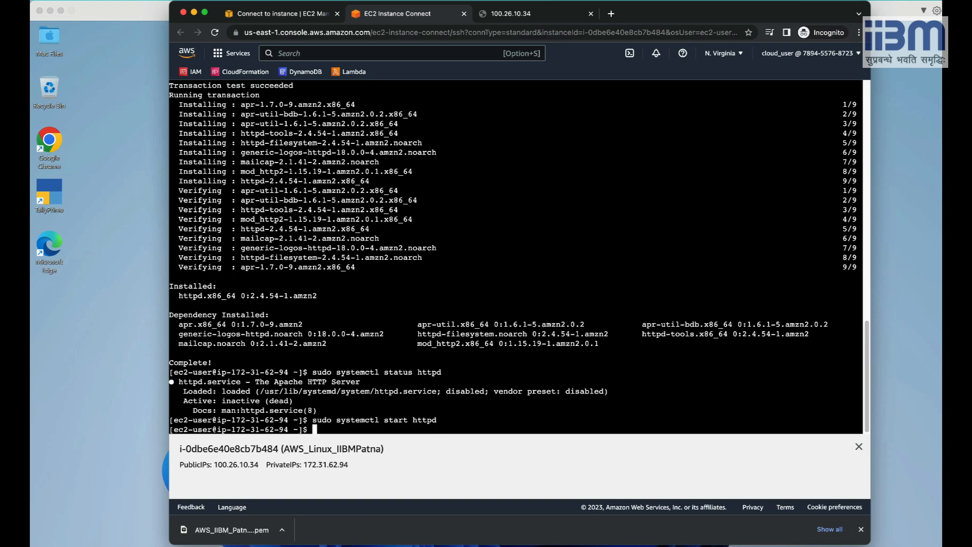
key(Up)
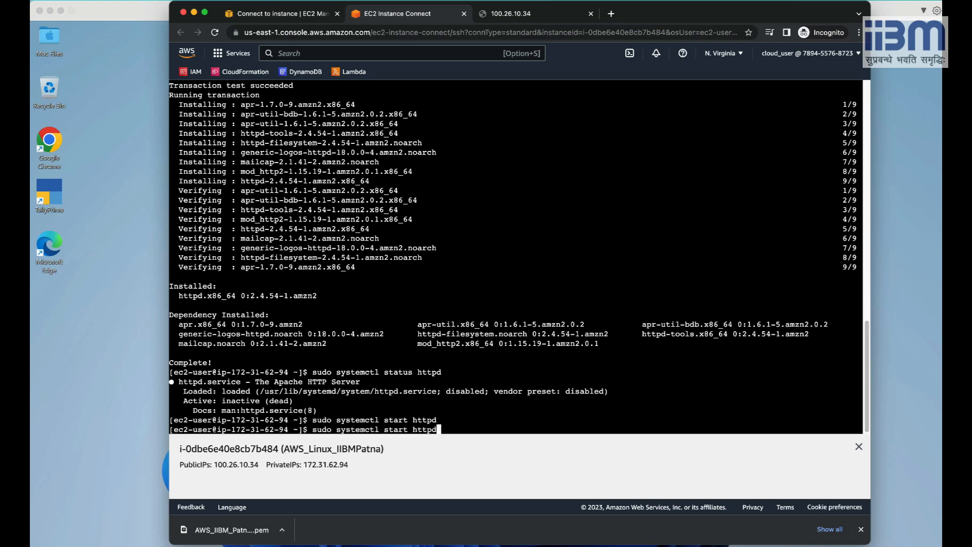
key(Up)
key(Return)
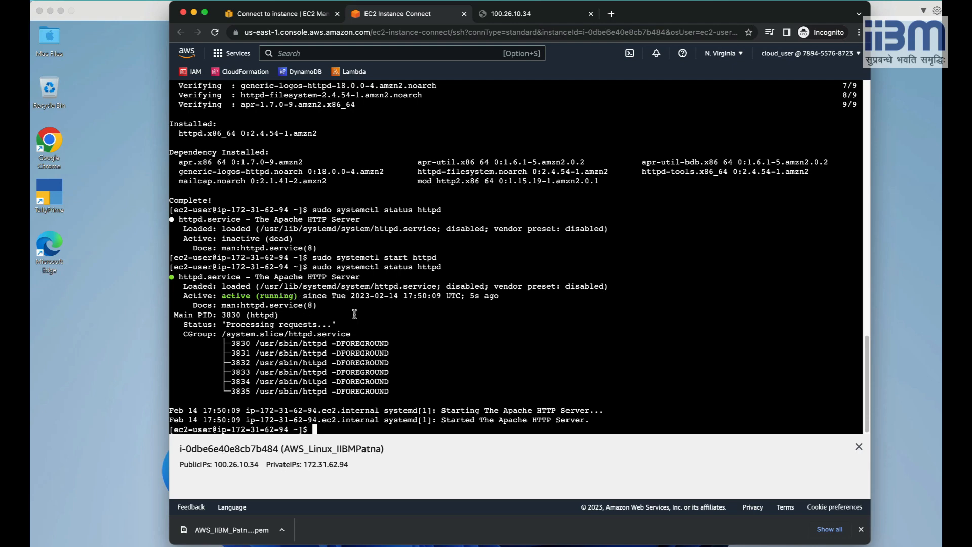
Reload the 100.26.10.34 tab to show the Apache test page, then return to the instance terminal.
click(512, 14)
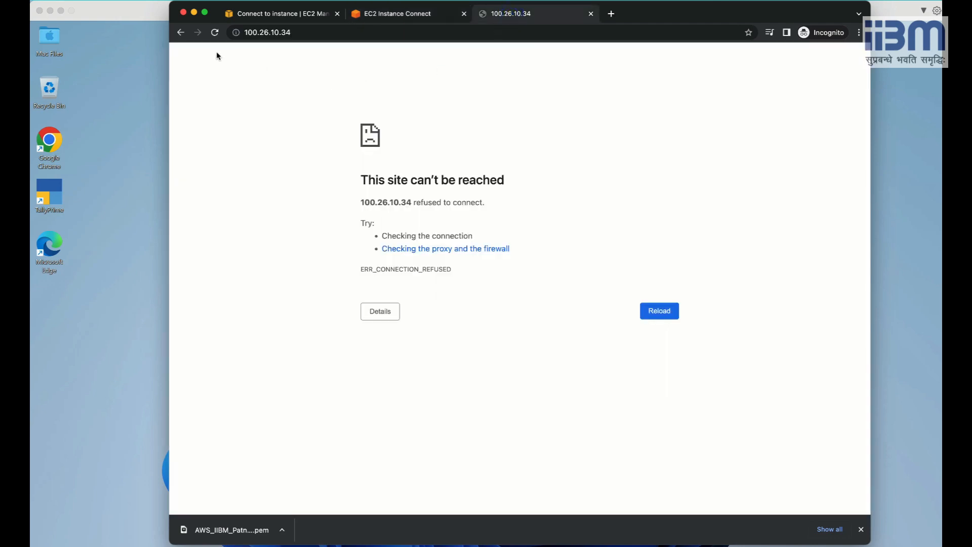
click(215, 33)
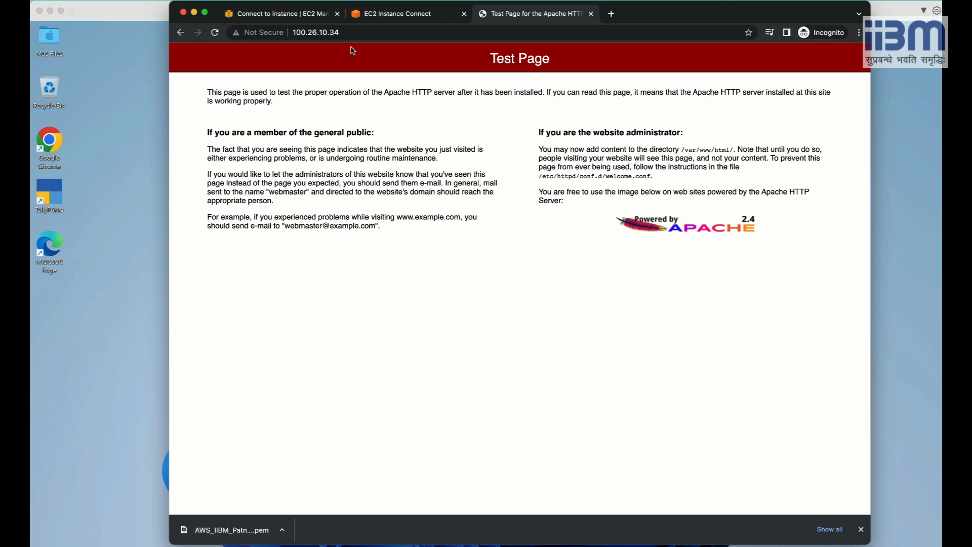
click(381, 12)
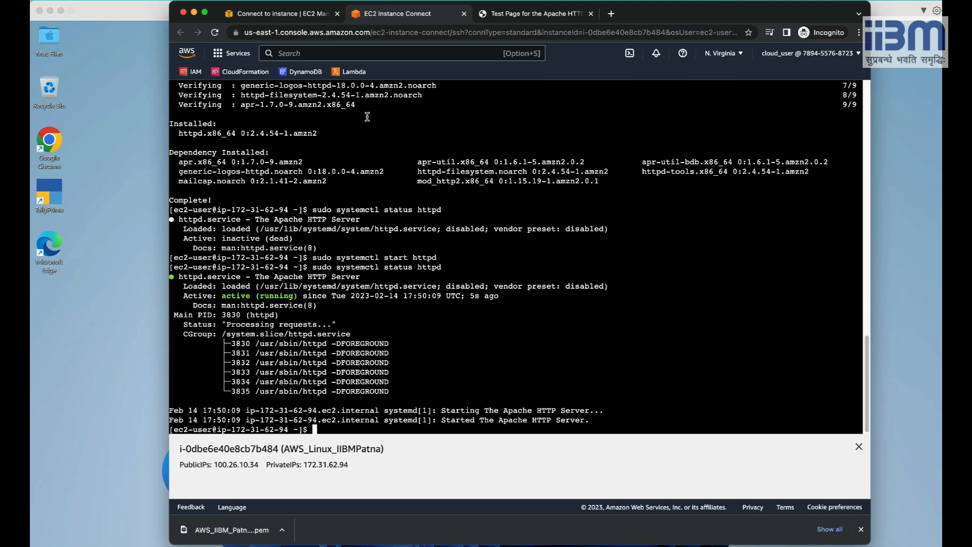
scroll(430, 200, up, 15)
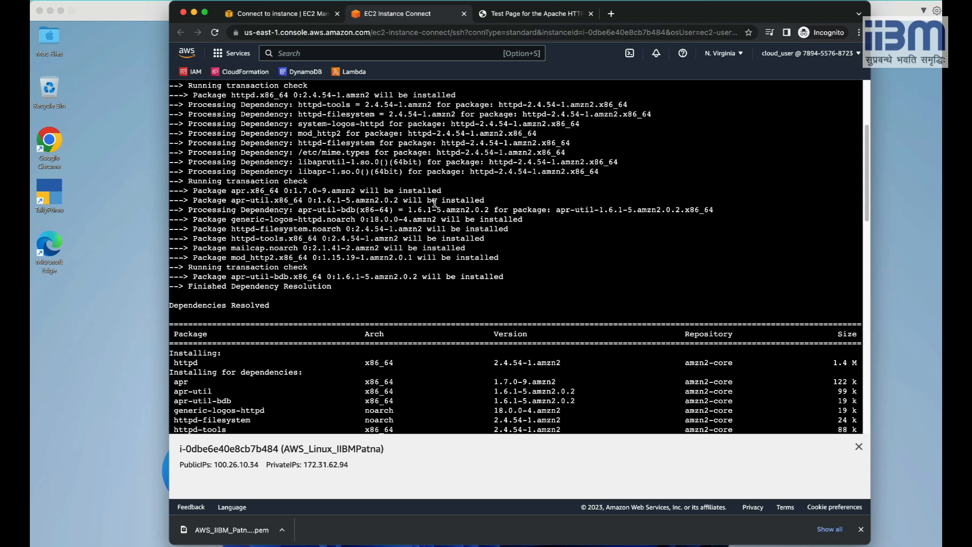
Back on the Connect to instance page, show the SSH client connection instructions.
click(296, 18)
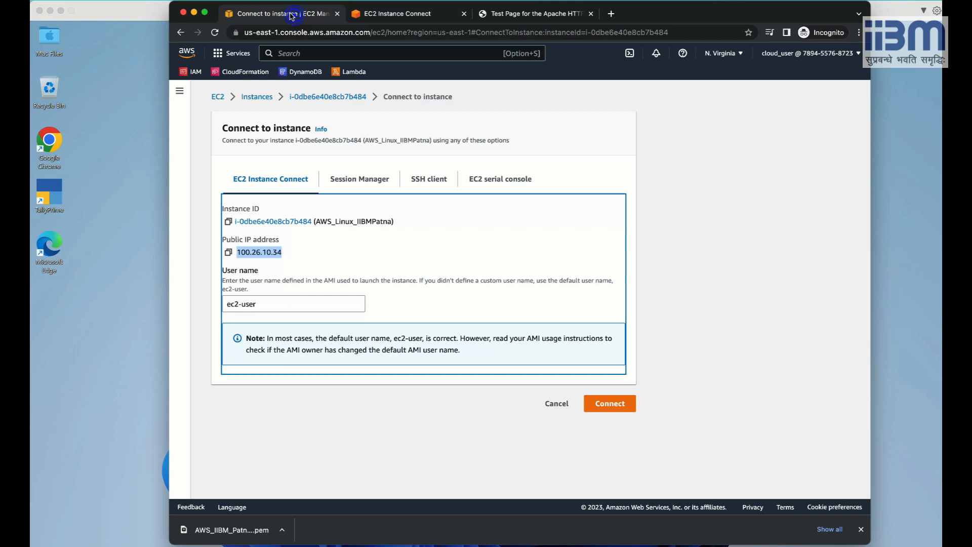
click(312, 250)
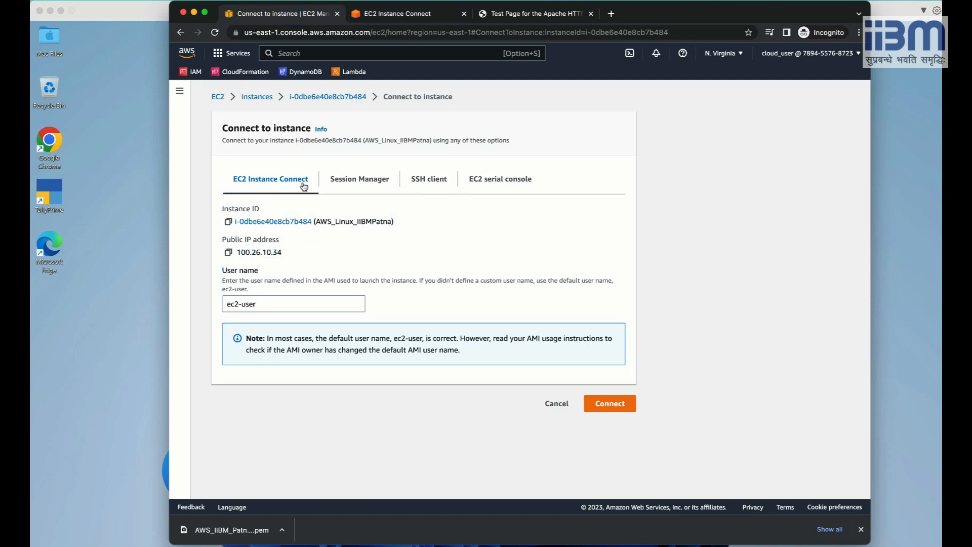
click(431, 182)
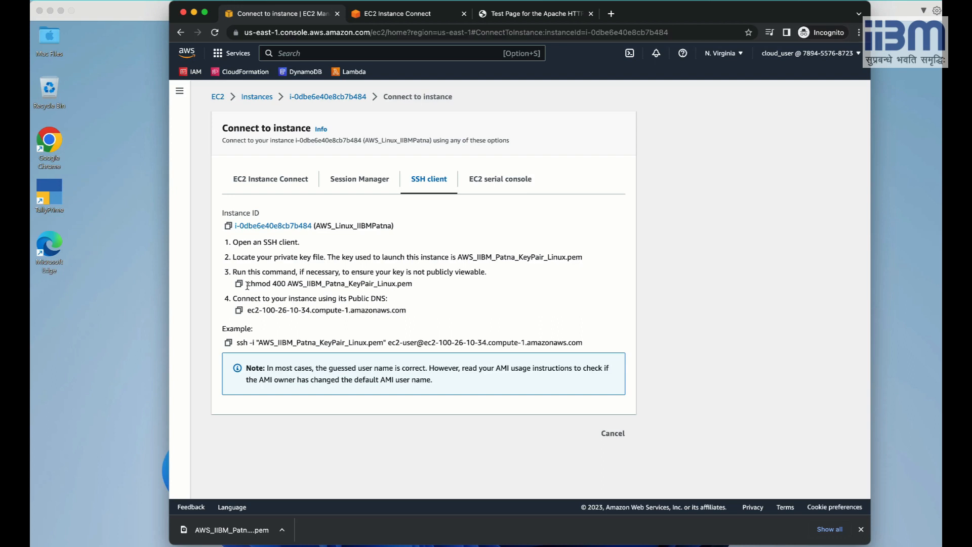
Highlight the chmod 400 command, its key file name, and the example ssh command.
drag(247, 285, 420, 290)
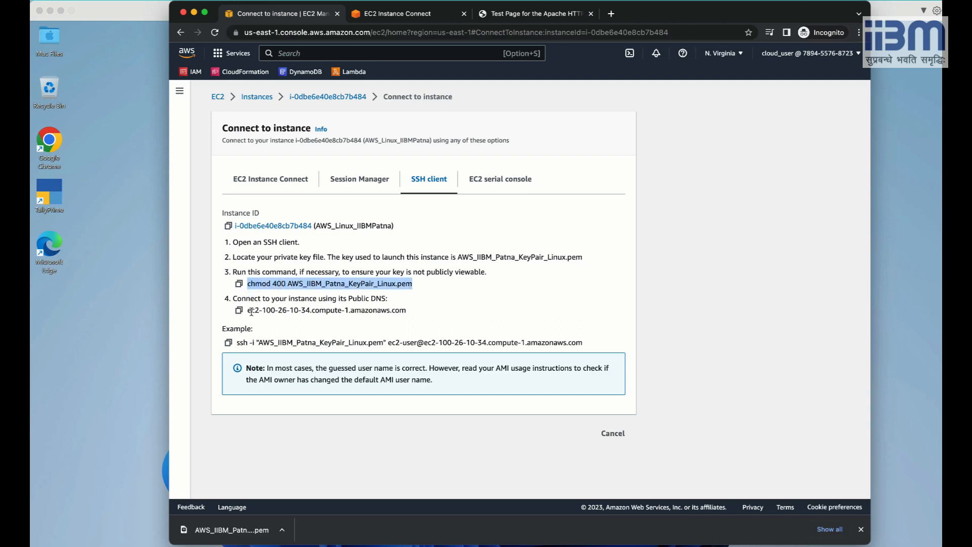
click(347, 284)
drag(289, 283, 414, 285)
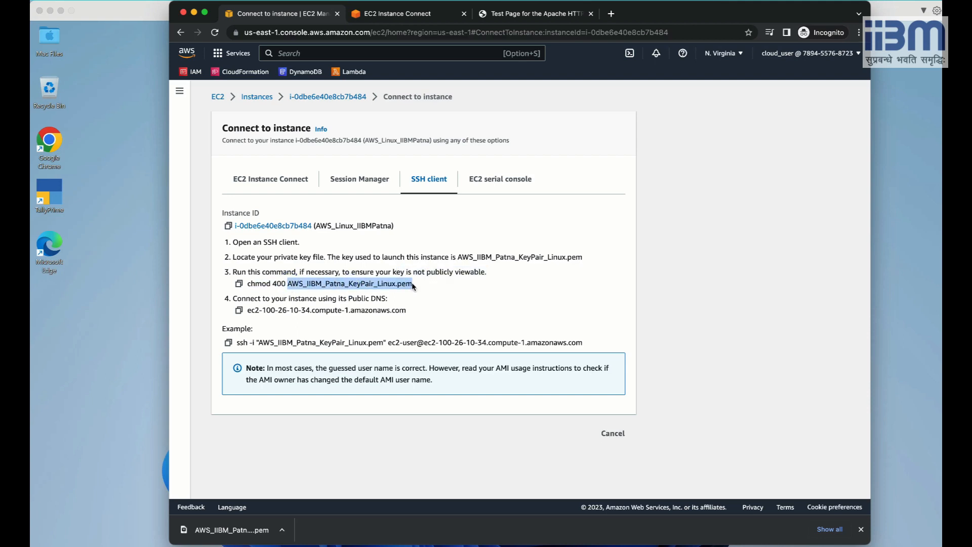
click(247, 310)
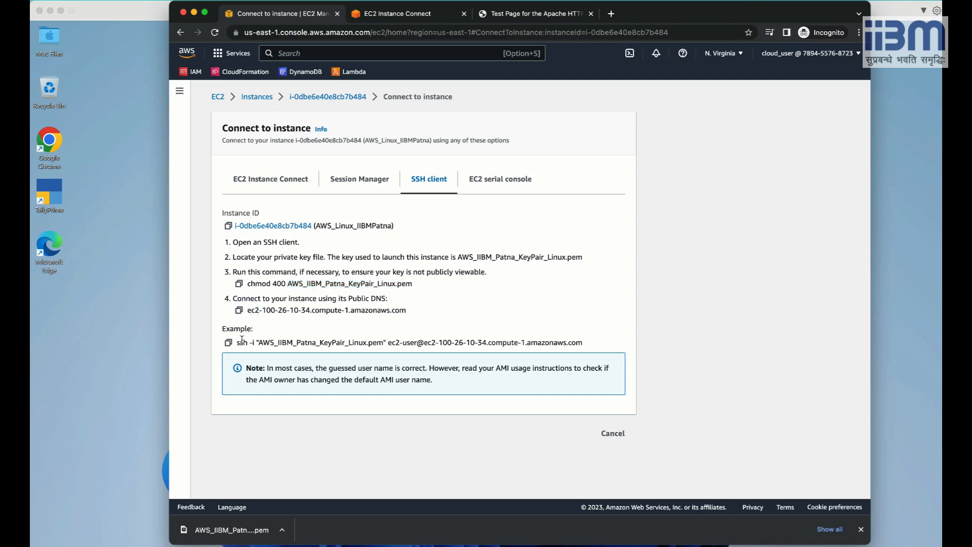
drag(236, 342, 585, 348)
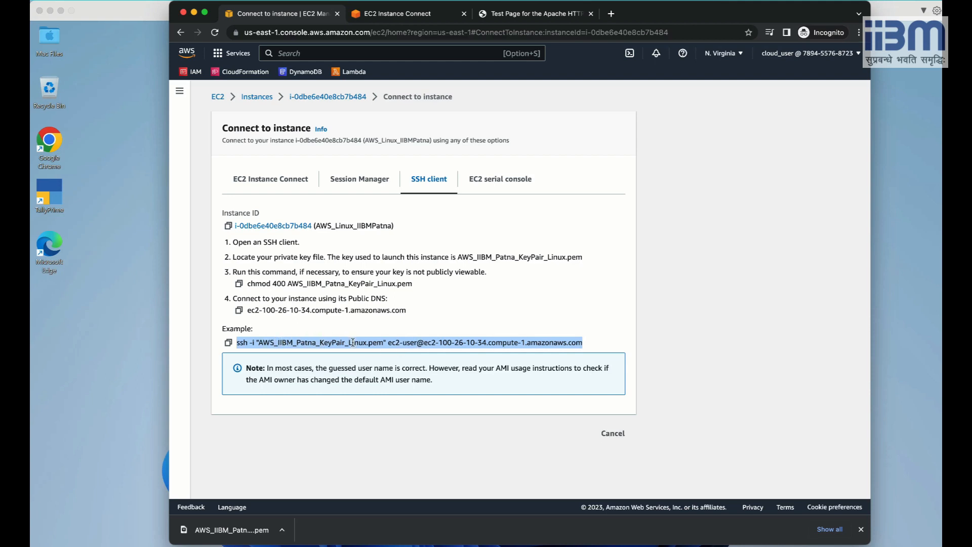
click(441, 314)
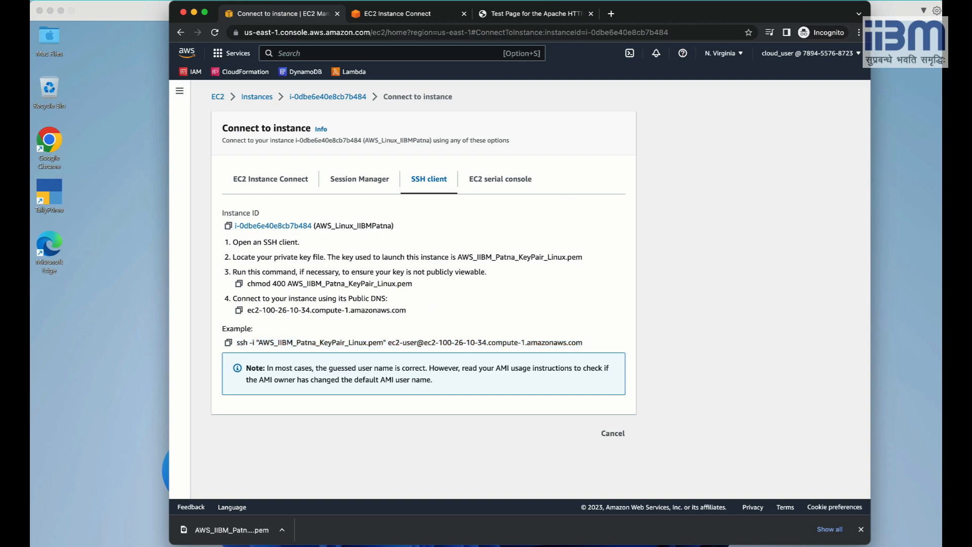
Launch Terminal via Spotlight, enlarge its text, and widen the window to 111 columns.
key(super+space)
text(terminal)
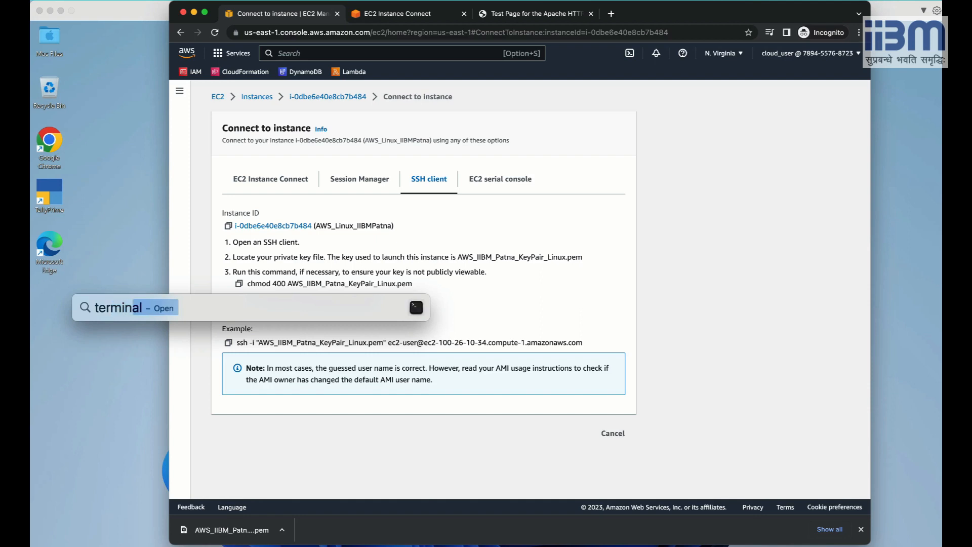
key(Return)
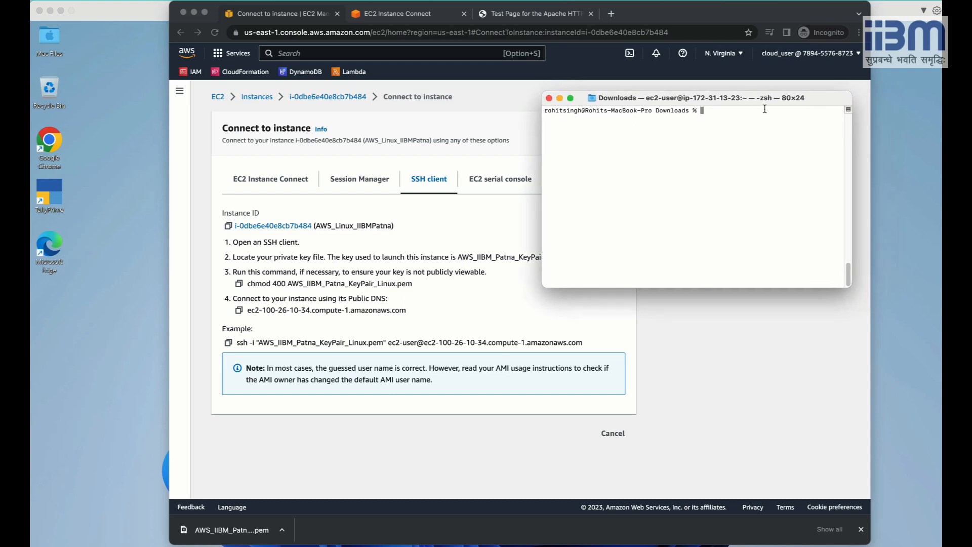
drag(801, 98, 701, 89)
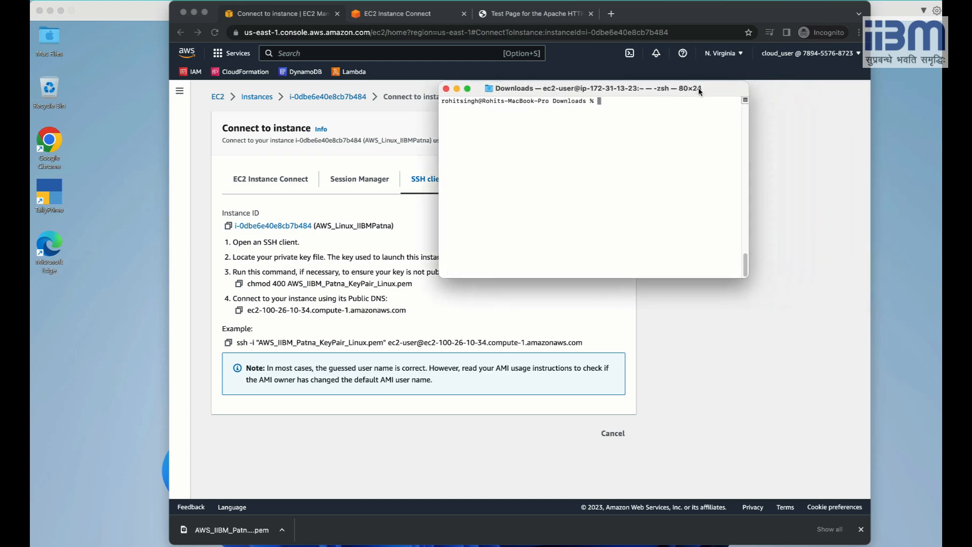
key(super+plus)
key(super+plus)
key(super+plus)
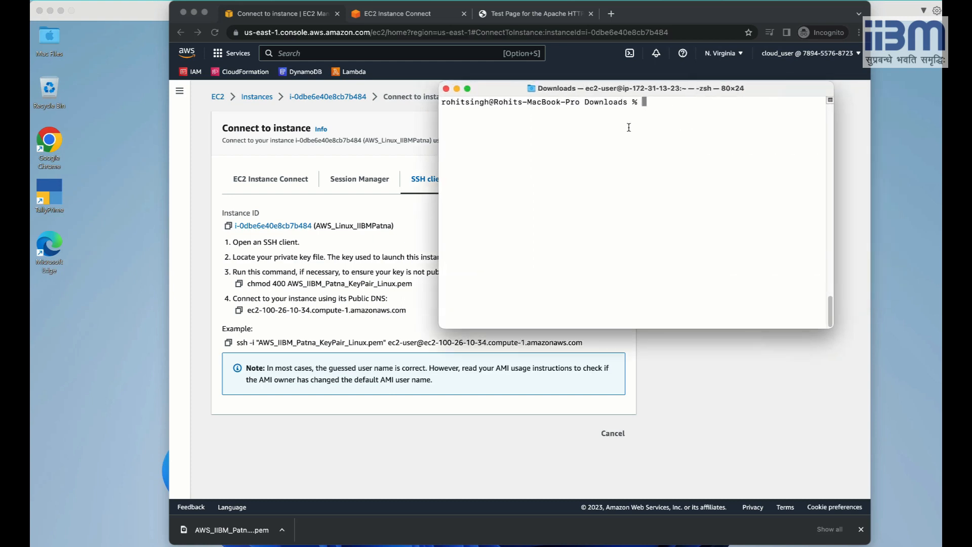
drag(432, 141, 292, 146)
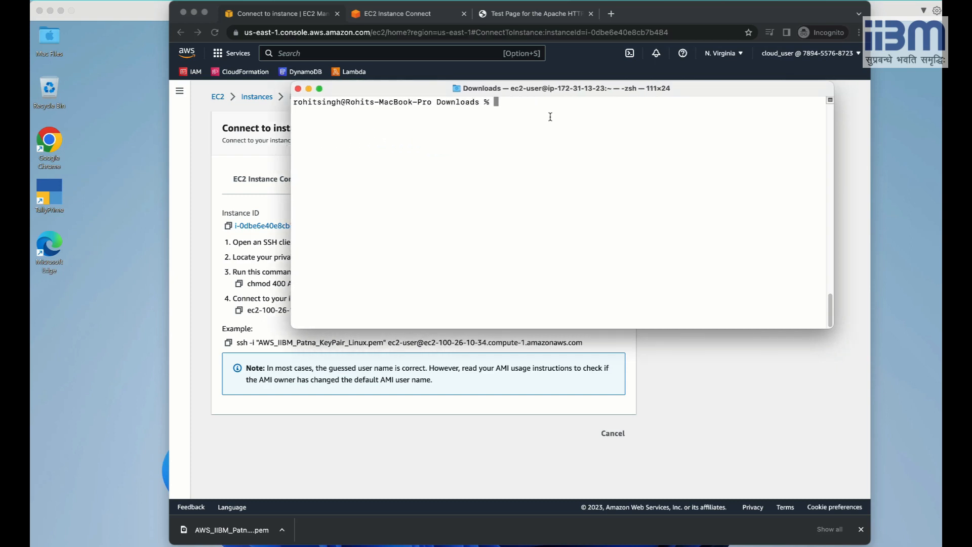
List AWS_IIBM_Patna_KeyPair_Linux.pem in Downloads using Tab completion, then bring the browser forward.
text(cd)
key(BackSpace)
key(BackSpace)
key(BackSpace)
text(ls AWS_IIBM)
text(Patna_K)
key(Tab)
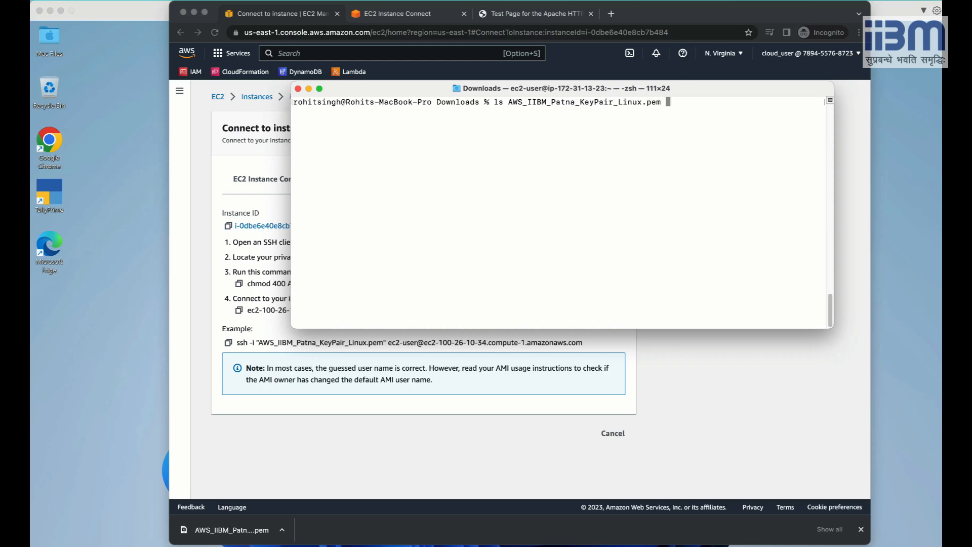
key(Return)
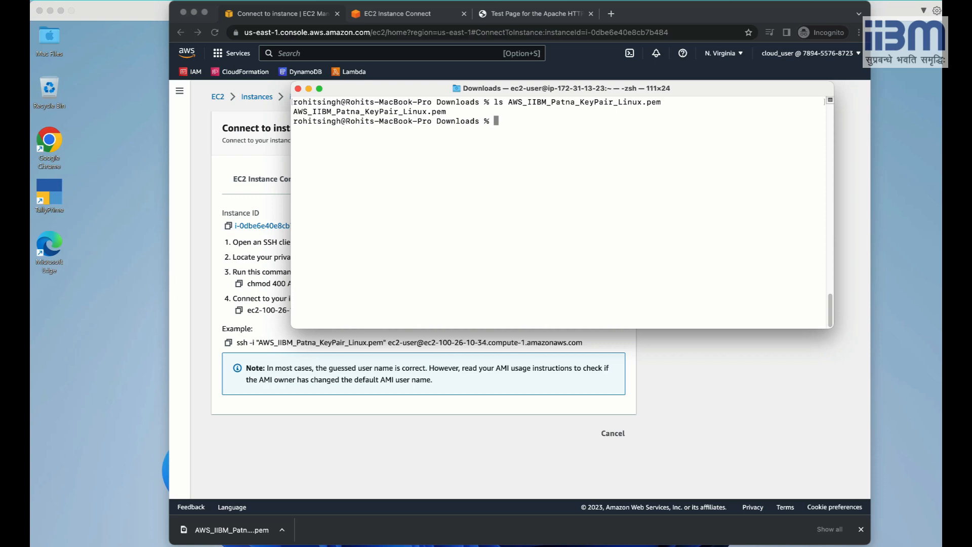
click(264, 258)
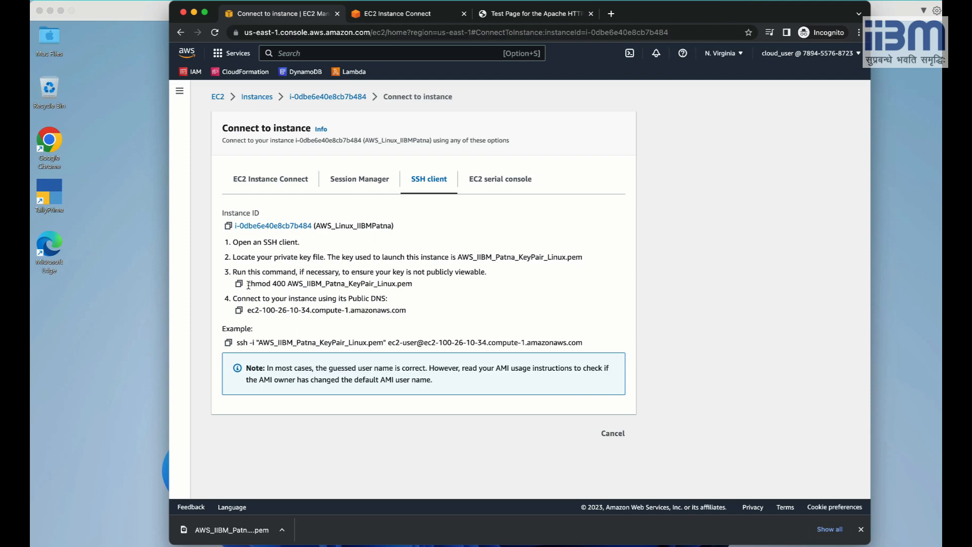
Run ls -lrt on AWS_IIBM_Patna_KeyPair_Linux.pem to show its permissions.
drag(248, 283, 426, 281)
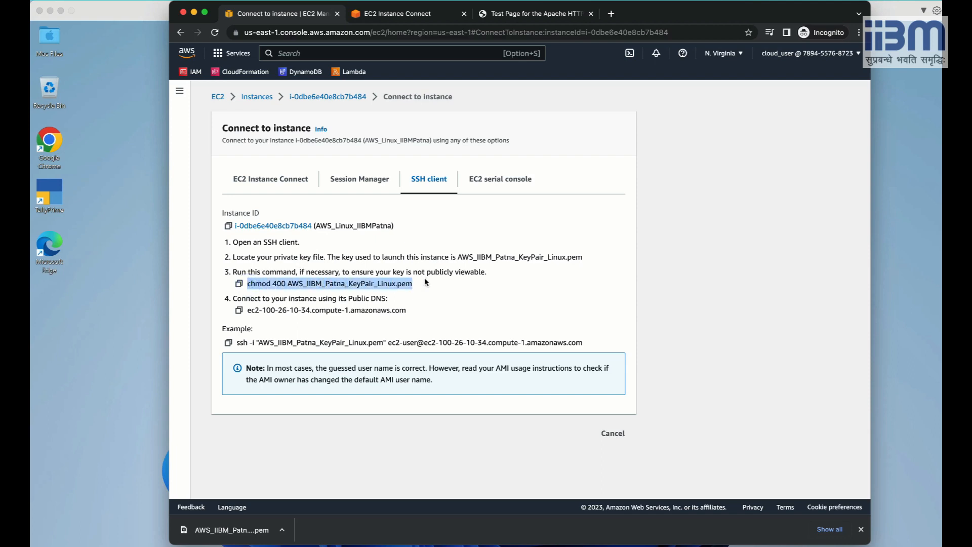
key(super+Tab)
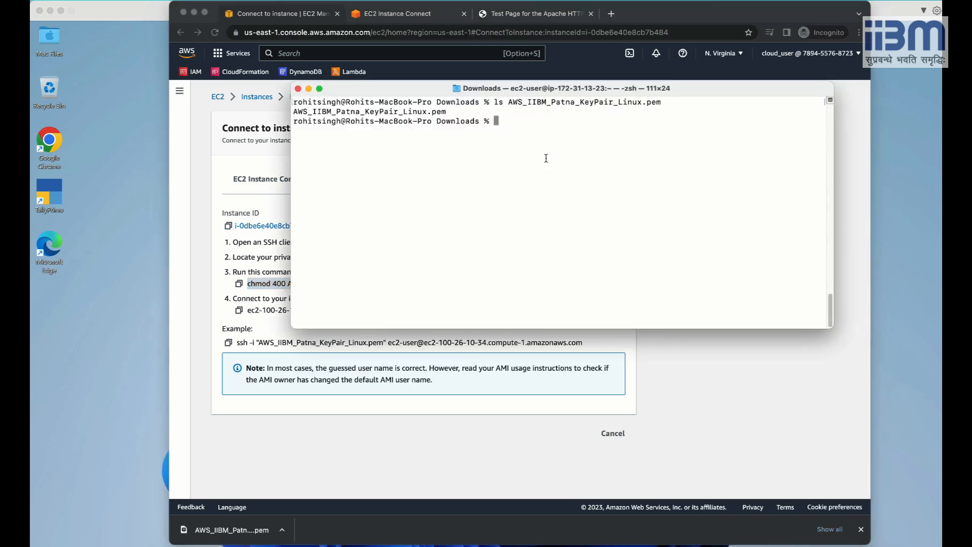
key(Up)
key(Left)
key(Left)
key(Left)
key(Left)
key(Left)
key(Left)
key(Left)
key(Left)
key(Left)
key(Left)
key(Left)
key(Left)
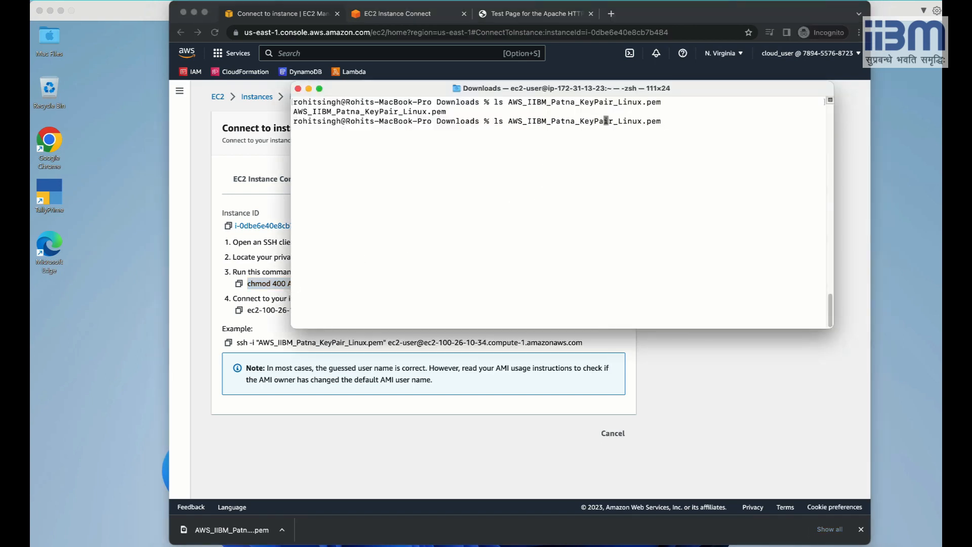
key(Left)
key(Left)
key(Left)
key(Left)
key(Left)
key(Left)
key(Left)
key(Left)
key(Left)
key(Left)
key(Left)
key(Left)
key(Left)
key(Left)
key(Left)
key(Left)
key(Left)
key(Left)
key(Left)
key(Left)
text(-lrt)
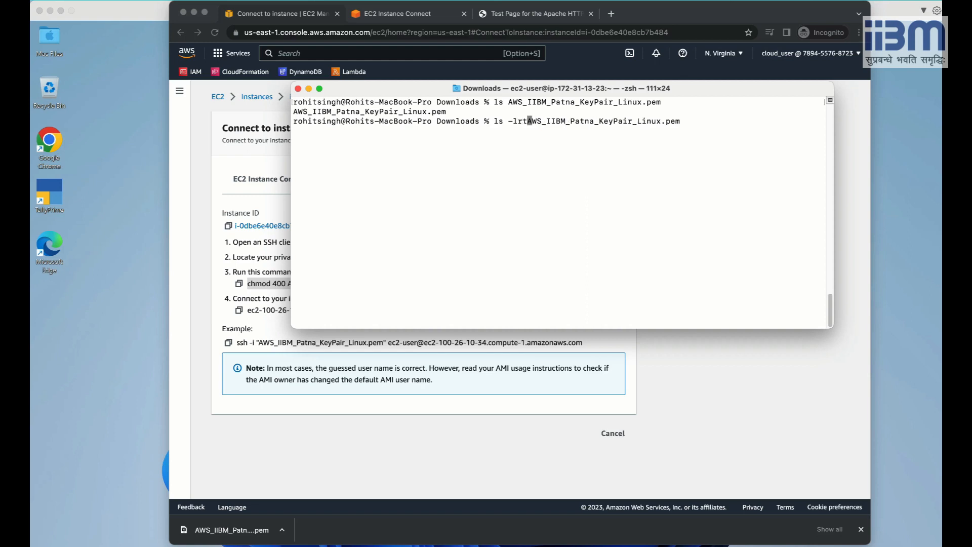
key(Return)
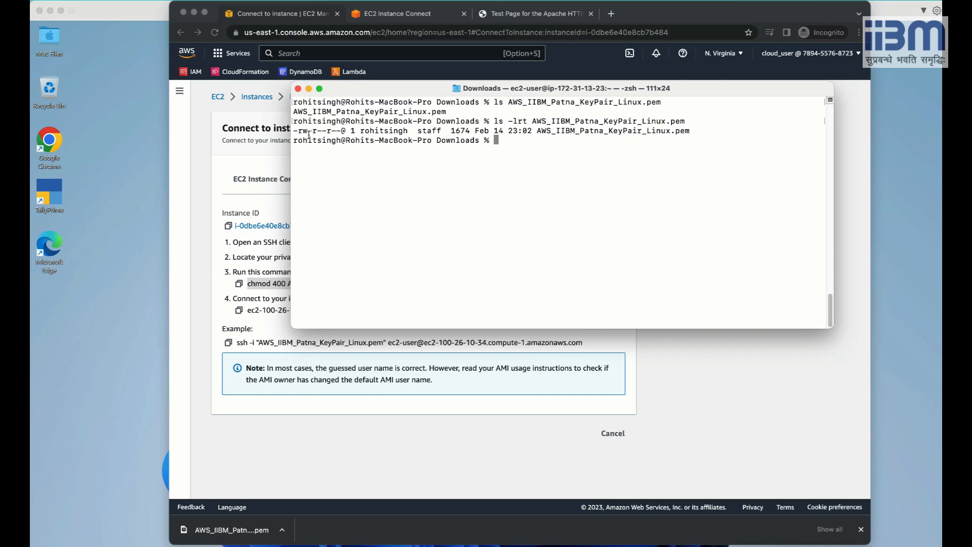
Highlight the owner, group and others permission bits in the key file listing.
drag(293, 131, 308, 132)
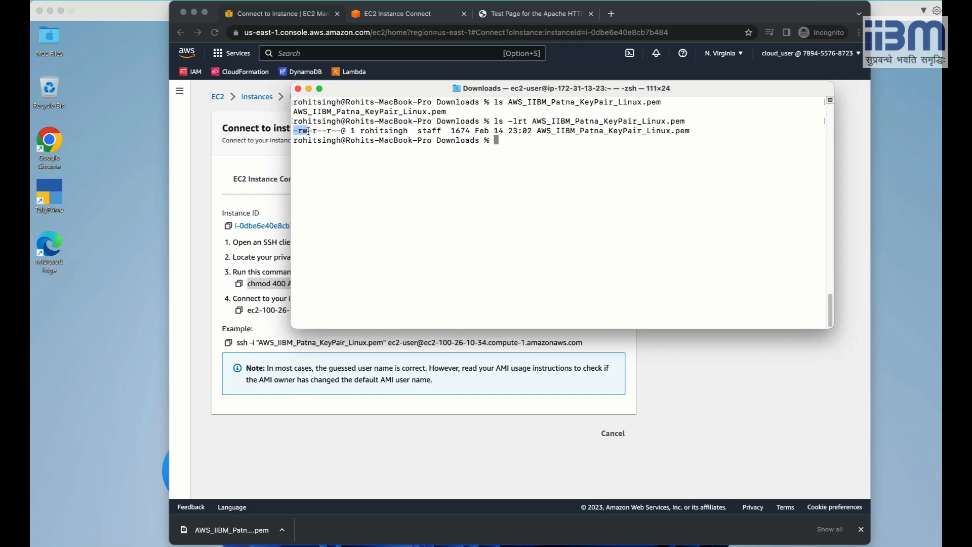
double_click(377, 131)
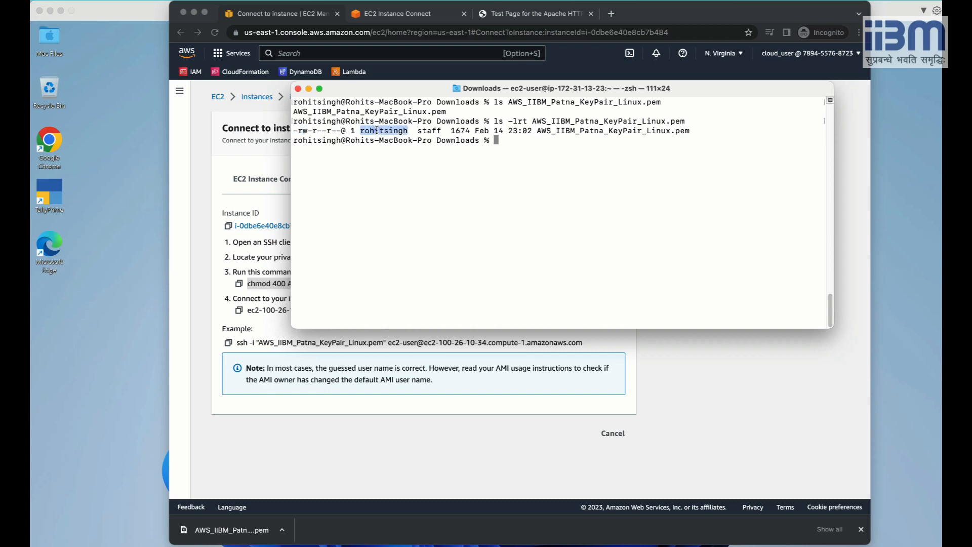
click(313, 131)
drag(313, 131, 327, 132)
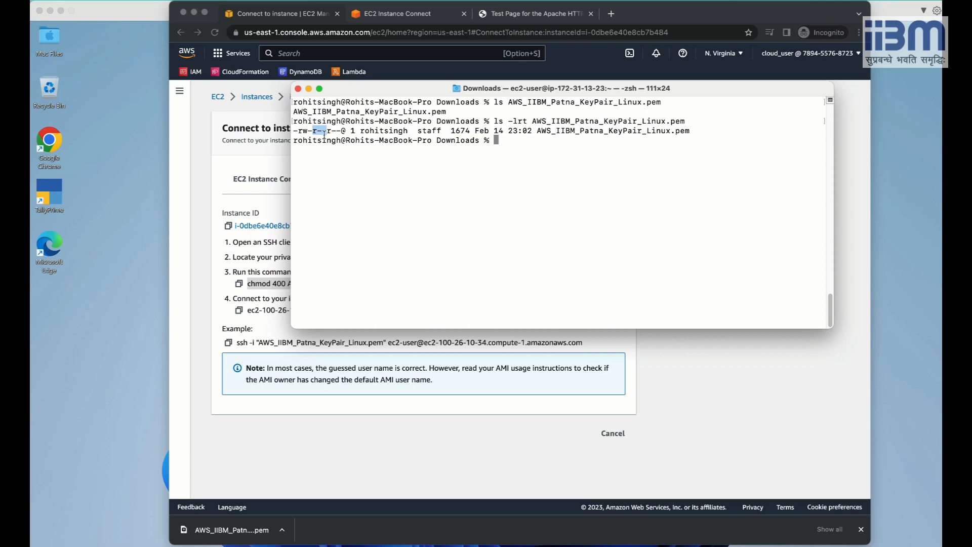
drag(326, 130, 341, 131)
Compare with the chmod 400 instruction and highlight the current -rw-r--r-- permission string.
drag(406, 90, 433, 81)
click(276, 286)
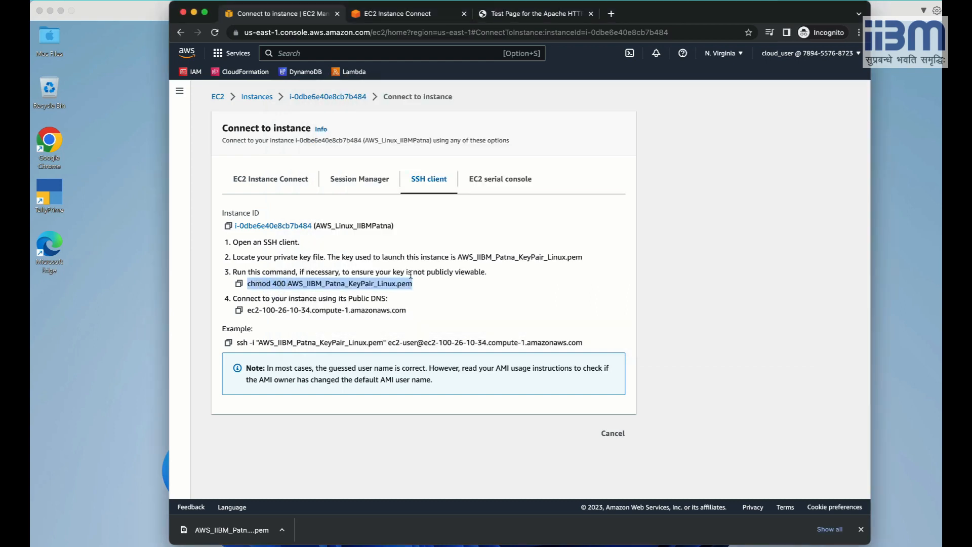
key(super+Tab)
click(559, 163)
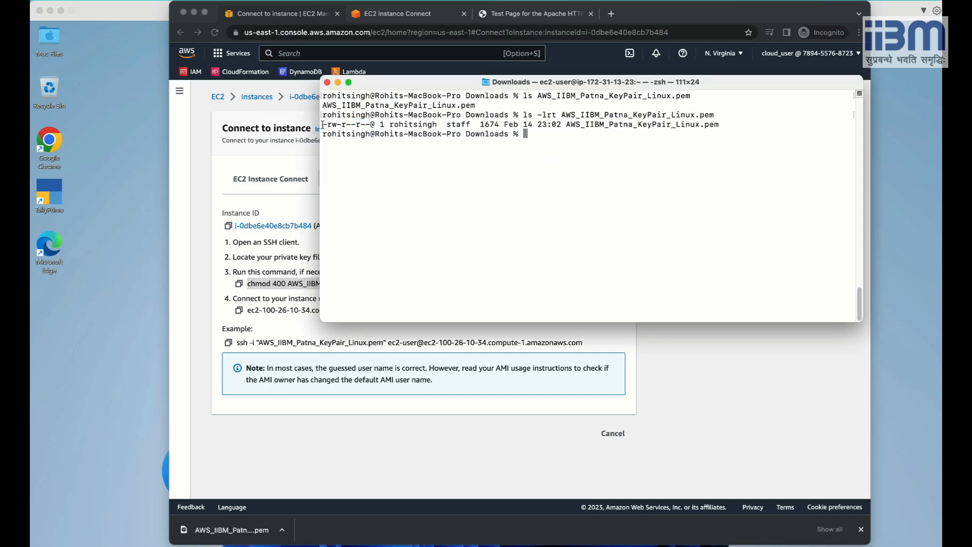
drag(323, 124, 370, 124)
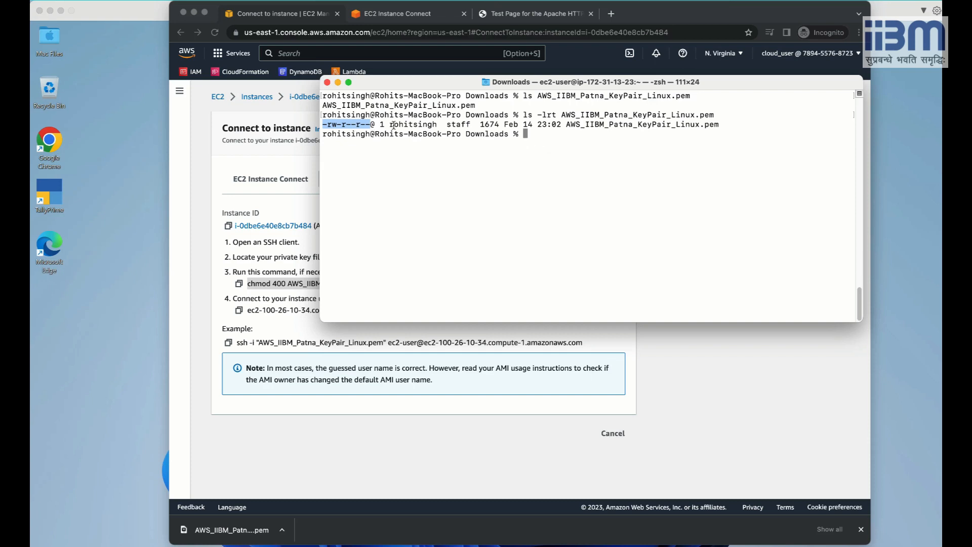
click(255, 340)
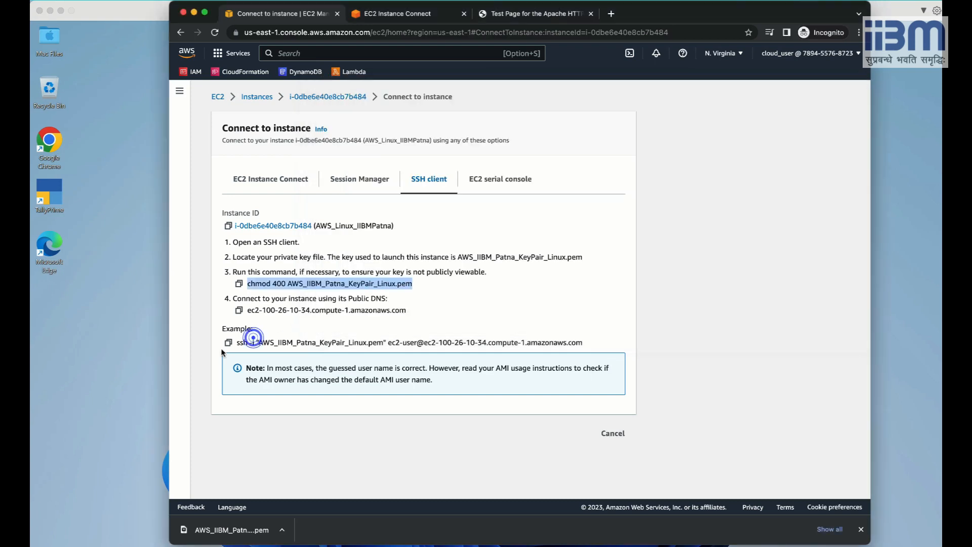
Paste and run the example ssh command to the EC2 host, answering yes to trust it.
click(229, 342)
key(super+Tab)
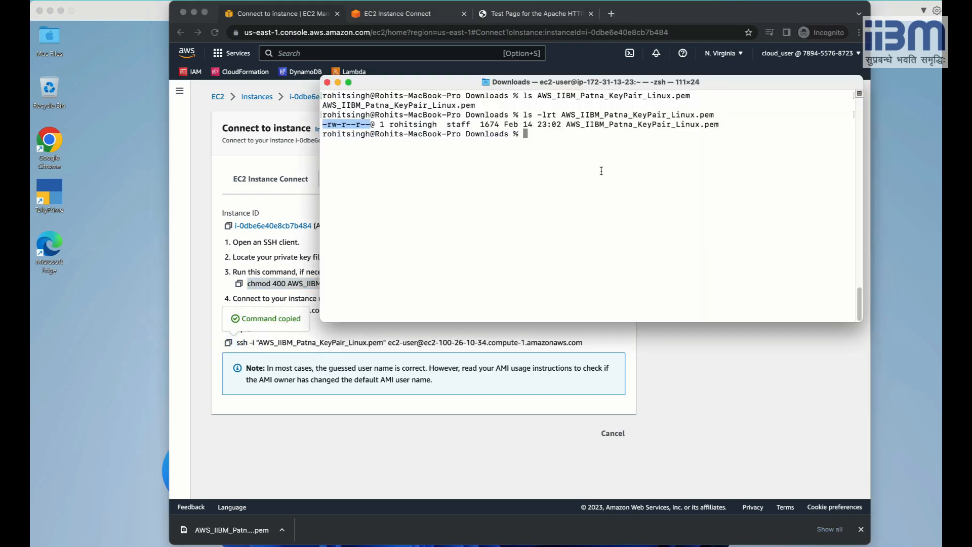
click(574, 151)
key(super+v)
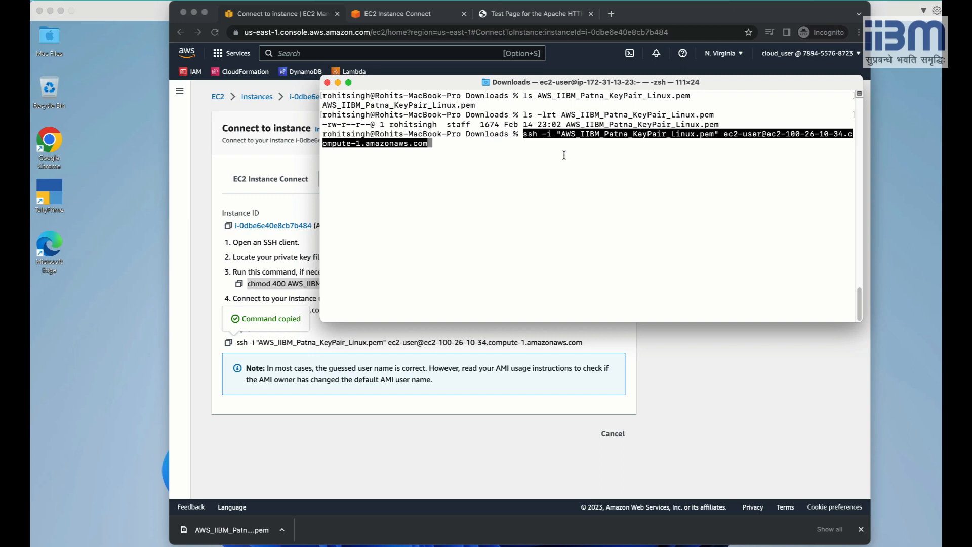
key(Return)
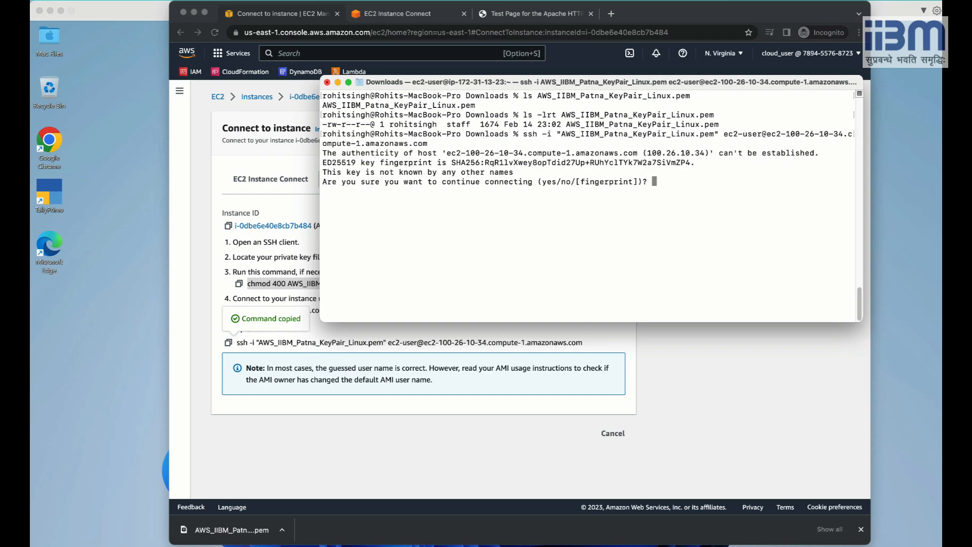
text(yes)
key(Return)
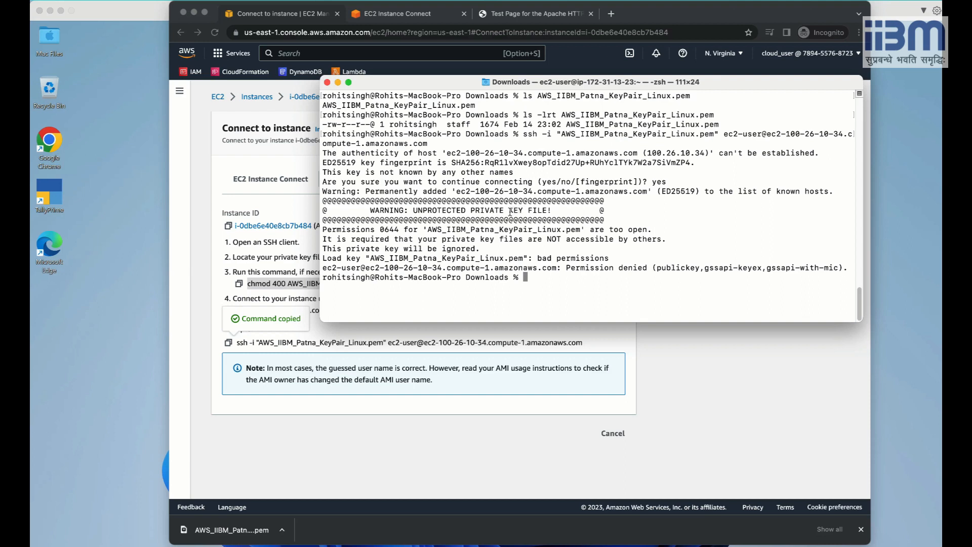
Highlight and copy the unprotected private key and permission denied error text.
drag(372, 210, 554, 208)
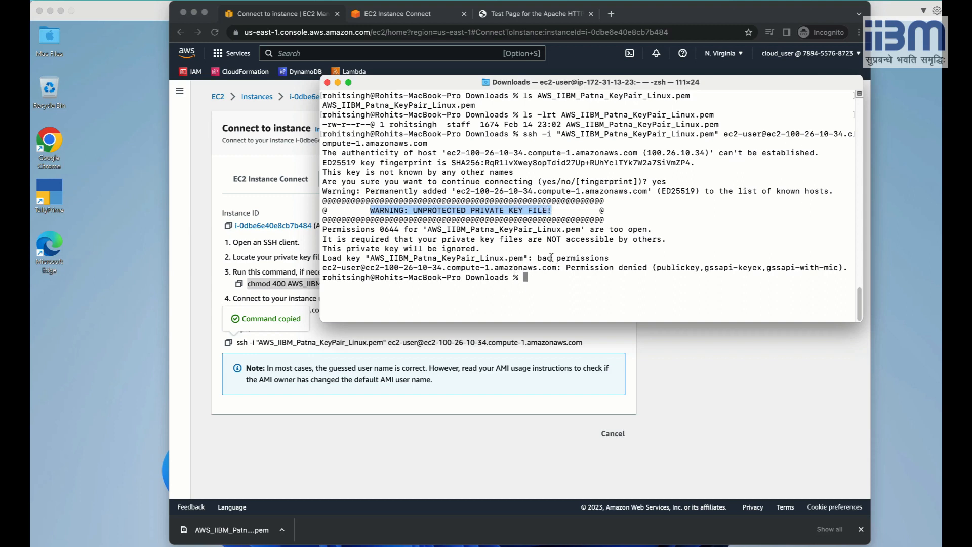
drag(564, 267, 819, 272)
right_click(819, 272)
click(678, 347)
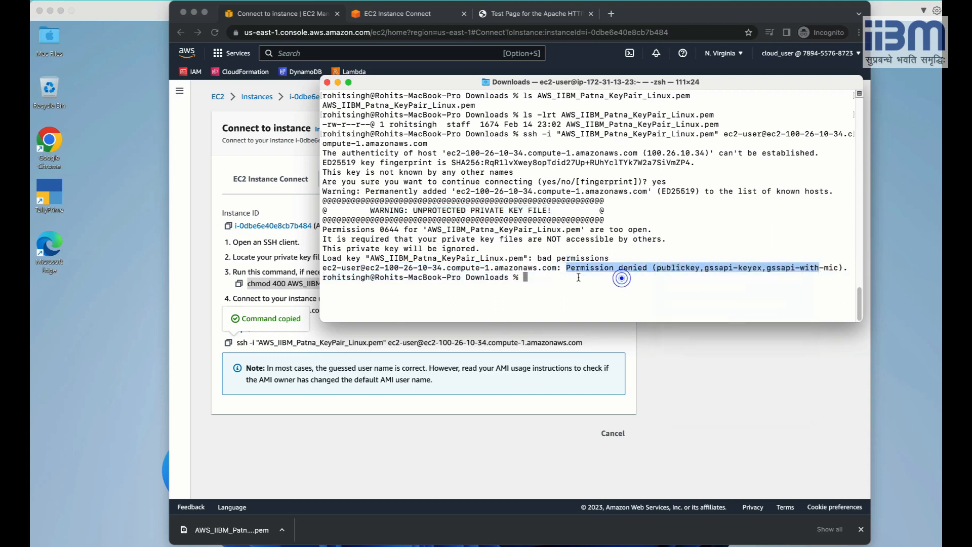
click(576, 277)
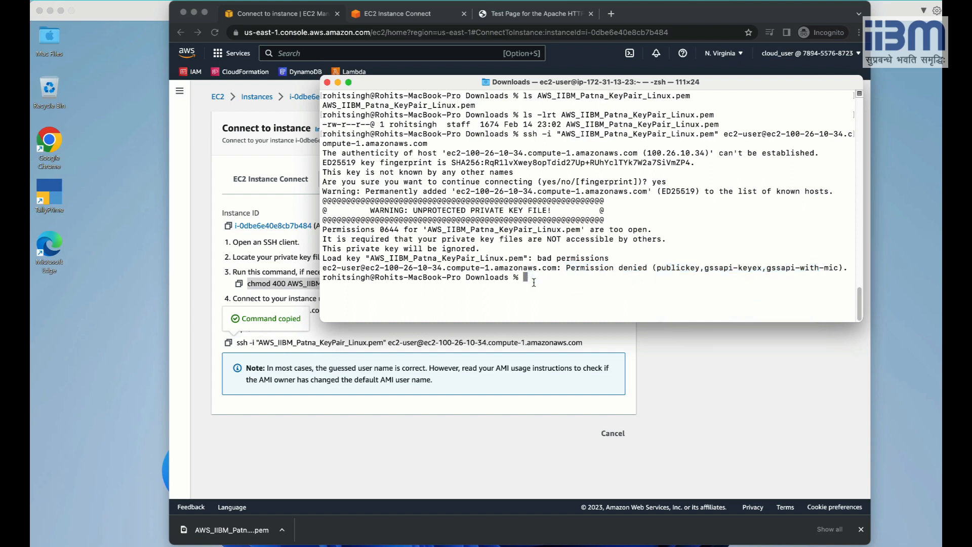
Clear the screen, re-list the key file (still -rw-r--r--), and begin typing chmod 400.
key(Up)
key(Up)
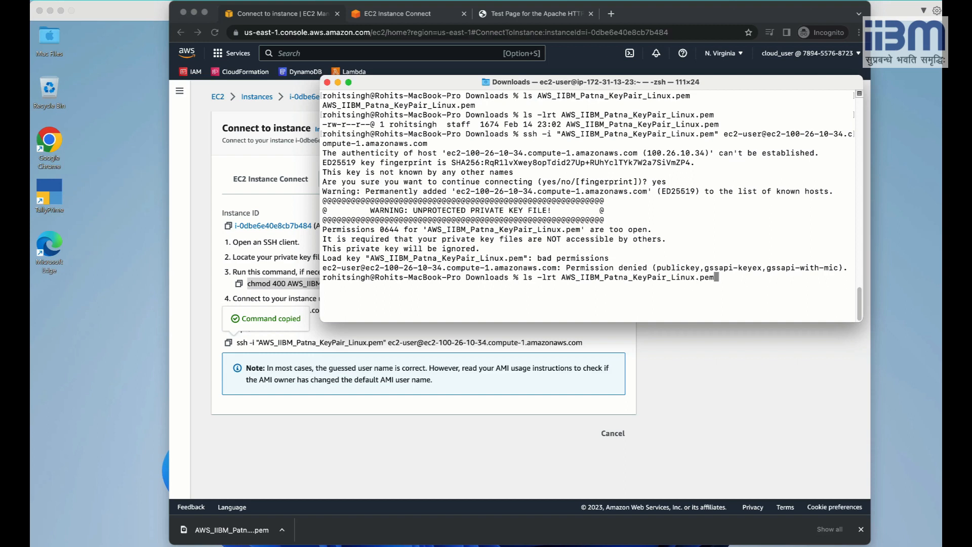
key(ctrl+u)
text(clear)
key(Return)
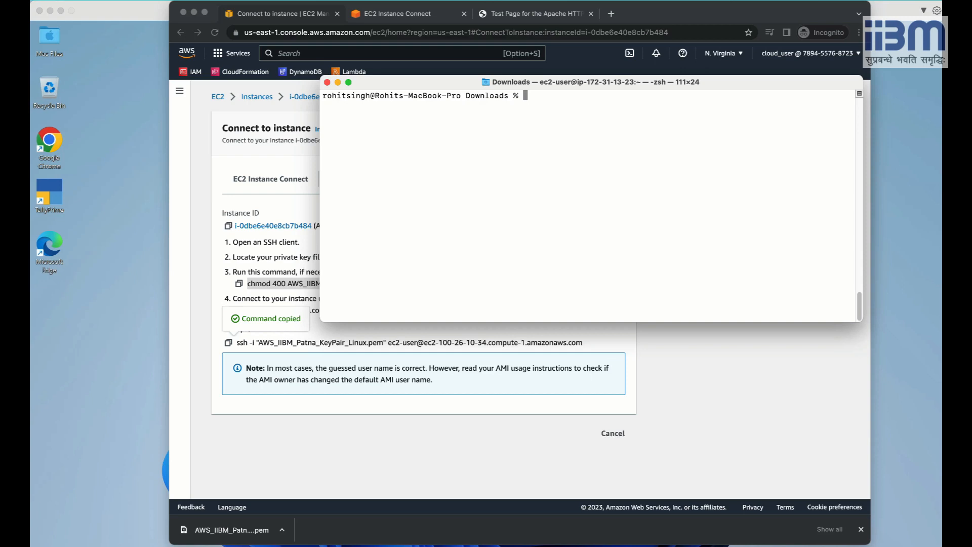
key(Return)
key(Return)
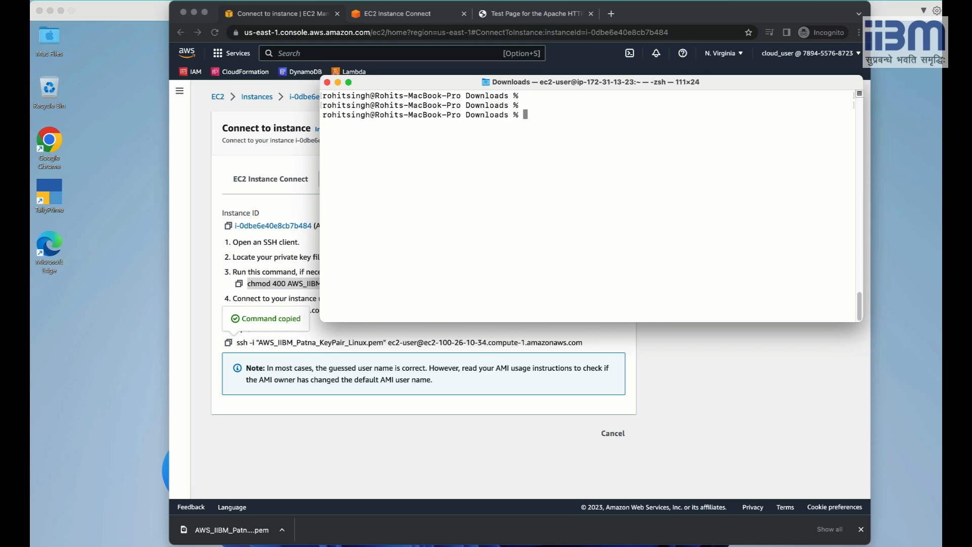
key(Up)
key(Up)
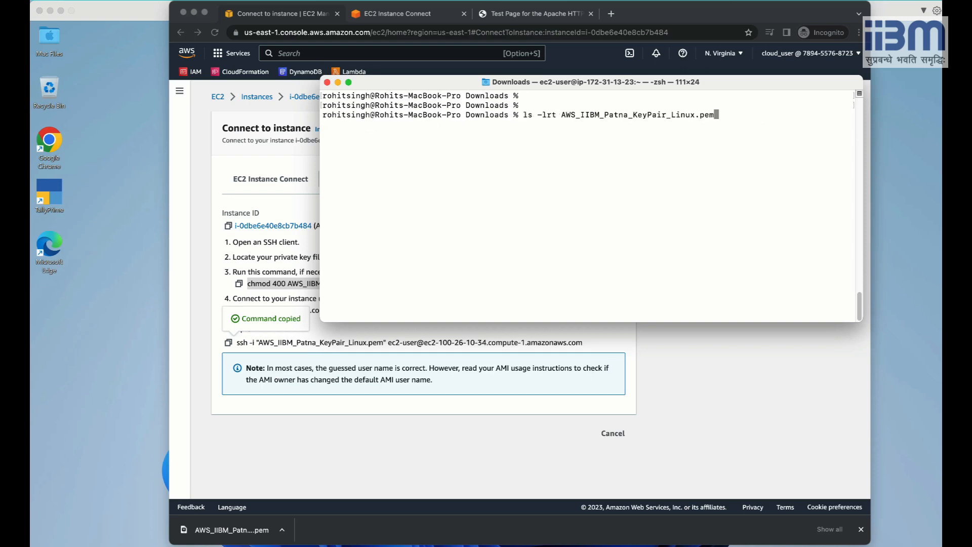
key(Return)
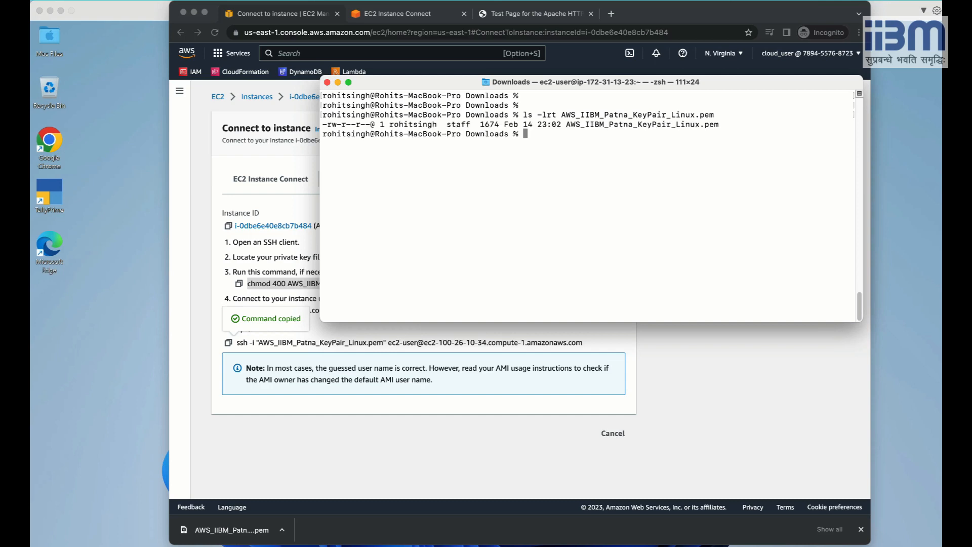
text(chmod 400)
Run chmod 400 AWS_IIBM_Patna_KeyPair_Linux.pem and re-list it with ls -lrt.
text(AWS_IIBM_Patn)
key(Tab)
key(Return)
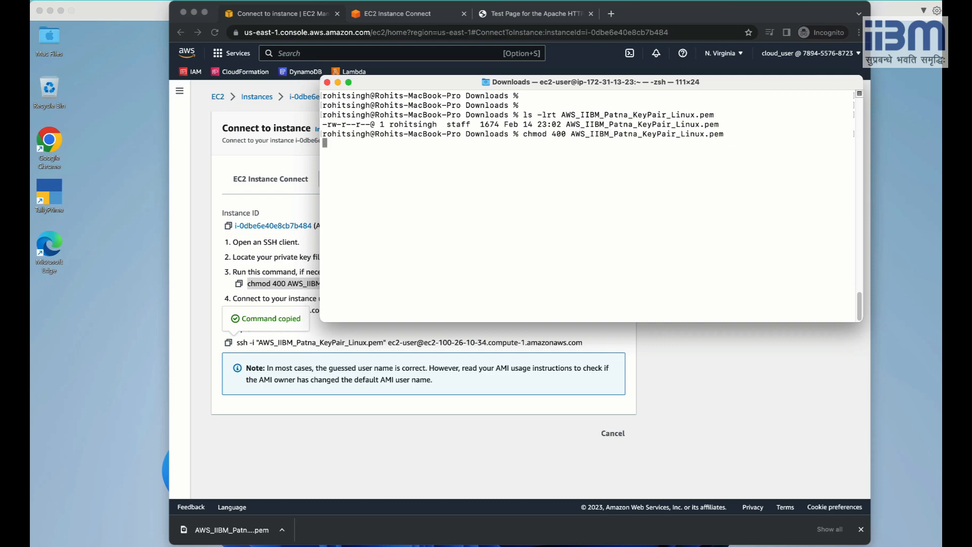
key(Up)
key(Up)
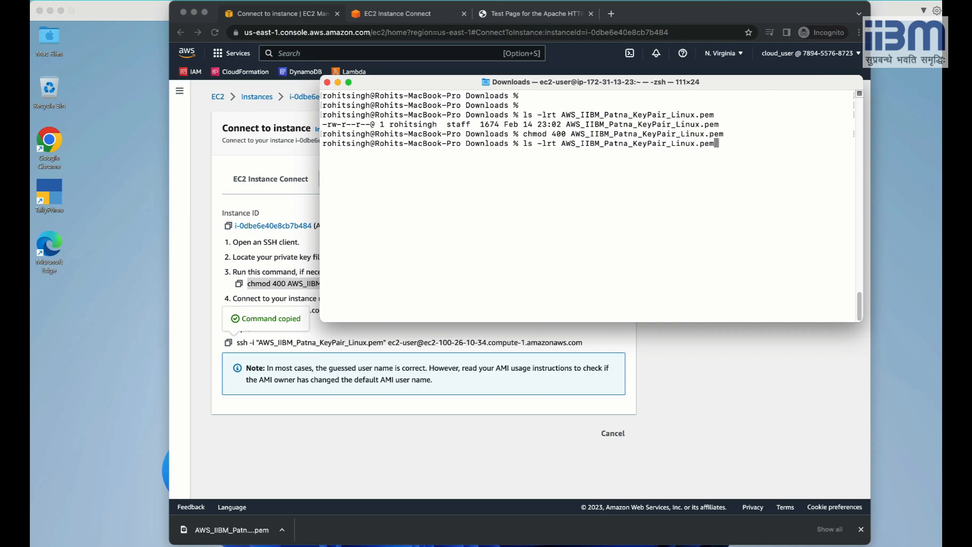
key(Return)
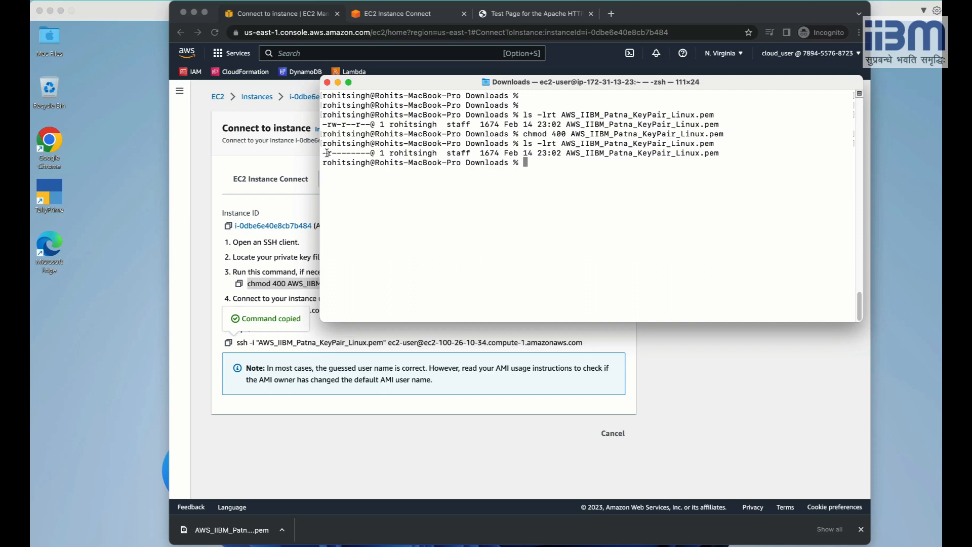
Compare the new -r-------- permissions with the old string, then recall the ssh command.
drag(328, 153, 342, 154)
key(Tab)
drag(342, 126, 356, 126)
drag(342, 153, 354, 154)
click(549, 165)
key(Up)
key(Up)
key(Down)
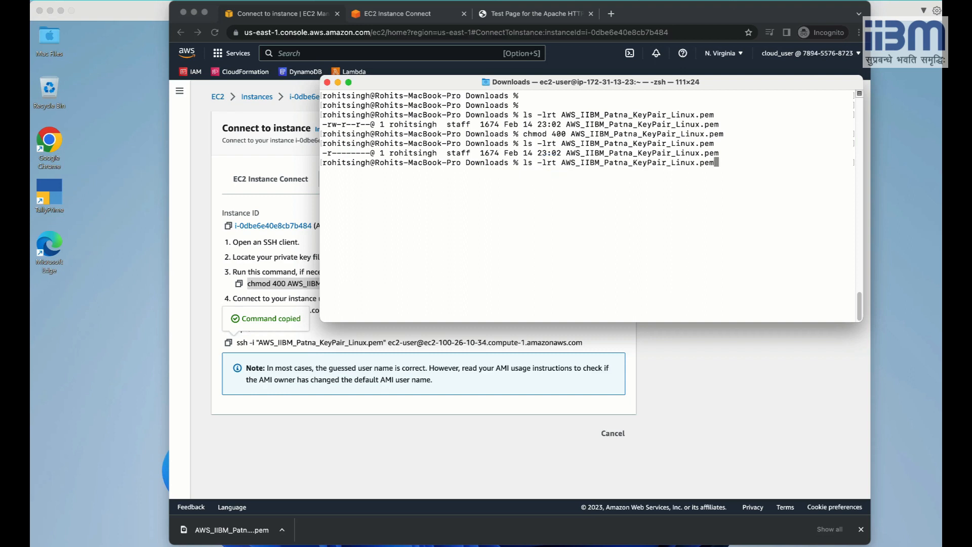
key(Up)
key(Up)
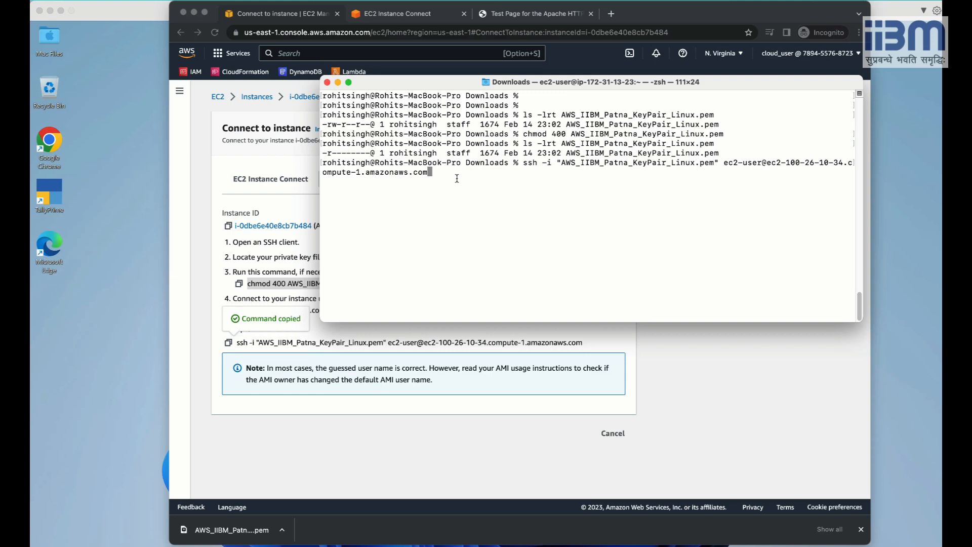
Run the recalled ssh -i command to log into the instance, then start typing sudo systemctl.
key(Return)
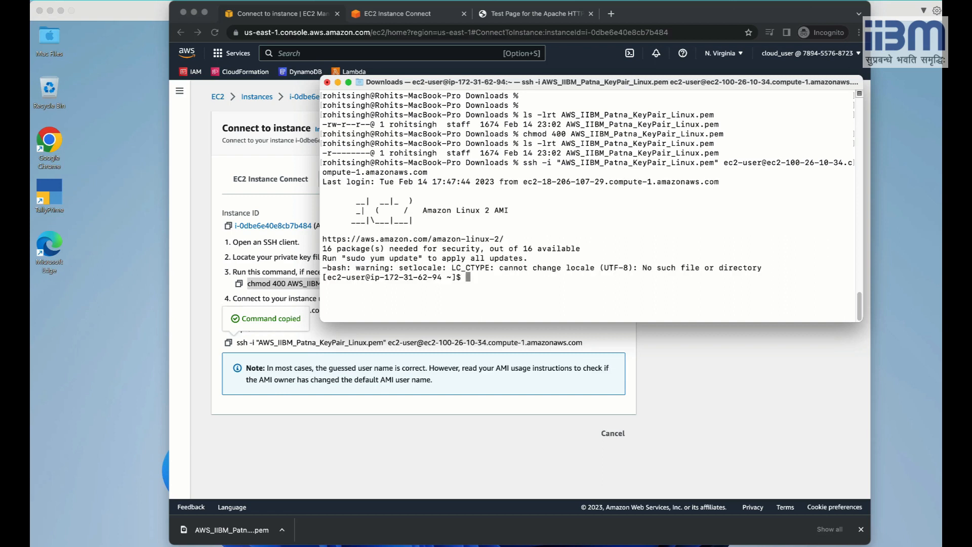
key(Return)
key(Return)
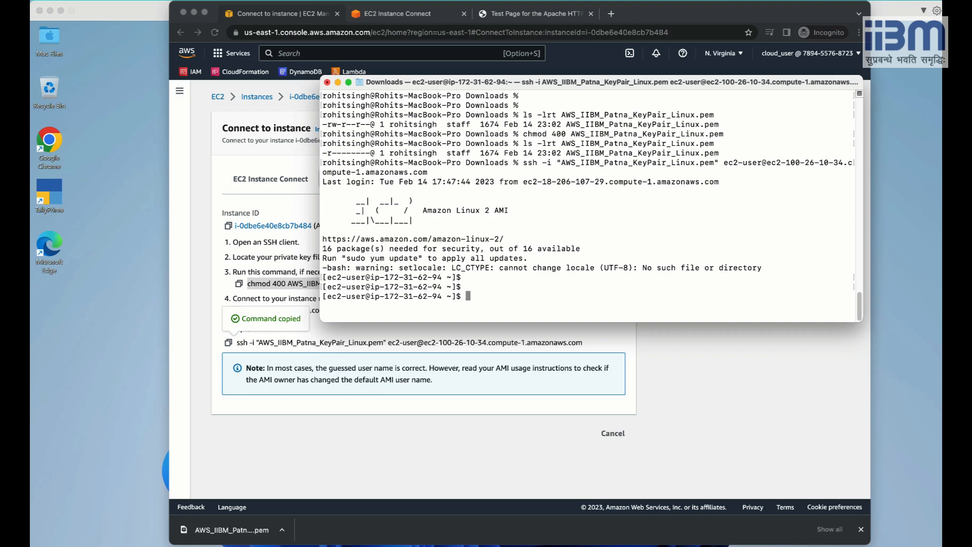
text(sudo systemctl)
Check httpd status, stop Apache with sudo systemctl stop httpd, and reload the test page.
text(status httpd)
key(Return)
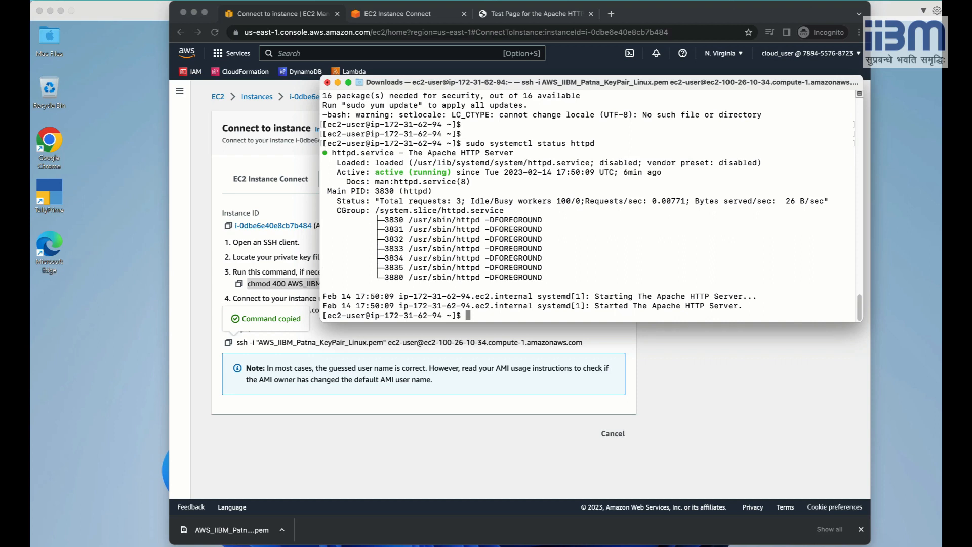
key(Up)
key(Left)
key(Left)
key(Left)
key(Left)
key(Left)
key(Left)
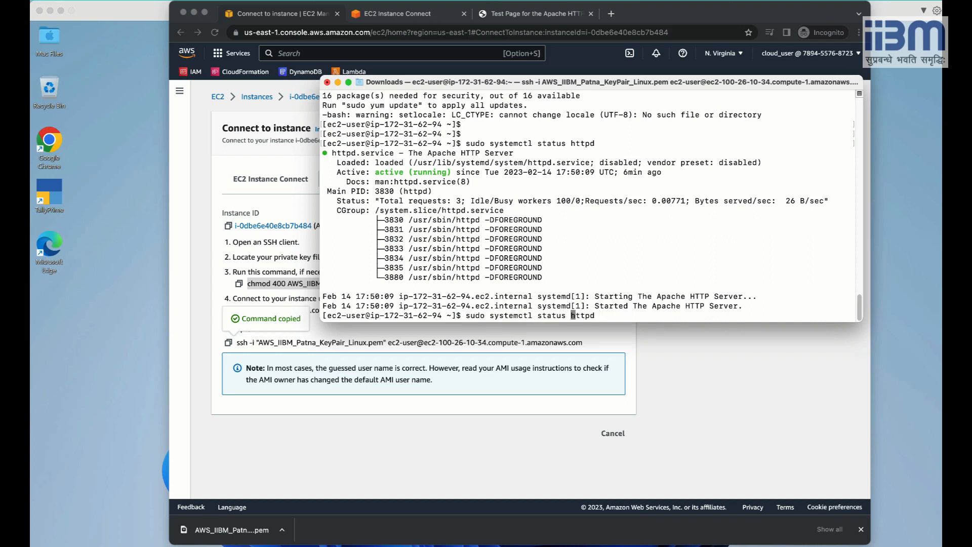
key(BackSpace)
key(BackSpace)
key(BackSpace)
key(BackSpace)
text(op)
key(Return)
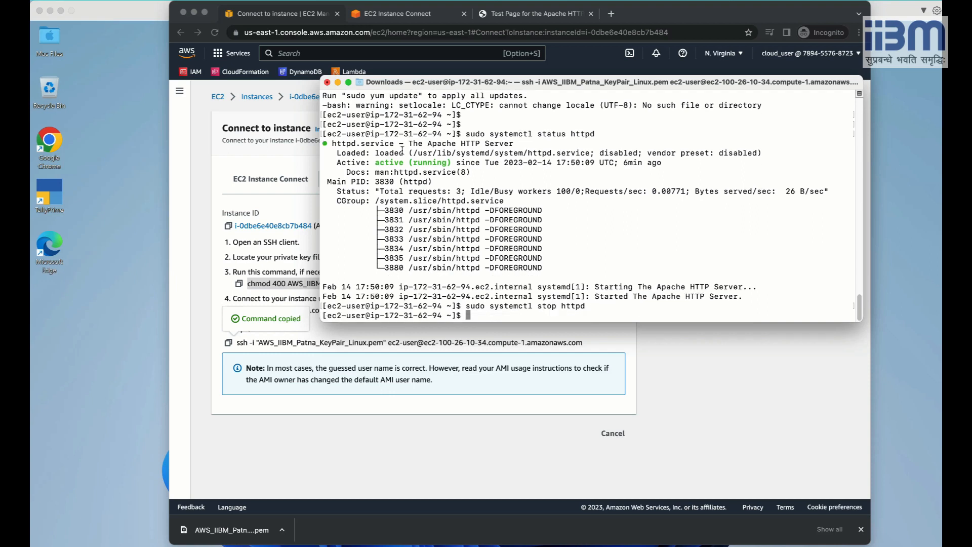
click(506, 16)
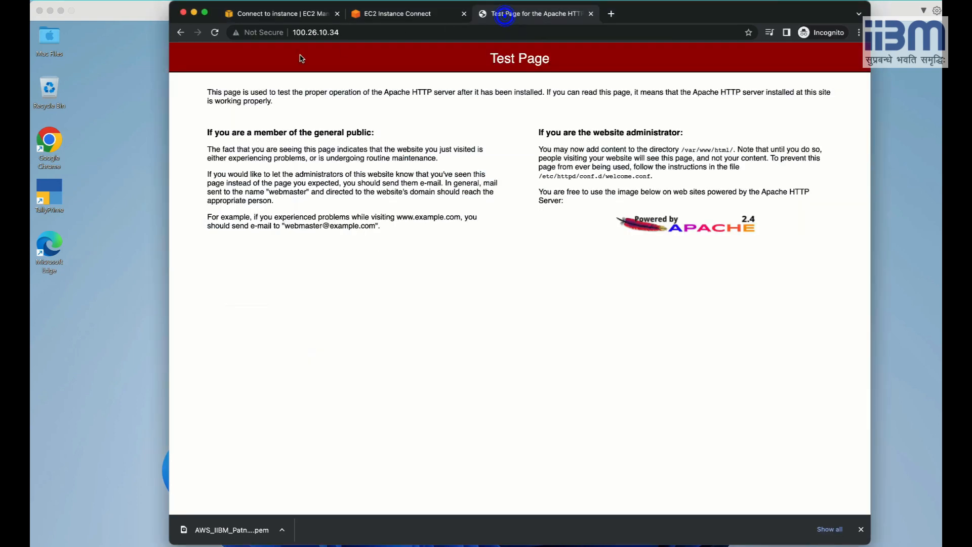
click(214, 33)
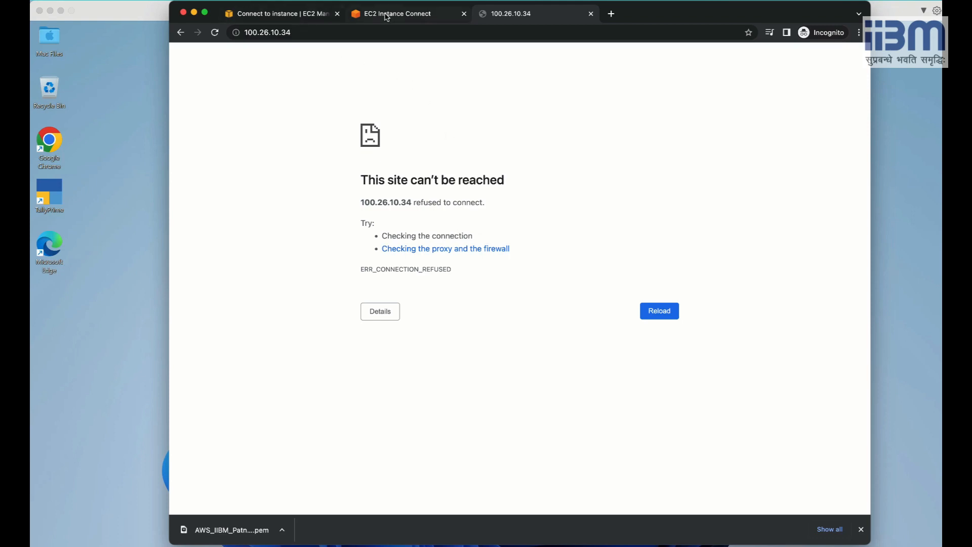
Start Apache again with sudo systemctl start httpd and reload the page to confirm it works.
key(super+Tab)
key(Up)
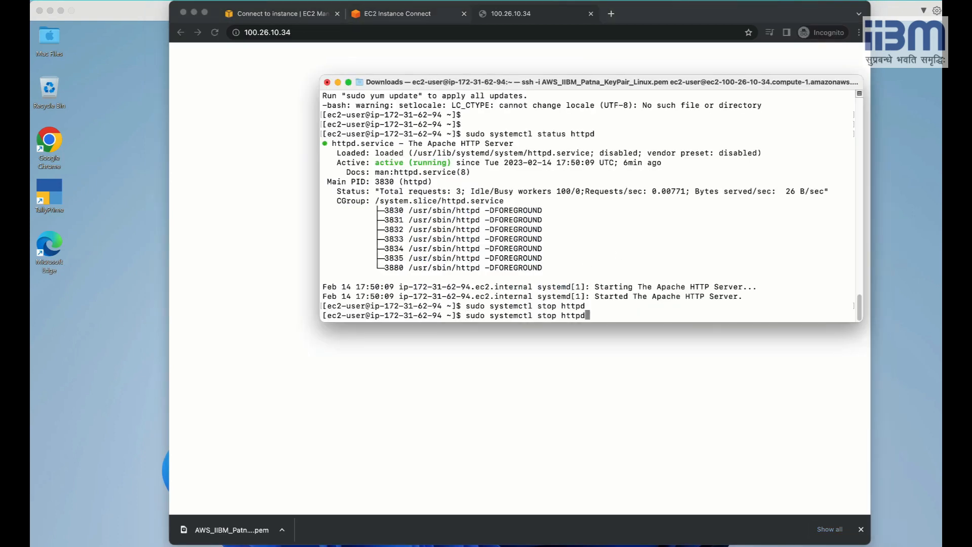
key(Left)
key(Left)
key(Left)
key(Left)
key(Left)
key(Left)
key(BackSpace)
key(BackSpace)
text(art)
key(Return)
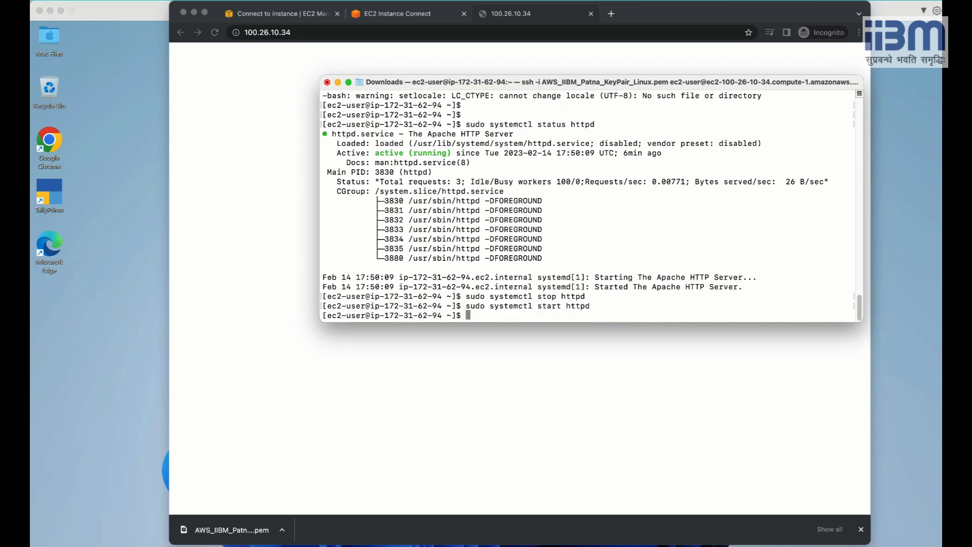
click(525, 13)
click(214, 34)
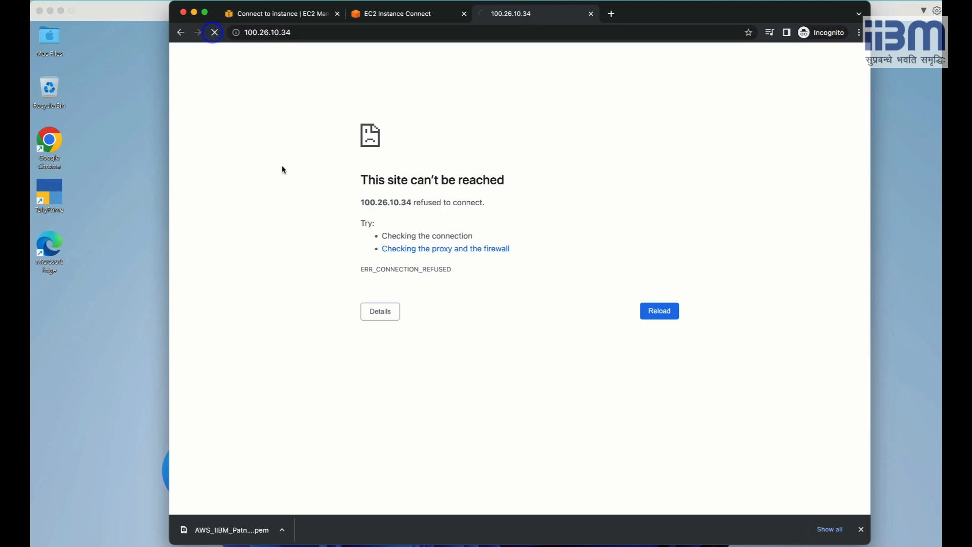
click(398, 17)
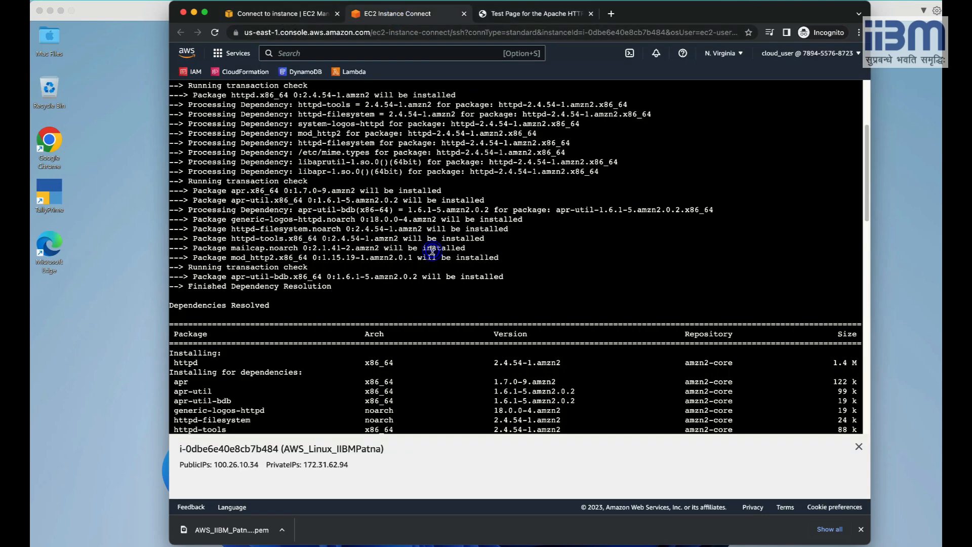
key(Return)
key(Return)
key(Return)
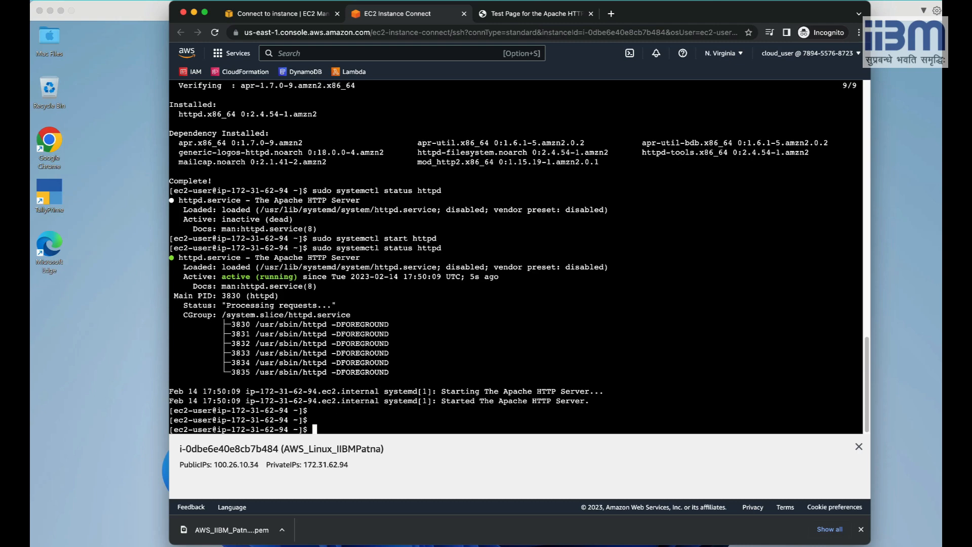
key(super+Tab)
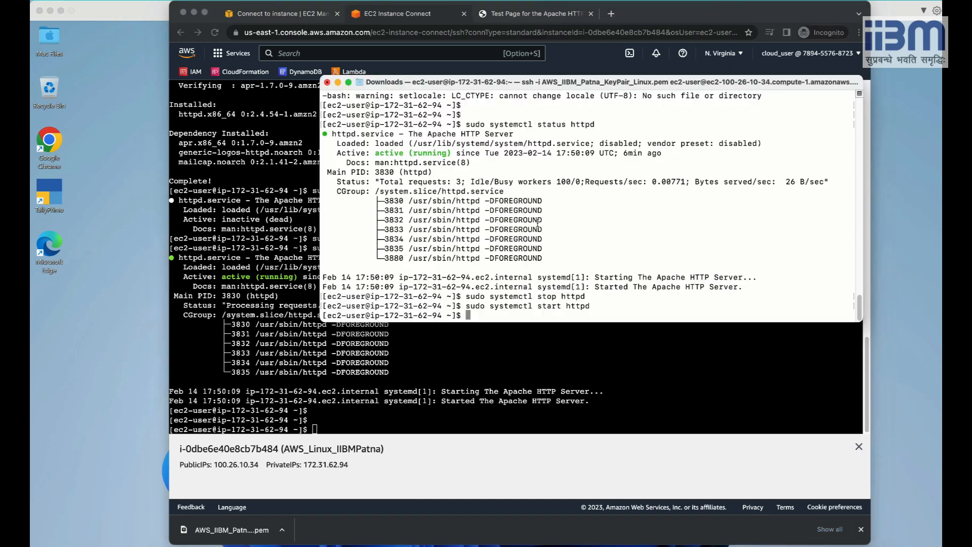
click(302, 15)
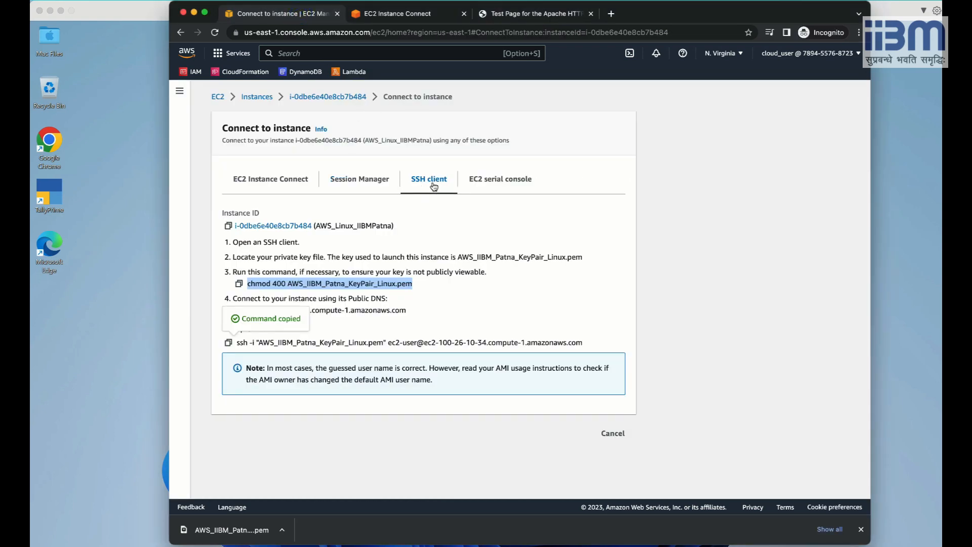
key(super+Tab)
click(619, 165)
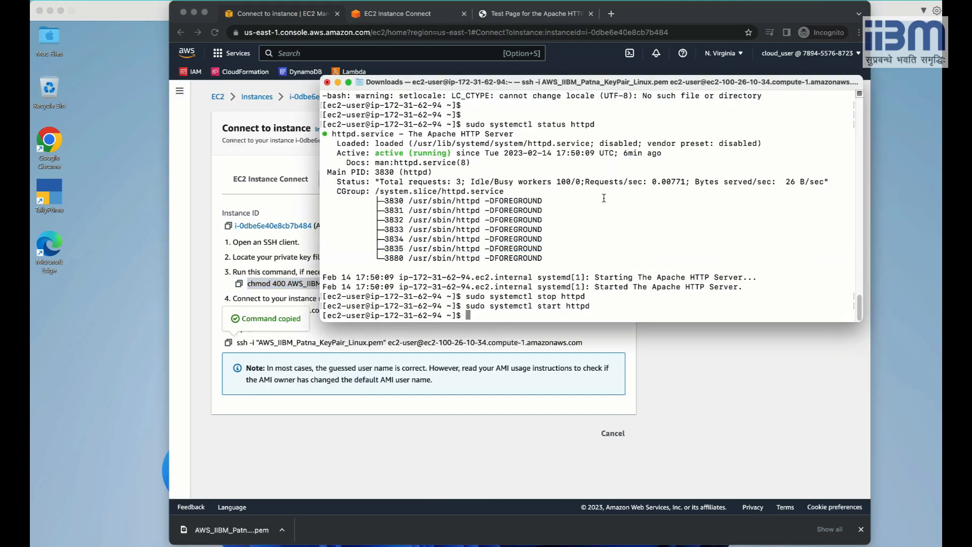
drag(534, 81, 543, 139)
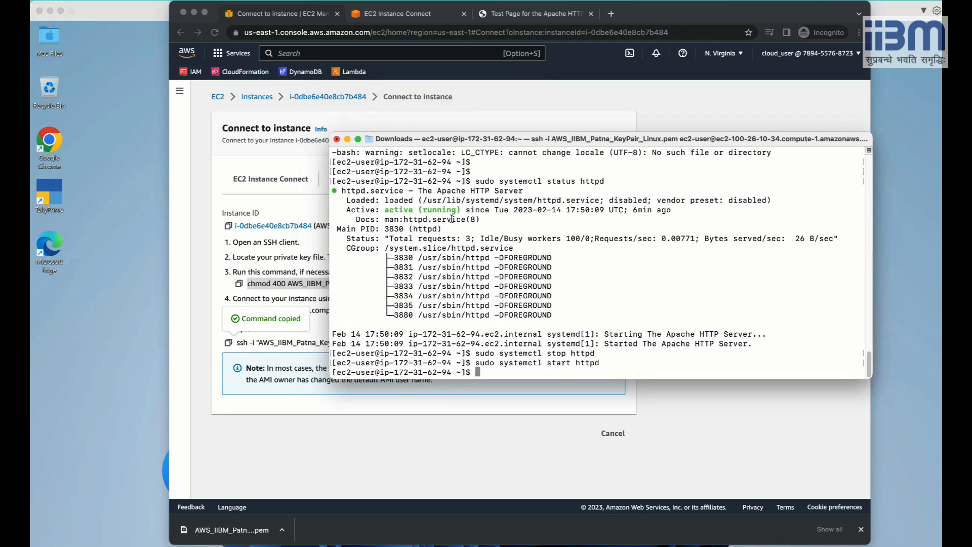
click(306, 21)
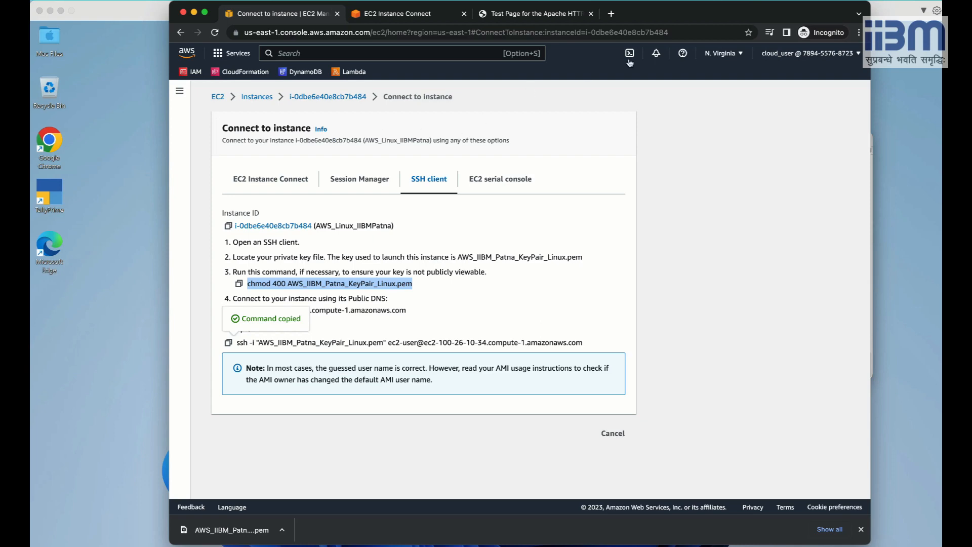
drag(689, 10, 631, 22)
click(819, 216)
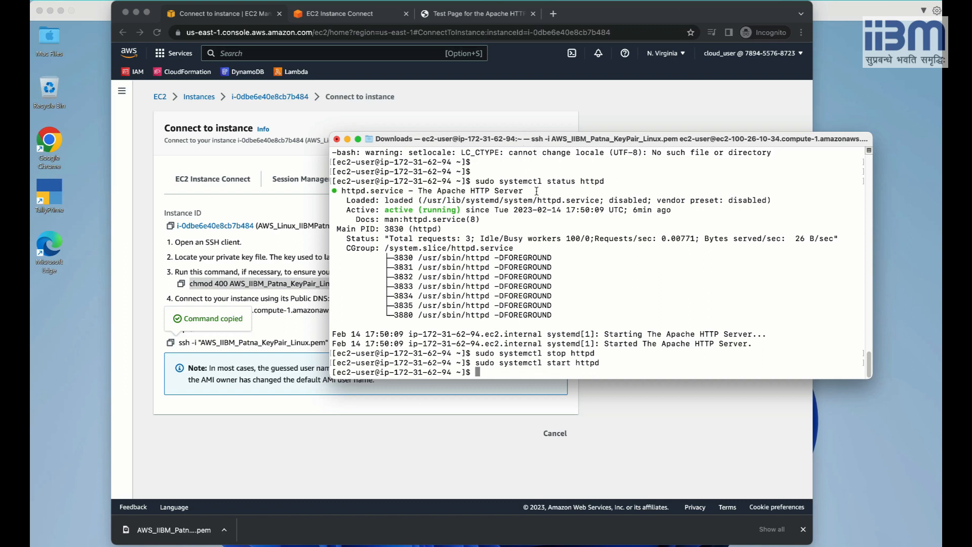
Open the inbound rules editor for AWS_Linux_IIBMPatna's launch-wizard-1 security group from its Security details.
click(338, 124)
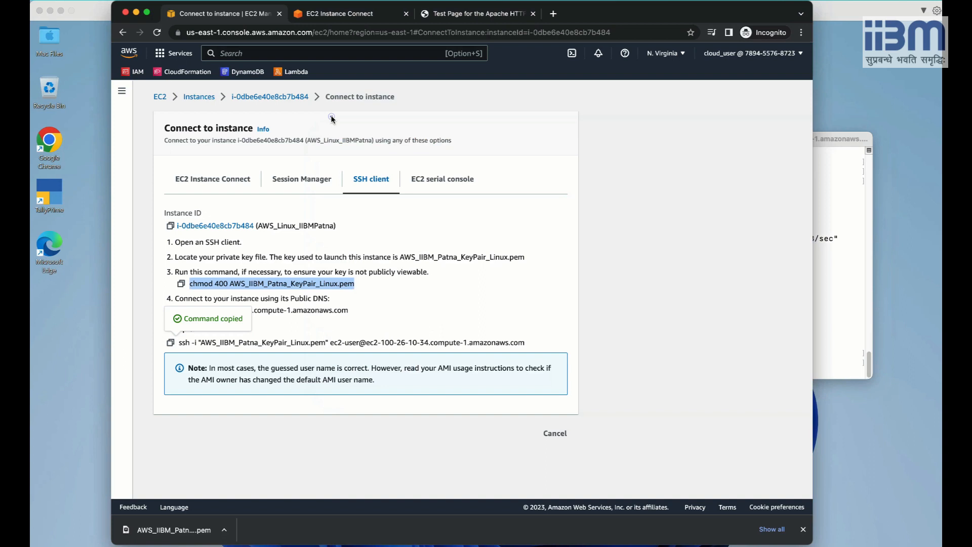
click(194, 97)
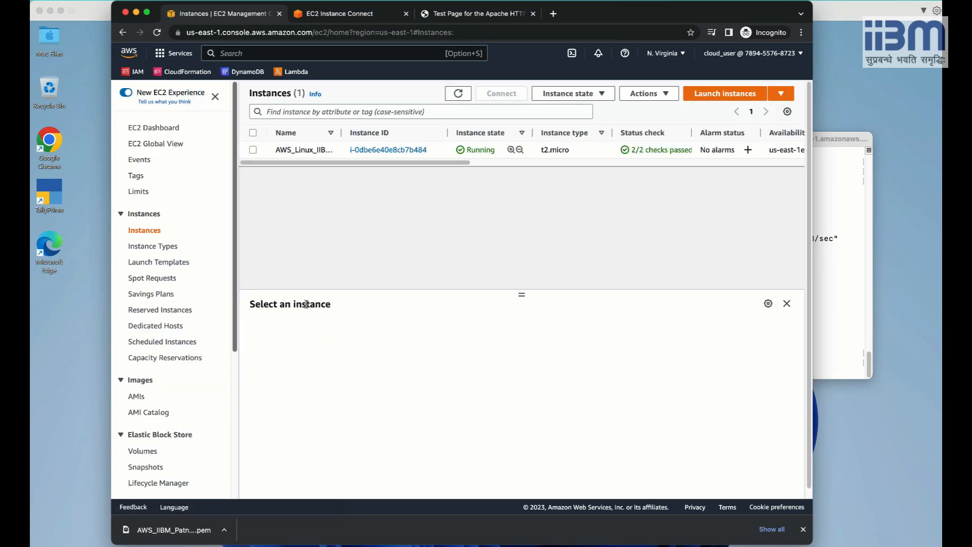
click(253, 150)
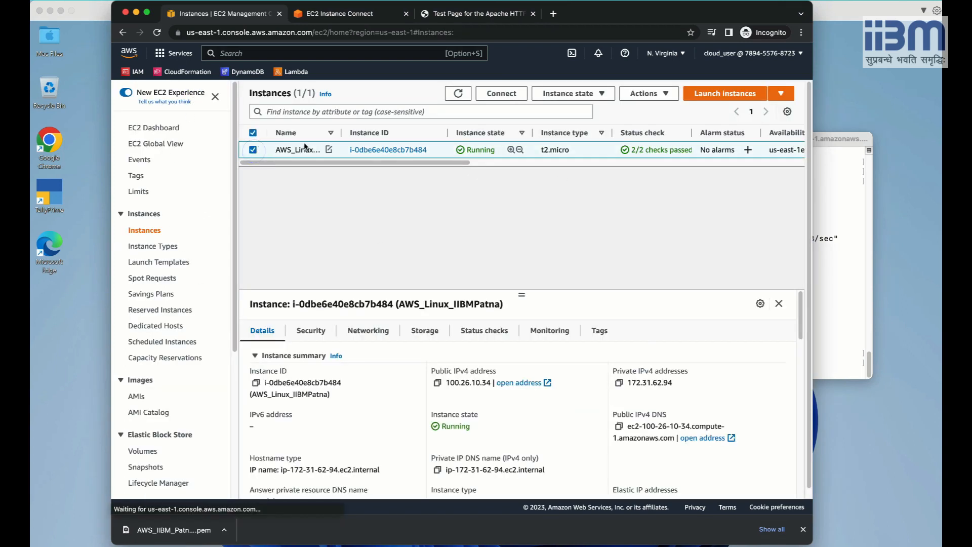
click(311, 332)
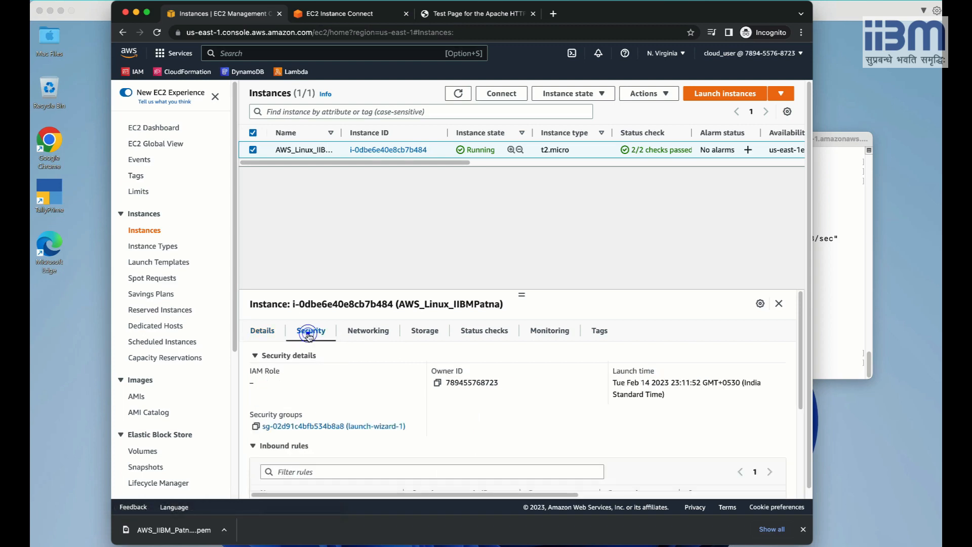
click(299, 427)
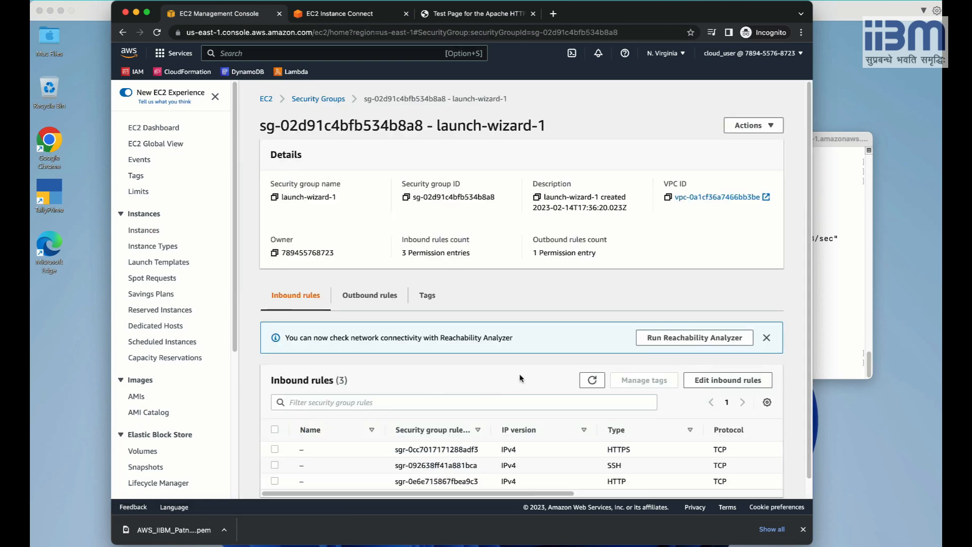
scroll(520, 378, down, 1)
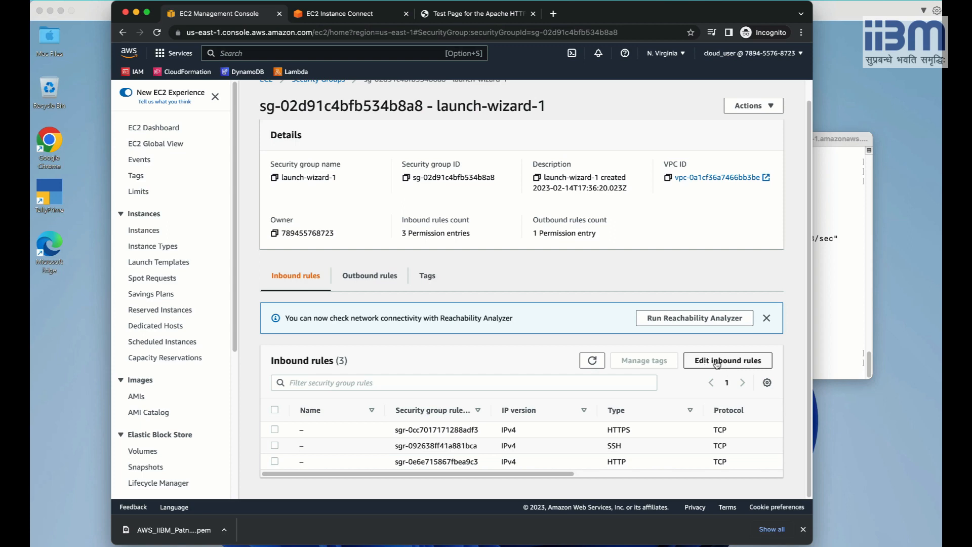
click(717, 362)
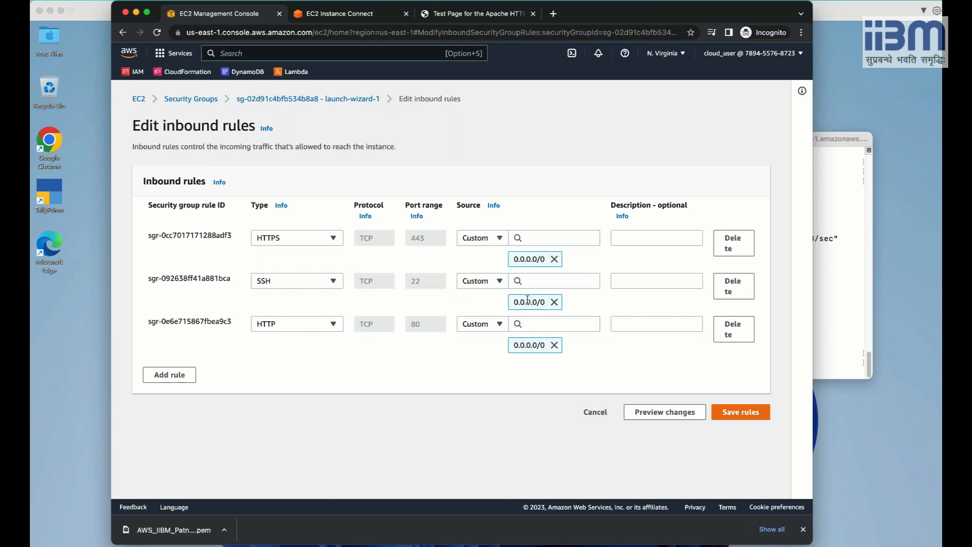
Replace the SSH rule's 0.0.0.0/0 source with My IP and save the rules.
click(553, 302)
click(500, 282)
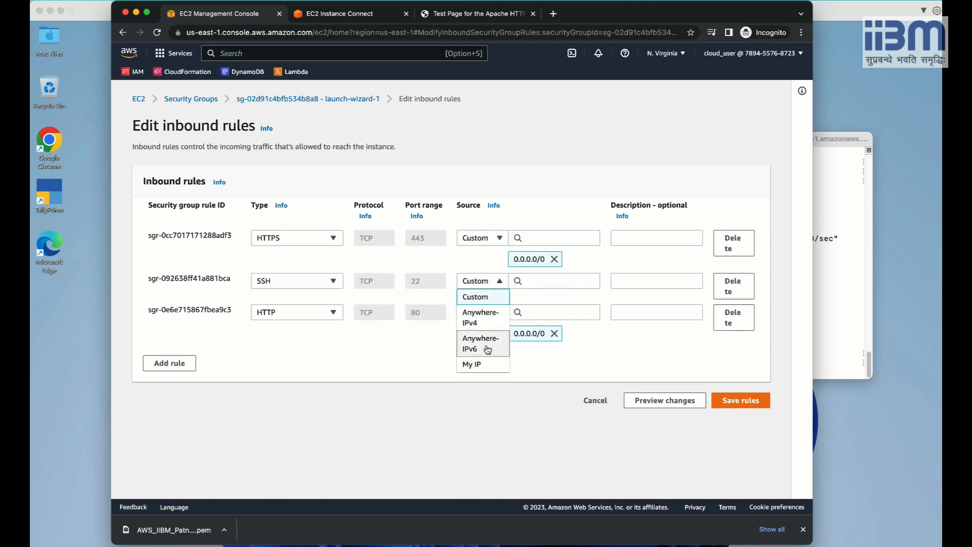
click(486, 365)
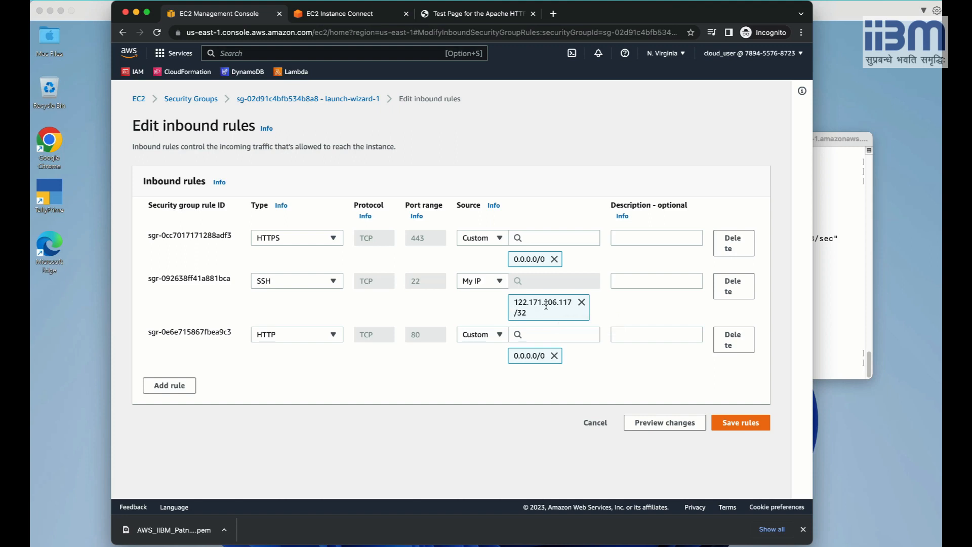
click(735, 423)
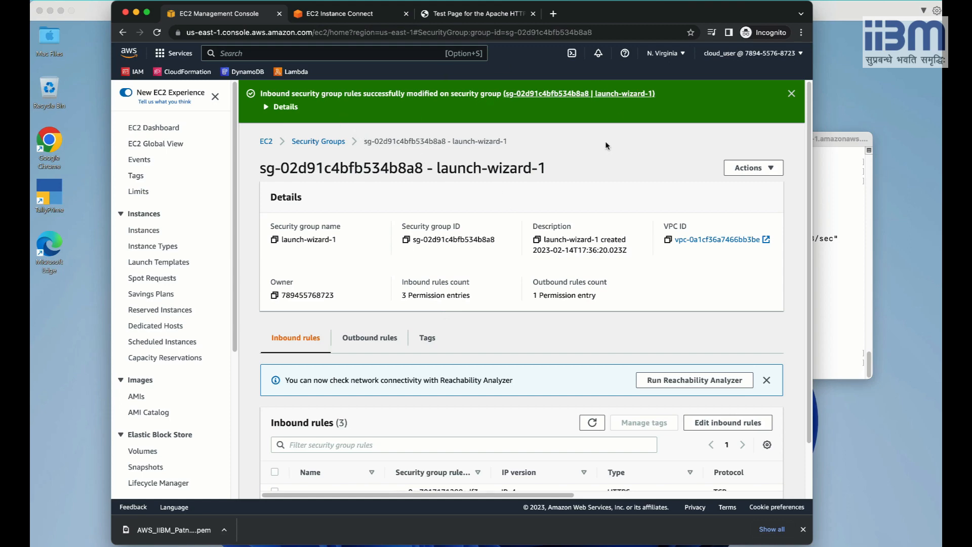
Exit the SSH session and rerun the ssh command to reconnect to the instance.
key(super+Tab)
key(Return)
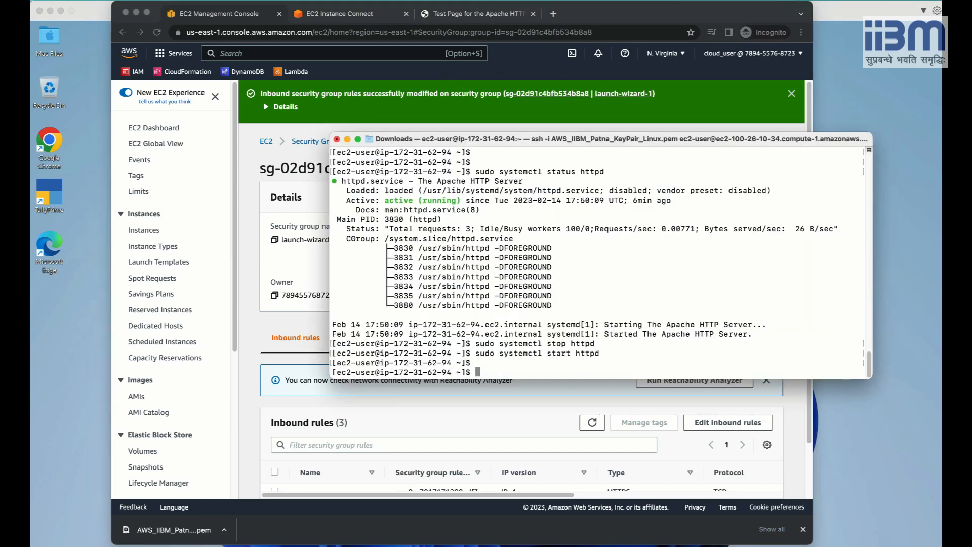
key(Return)
text(e)
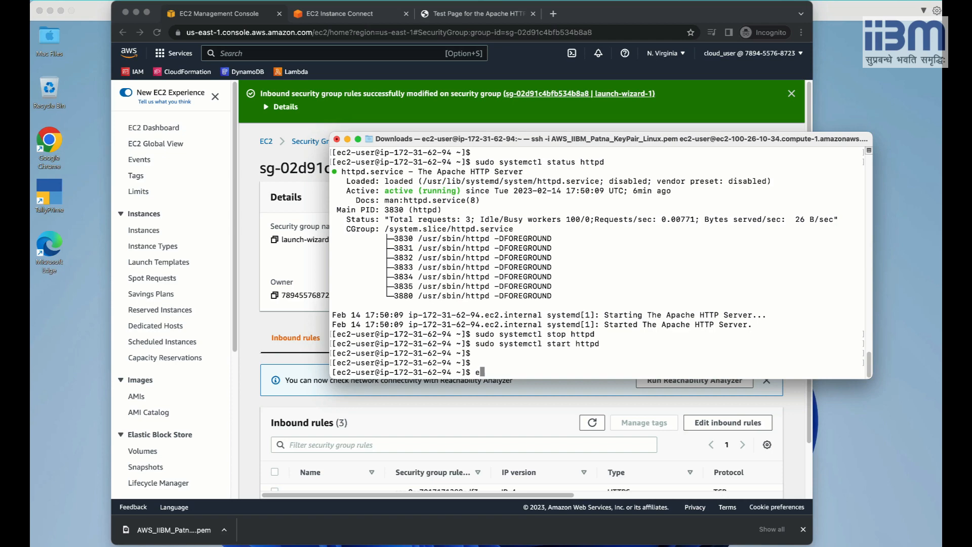
text(xit)
key(Return)
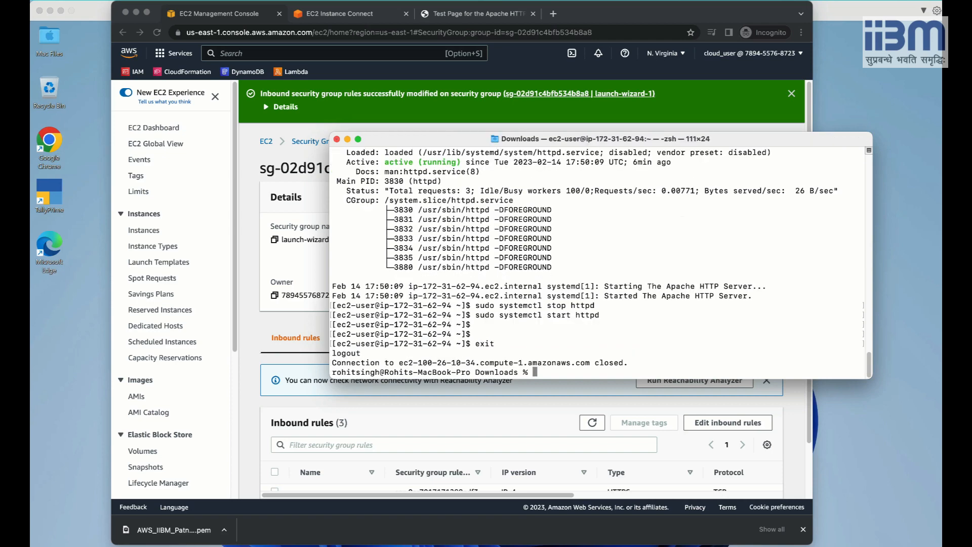
key(Up)
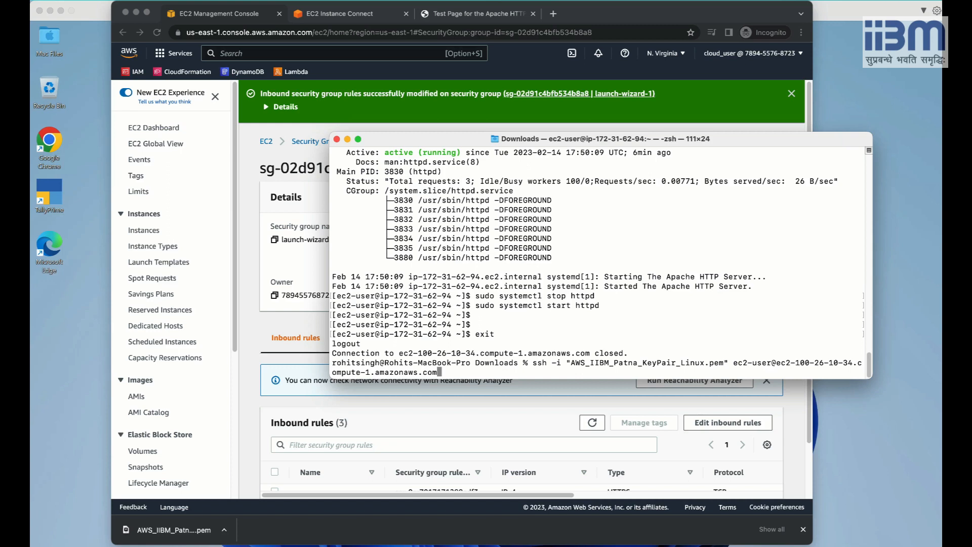
key(Return)
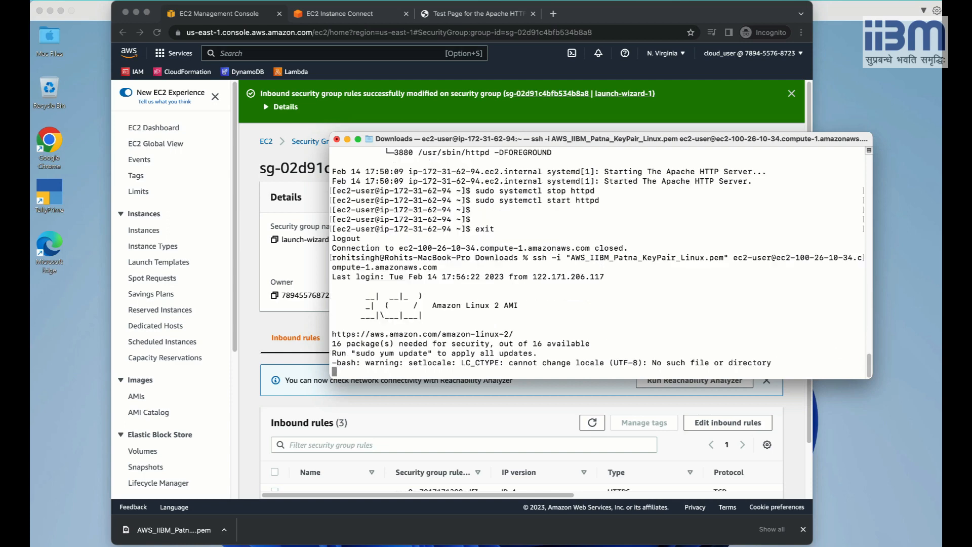
key(Return)
key(Return)
key(Return)
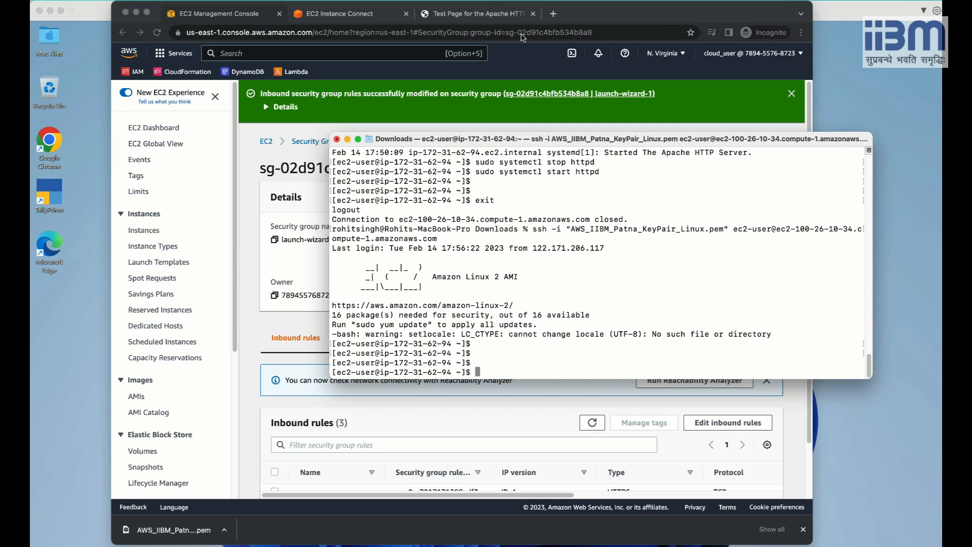
Close the EC2 Instance Connect browser tab and return to the EC2 console tab.
click(361, 16)
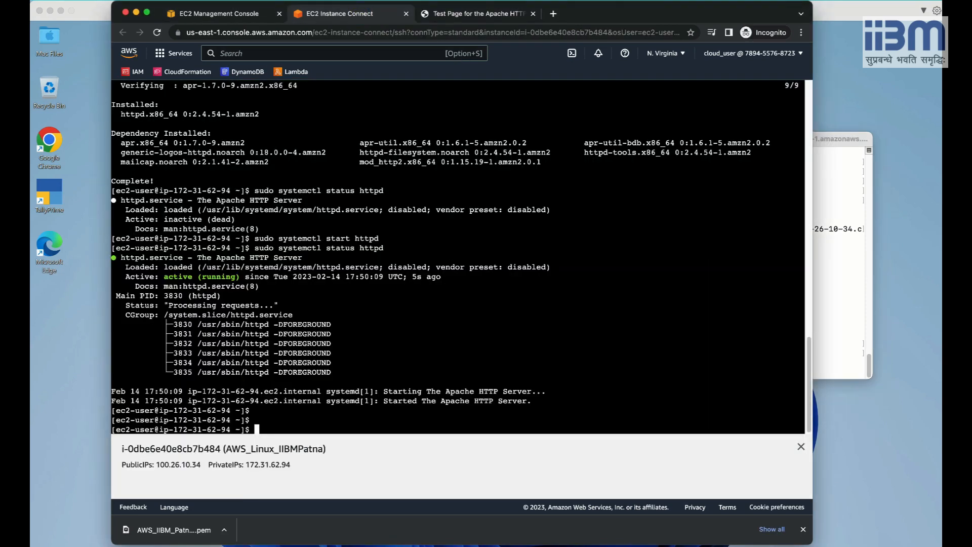
click(340, 365)
click(406, 14)
click(252, 14)
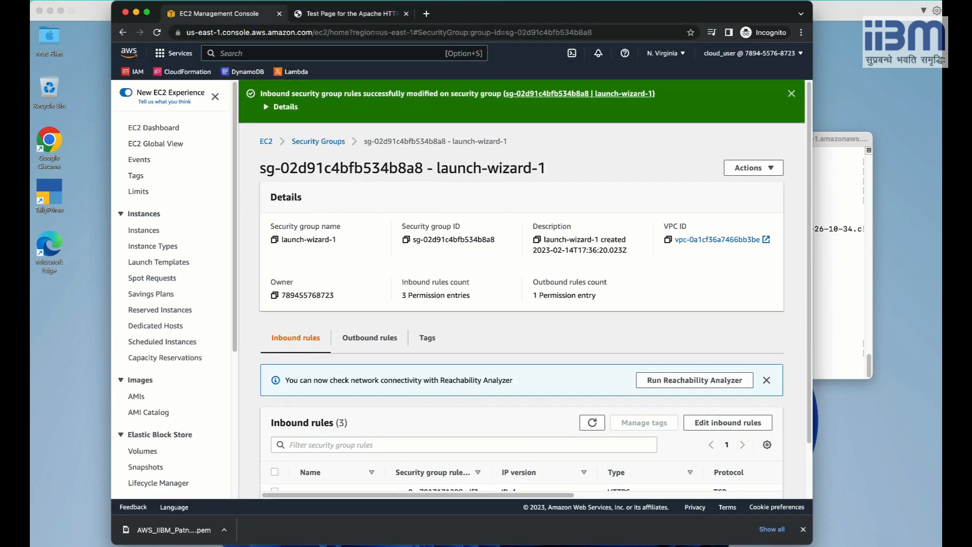
Choose Connect for the instance from the Instances list and pick the EC2 Instance Connect method.
click(143, 229)
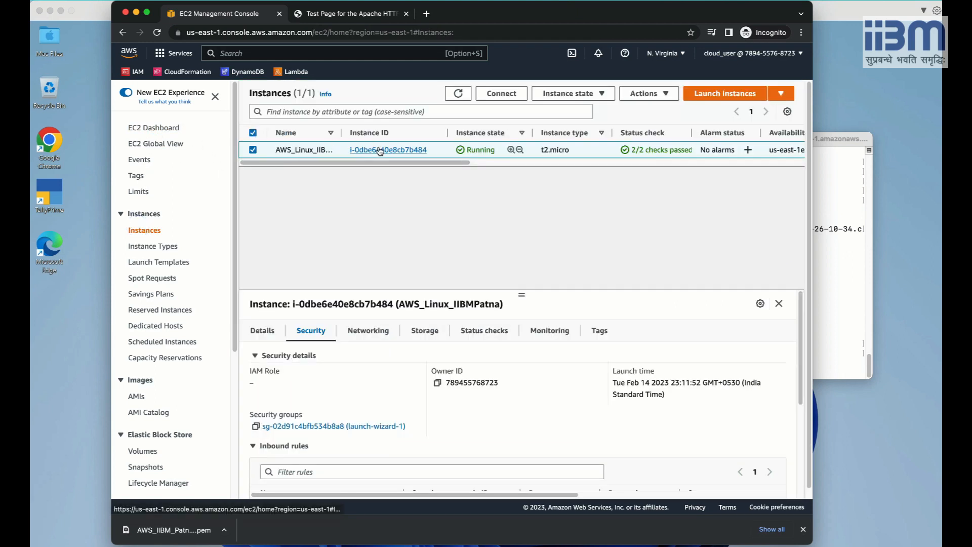
right_click(340, 148)
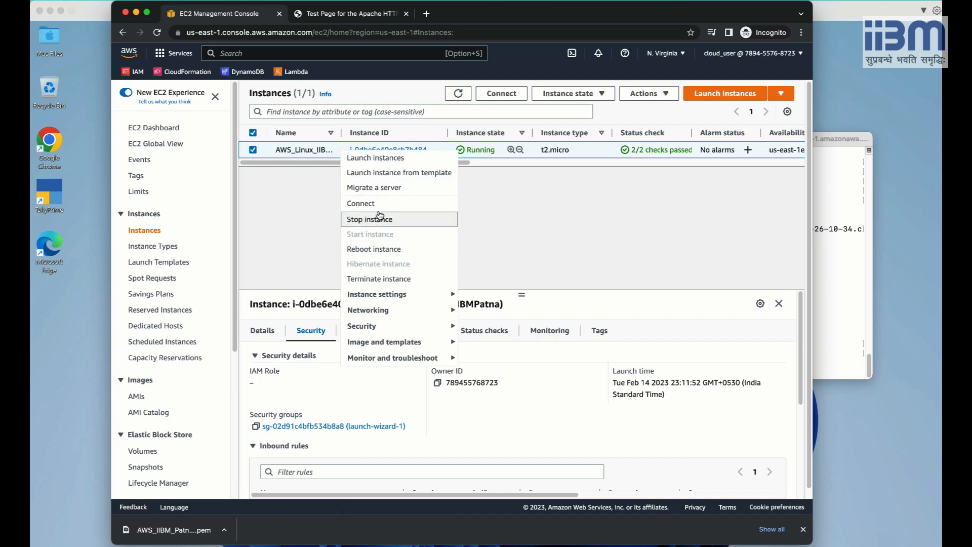
click(381, 206)
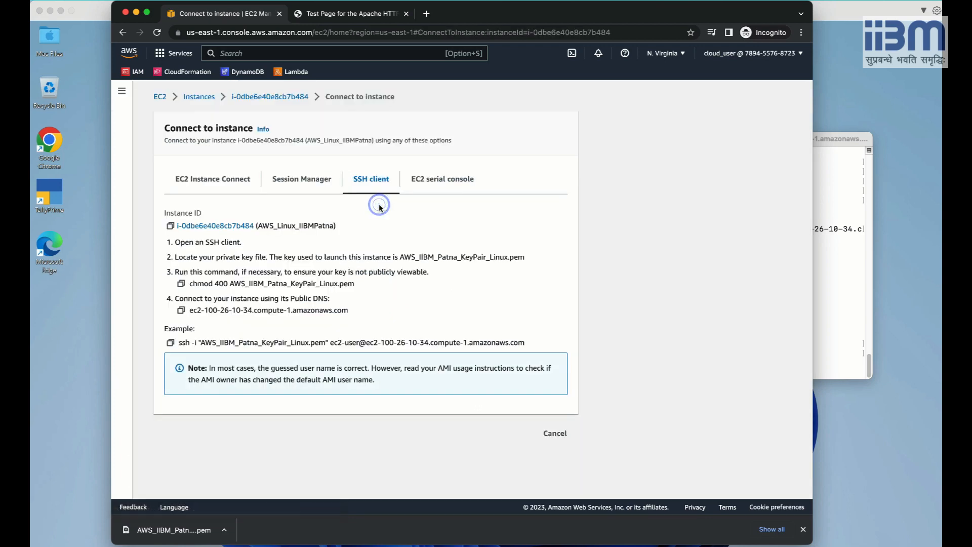
click(215, 185)
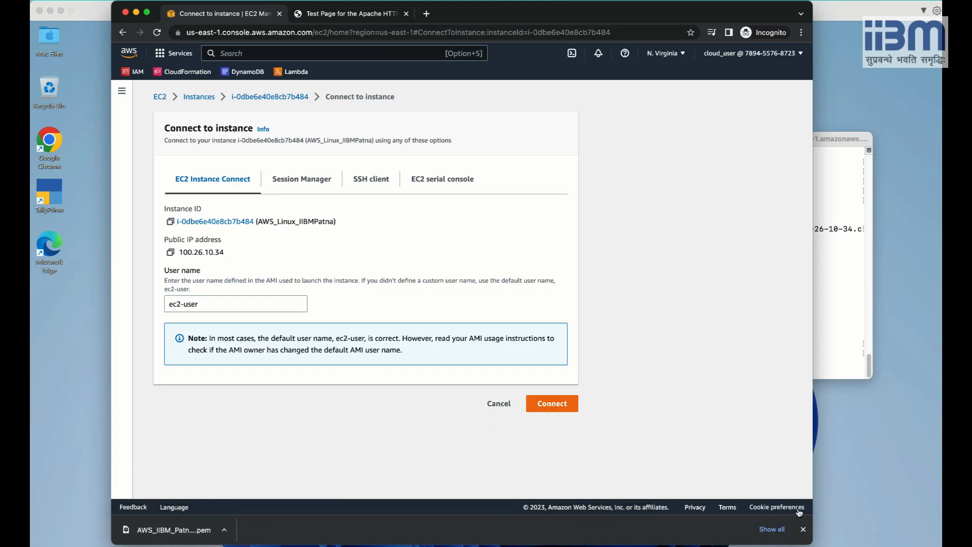
Try the browser-based EC2 Instance Connect, note the 'Failed to connect' error, then return to Connect to instance.
click(803, 529)
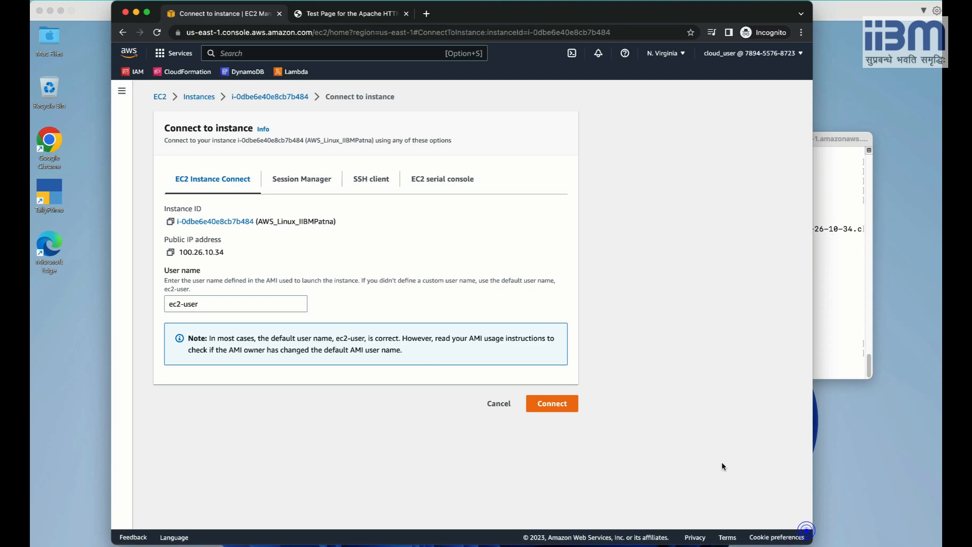
click(559, 405)
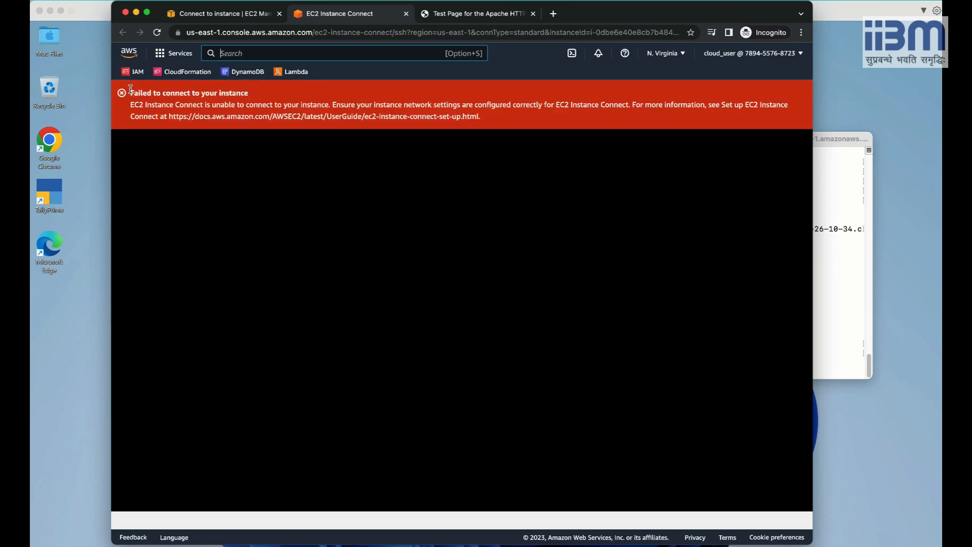
drag(130, 92, 251, 92)
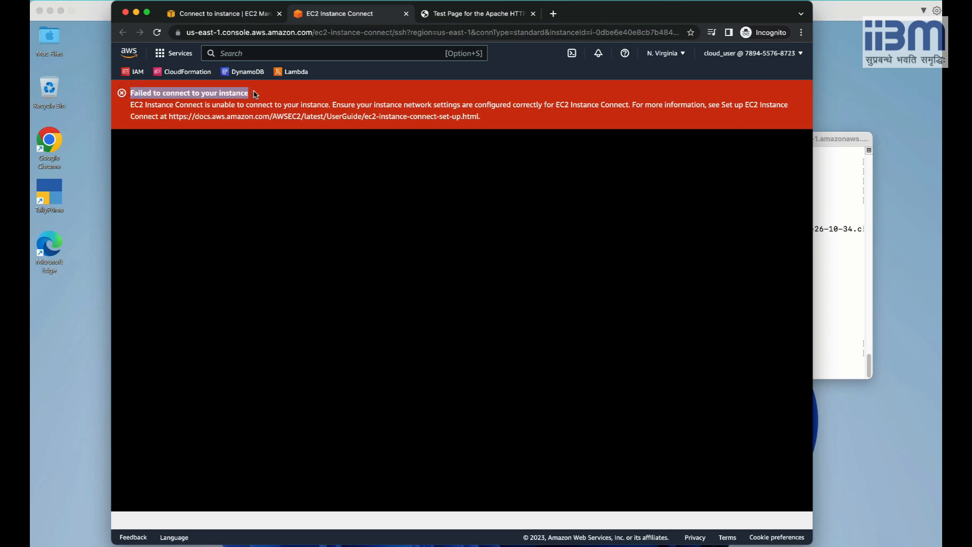
click(230, 14)
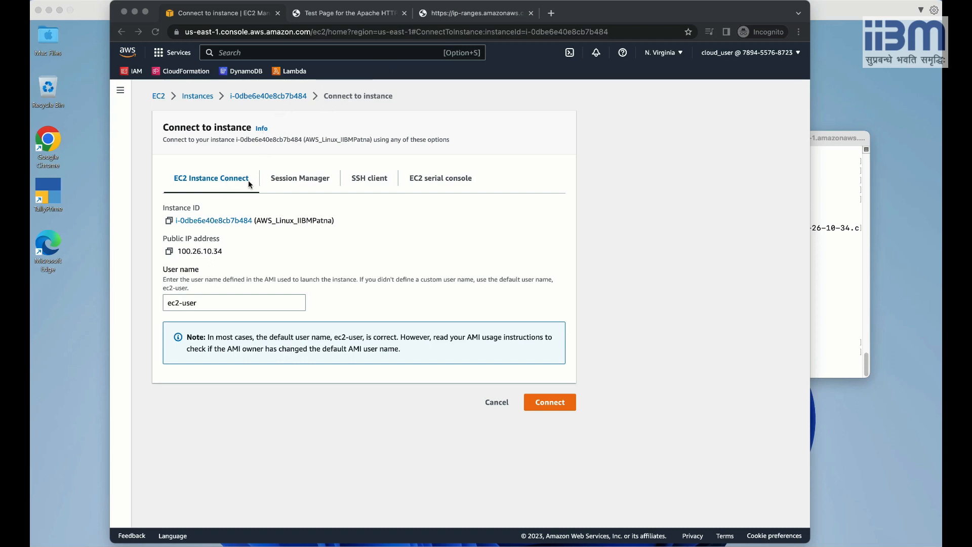
Verify the region is US East (N. Virginia) us-east-1, then switch to the ip-ranges.json tab.
click(665, 56)
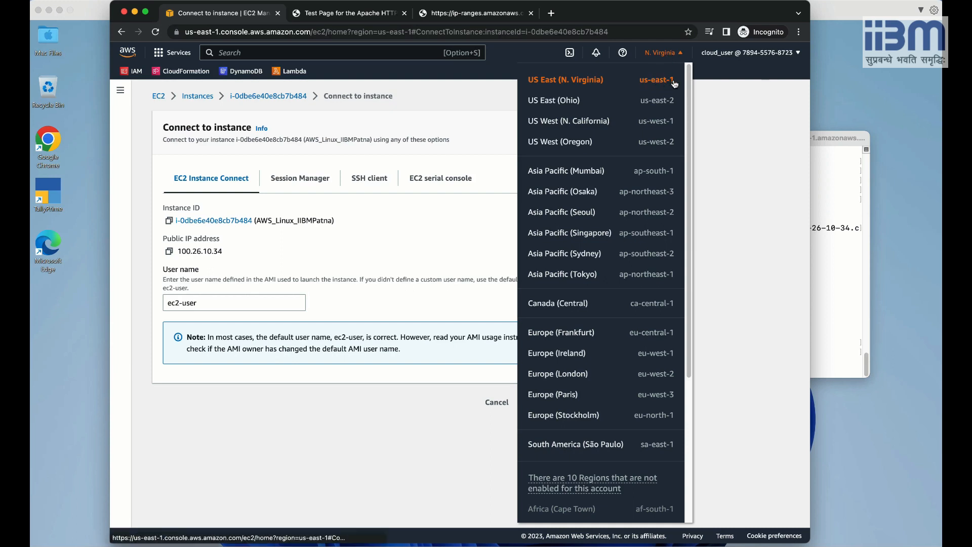
click(678, 52)
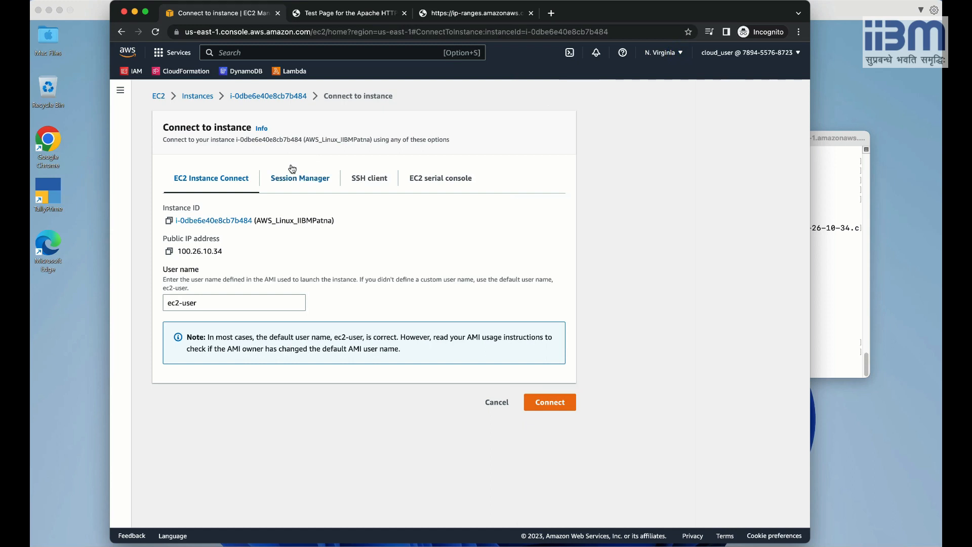
click(470, 14)
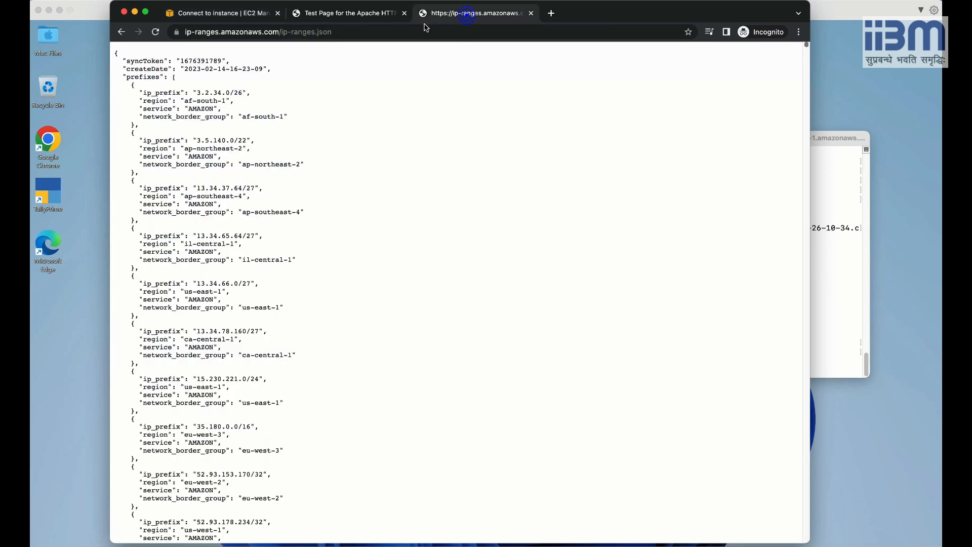
Search the ip-ranges.json page for 'EC2_Ins' using Find.
click(240, 32)
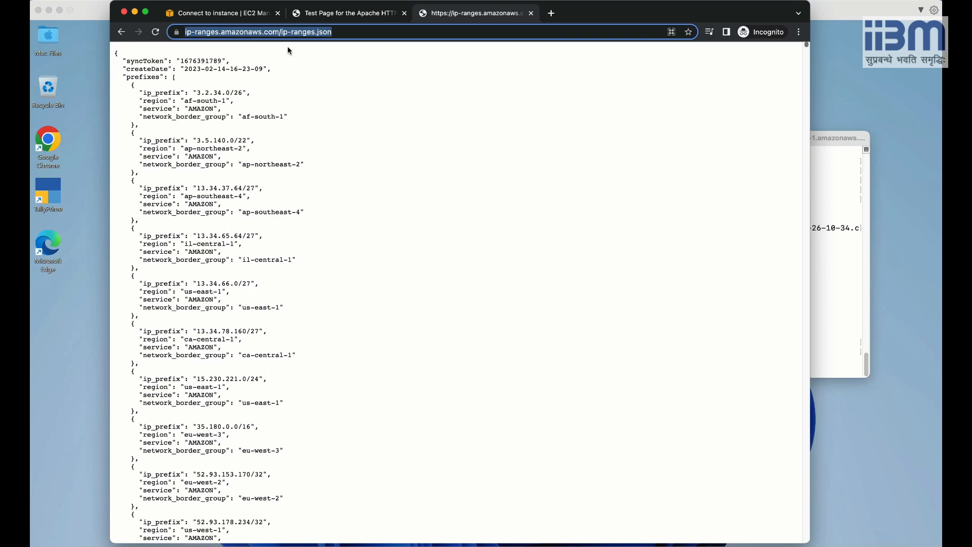
click(380, 178)
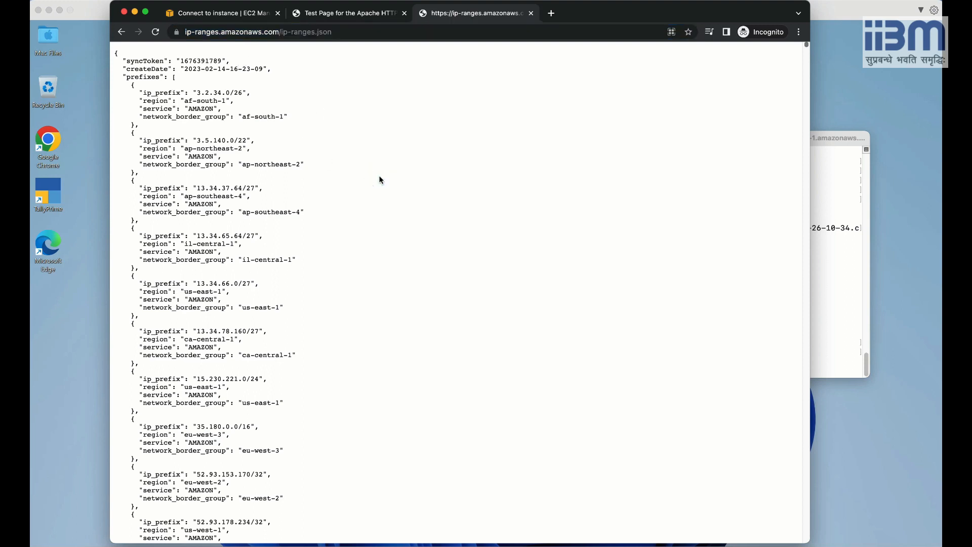
key(super+f)
text(EC2)
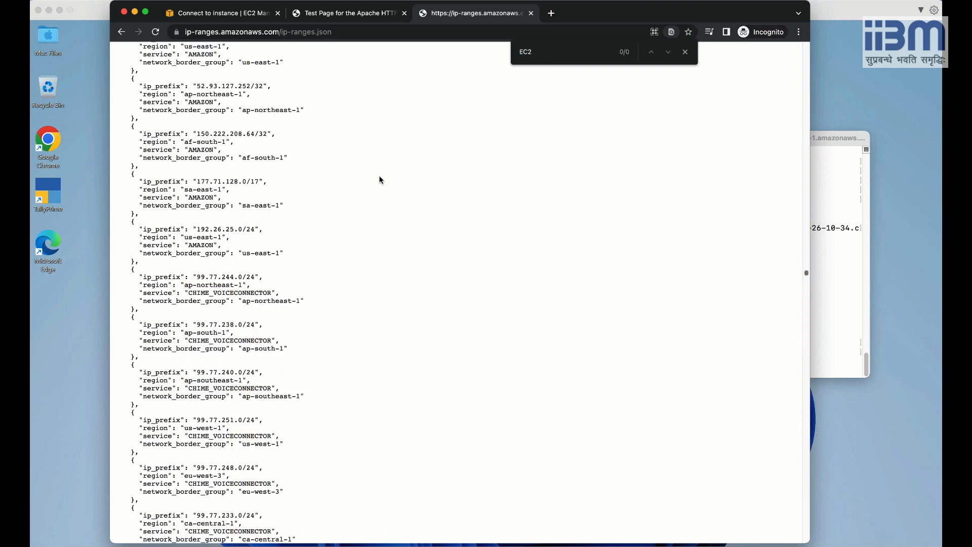
text( Instance)
key(BackSpace)
key(BackSpace)
key(BackSpace)
key(BackSpace)
key(BackSpace)
key(BackSpace)
key(BackSpace)
text(_Ins)
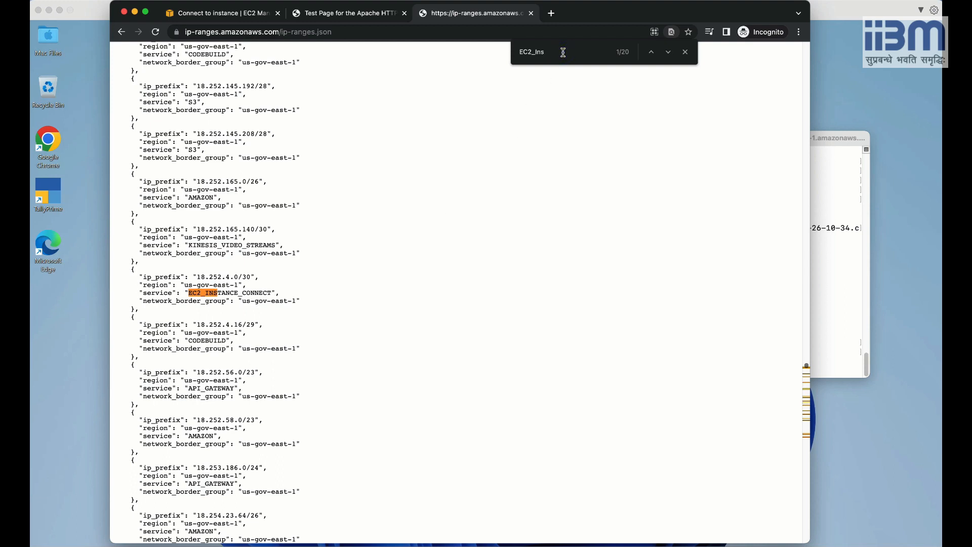
Step through EC2_INSTANCE_CONNECT matches to the us-east-1 entry and select prefix 18.206.107.24/29.
key(Return)
key(Return)
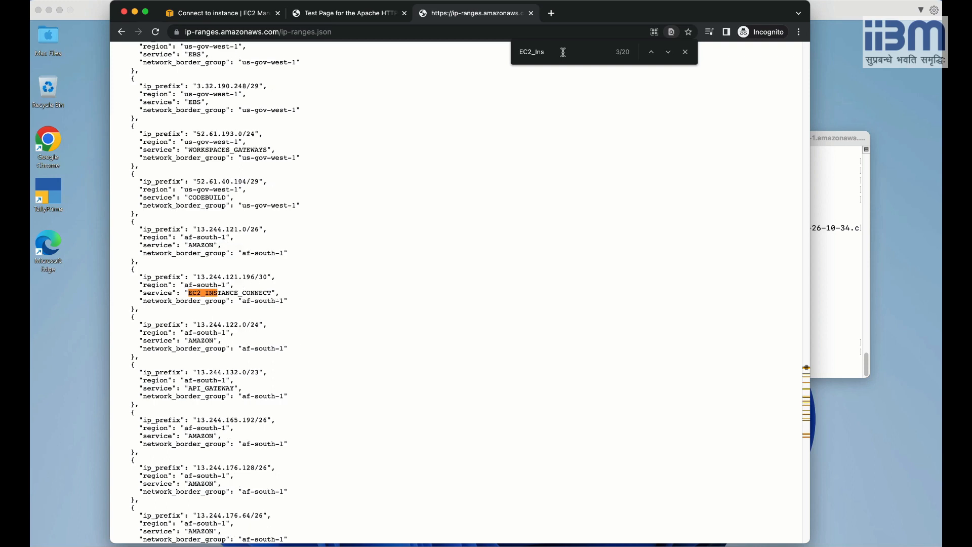
key(Return)
key(Return)
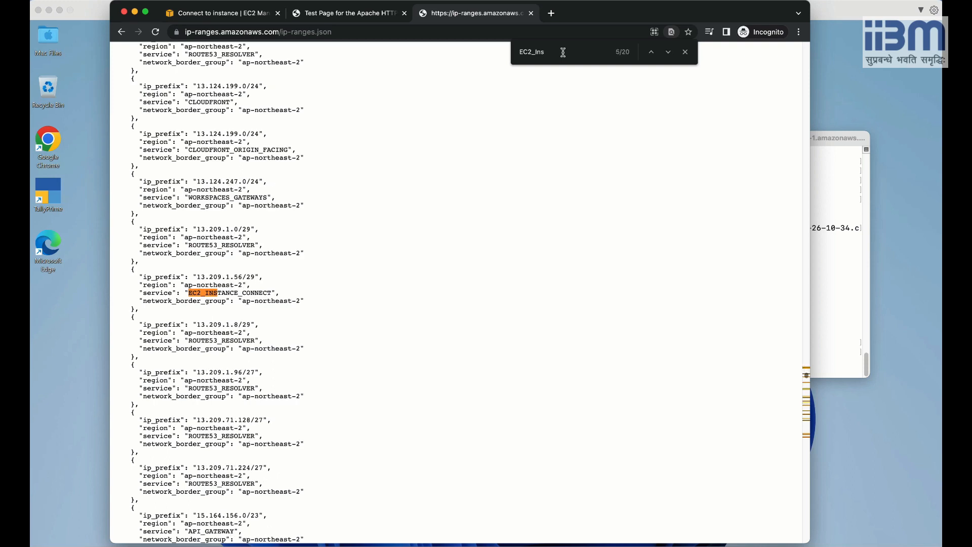
key(Return)
key(Return)
key(Return)
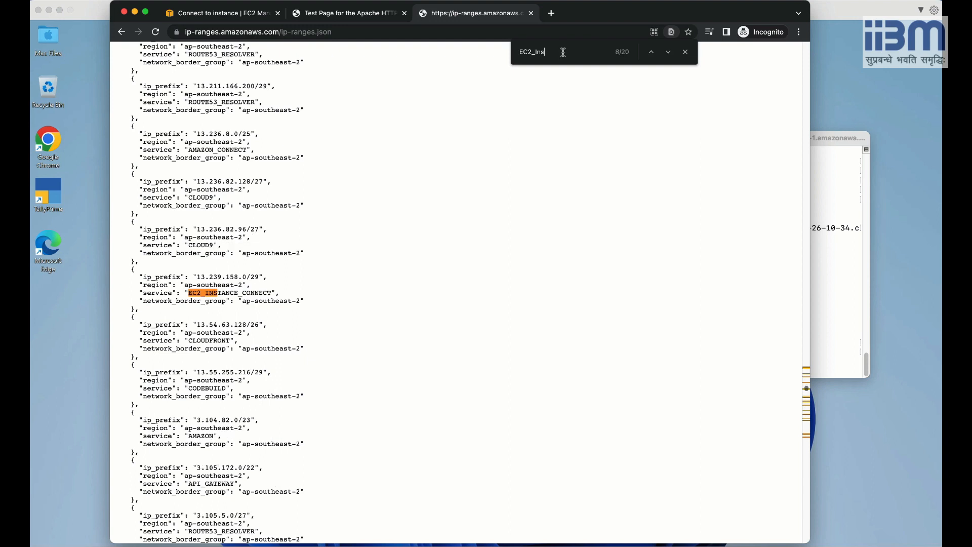
key(Return)
key(Return)
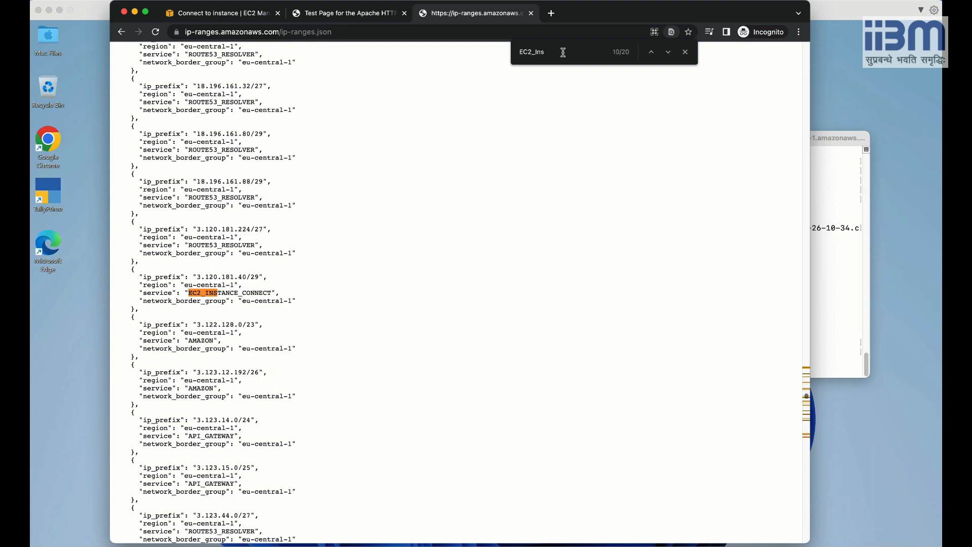
key(Return)
key(Return)
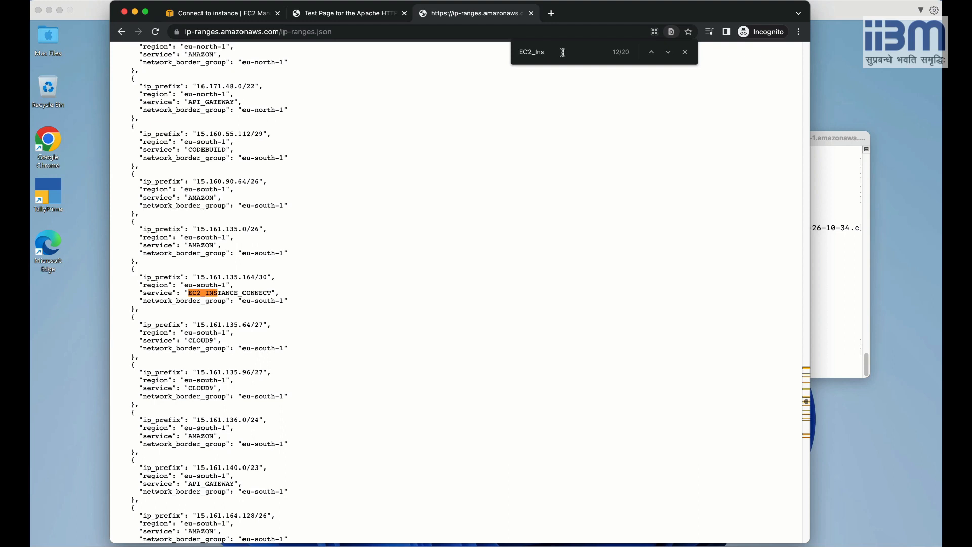
key(Return)
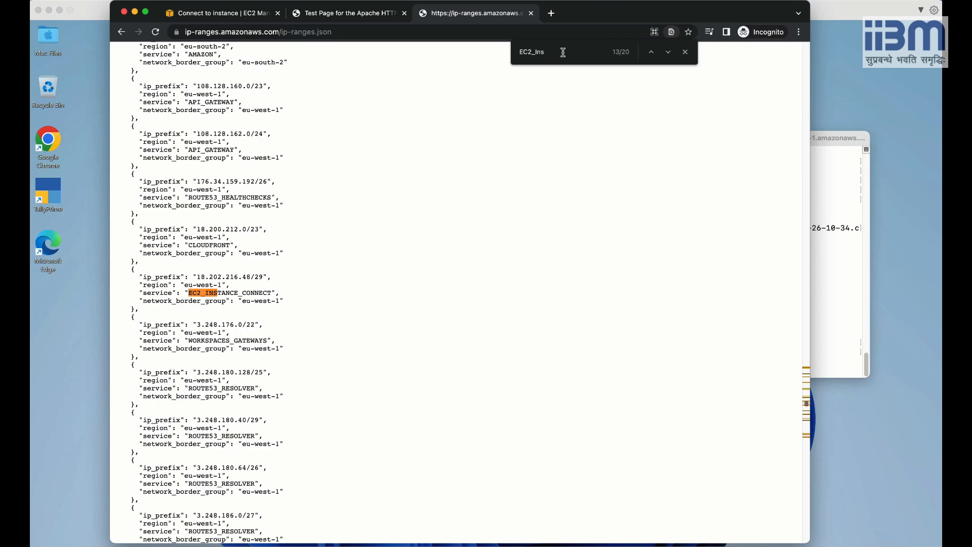
key(Return)
key(Return)
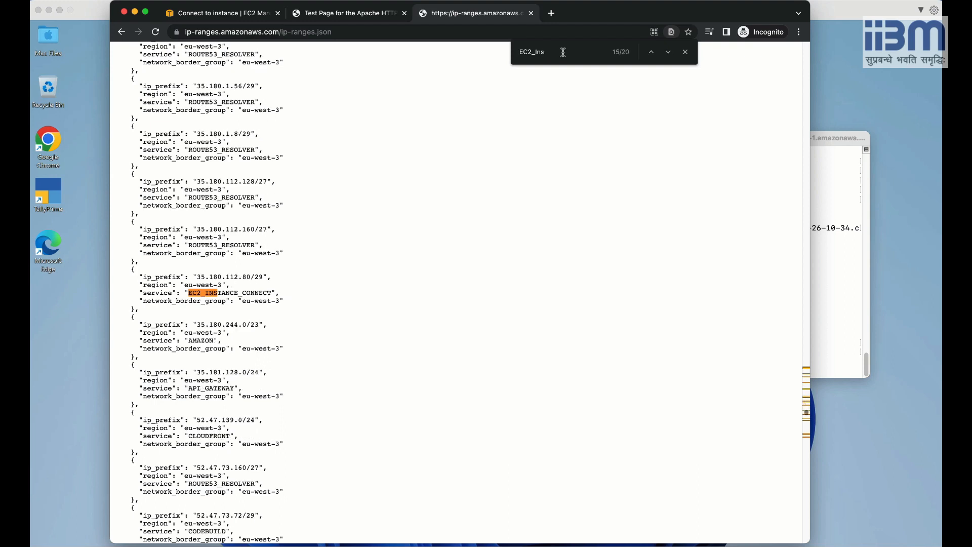
key(Return)
key(Return)
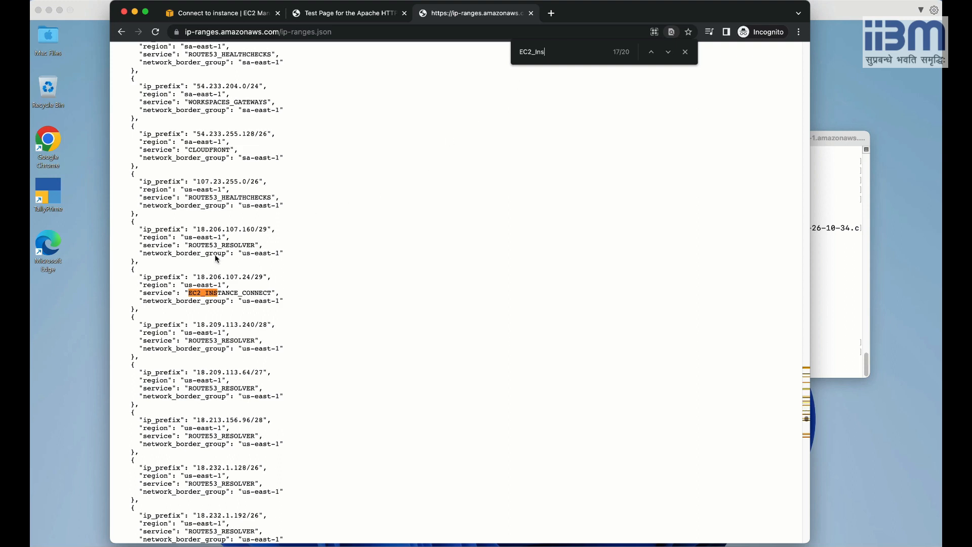
click(197, 293)
drag(196, 277, 261, 282)
key(super+c)
Return to the EC2 tab and reopen launch-wizard-1's inbound rules editor via the instance's Security details.
click(236, 15)
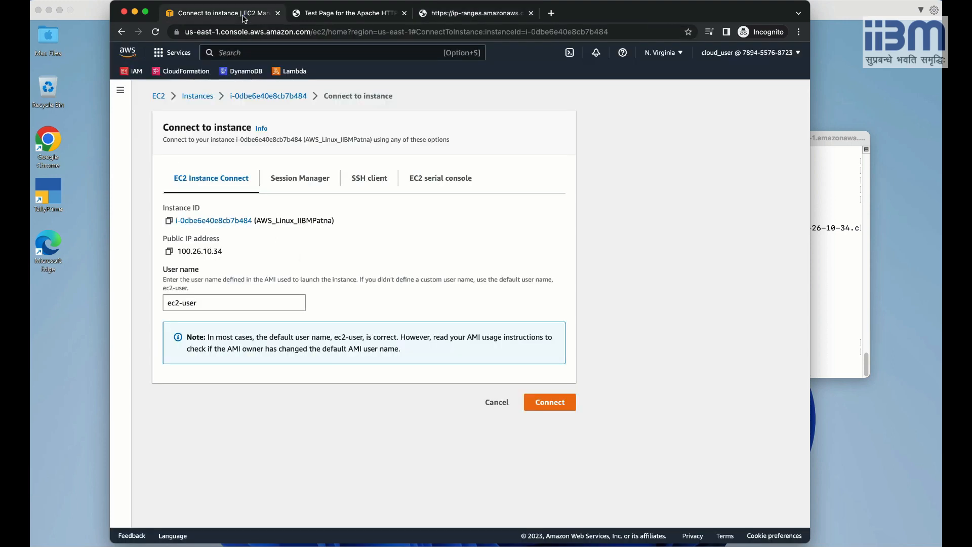
click(206, 96)
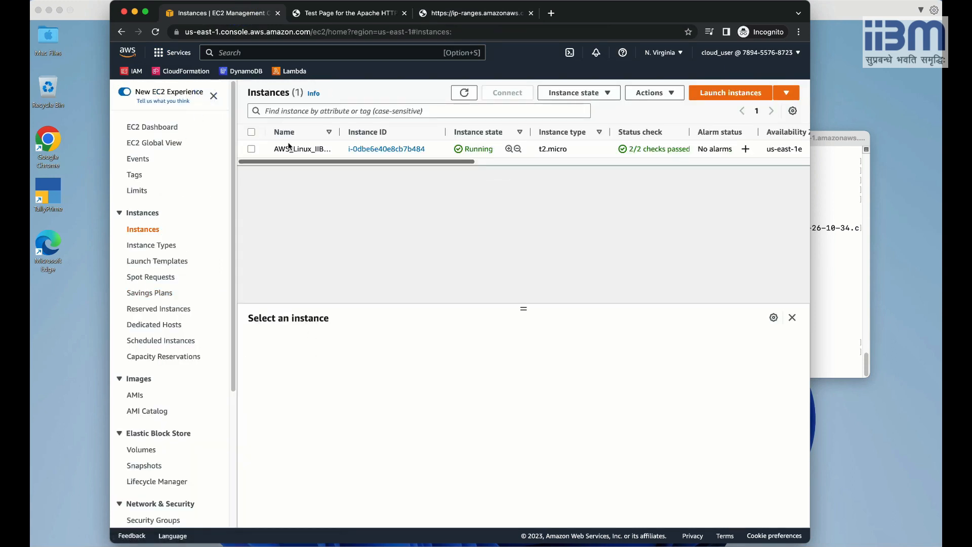
click(251, 148)
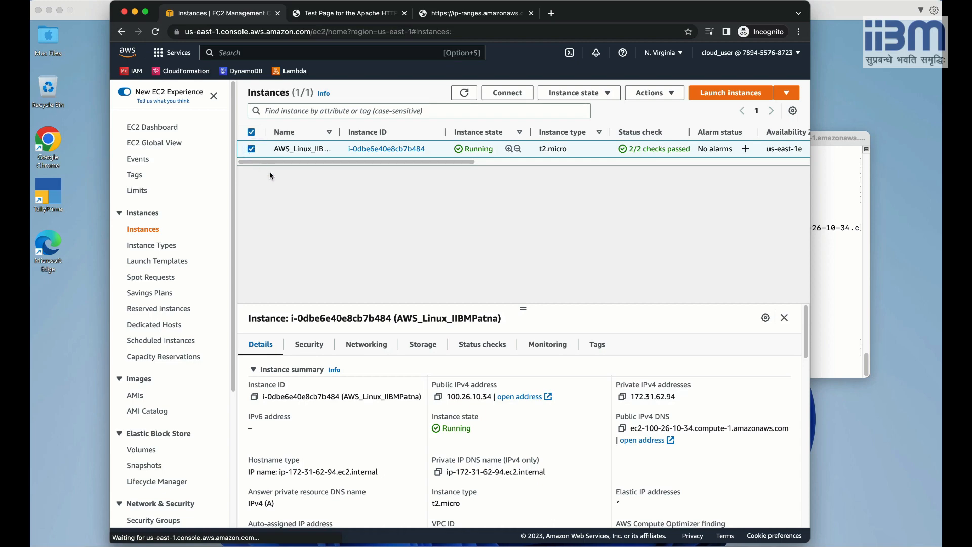
click(309, 346)
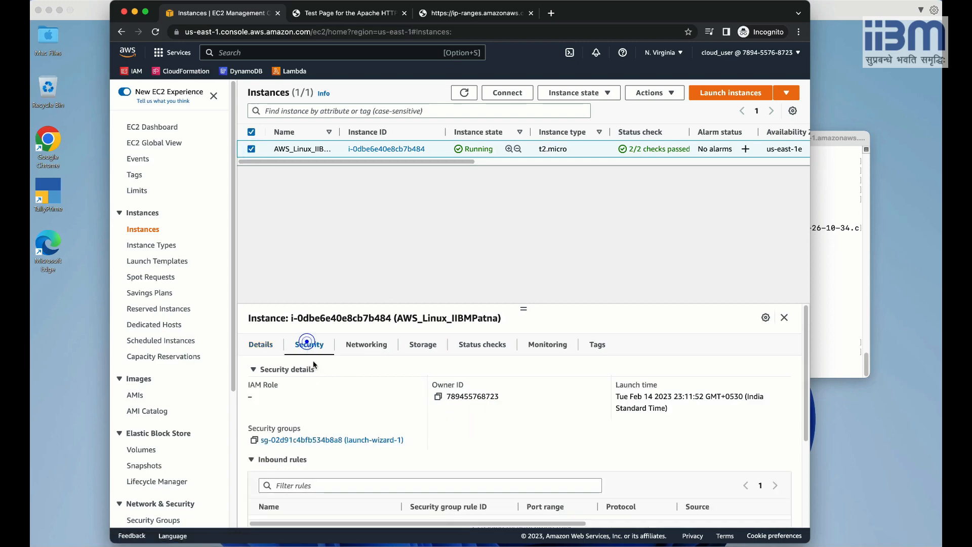
click(333, 440)
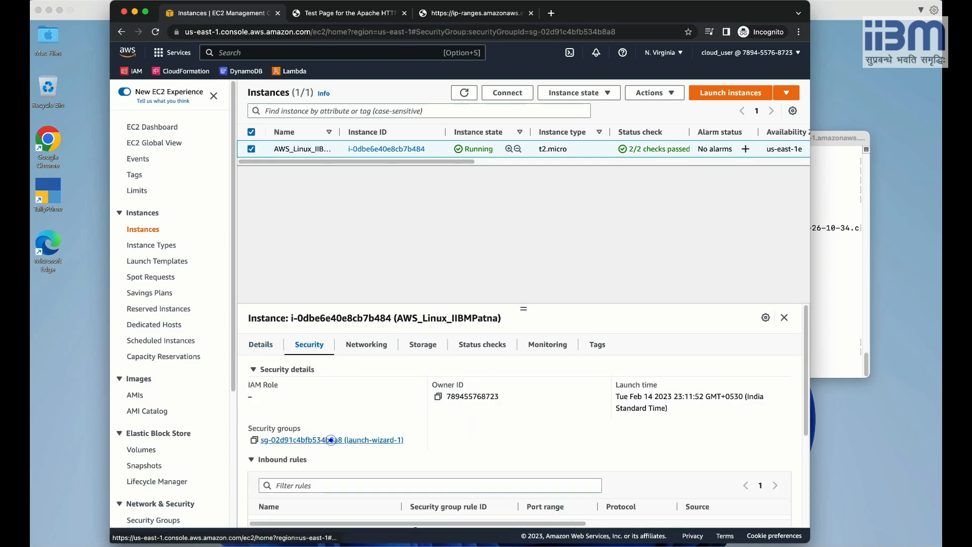
click(714, 422)
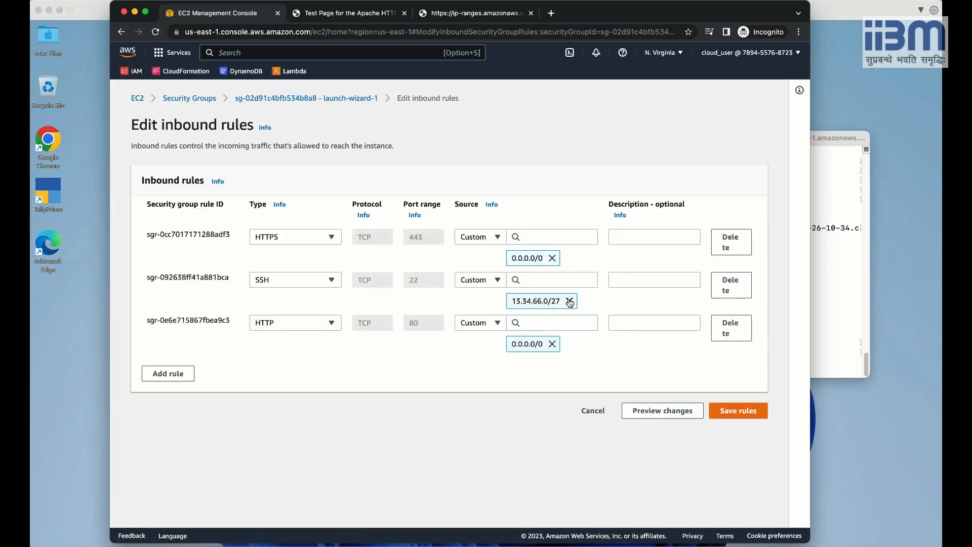
Replace the SSH rule source 13.34.66.0/27 with 18.206.107.24/29 in launch-wizard-1 and save the rules.
click(569, 301)
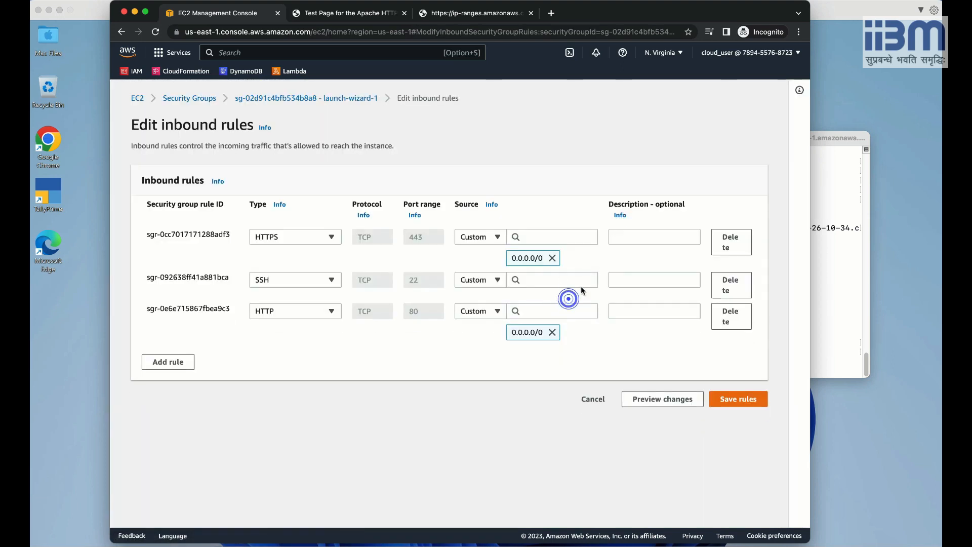
click(550, 281)
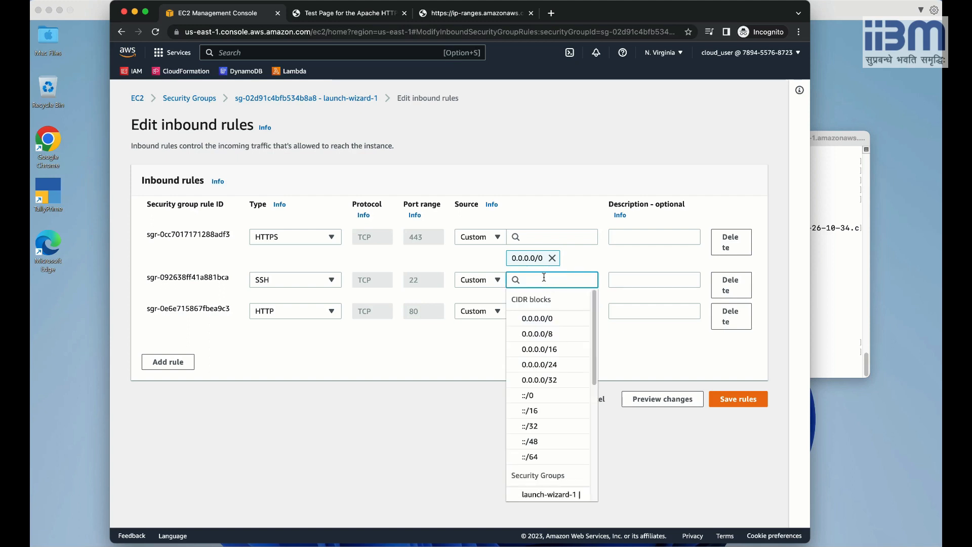
key(super+v)
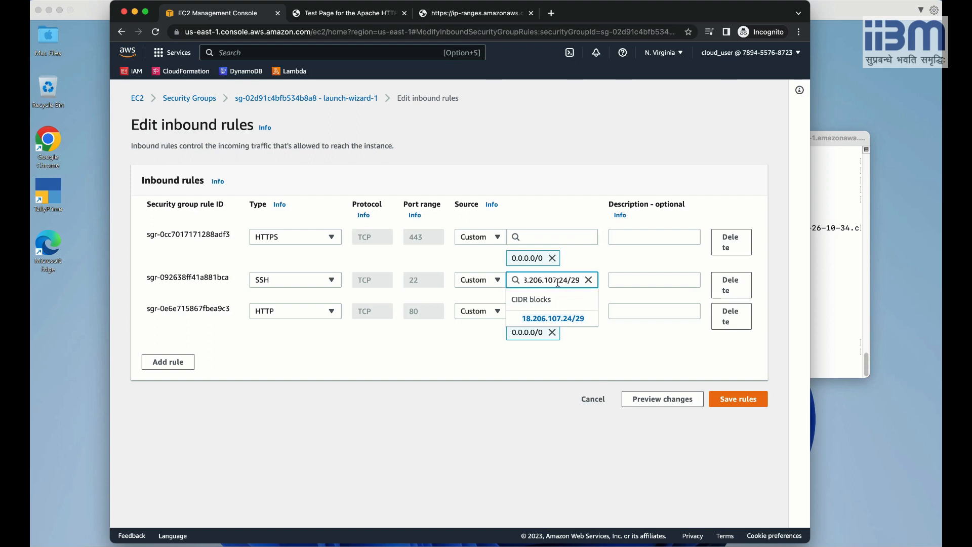
click(565, 318)
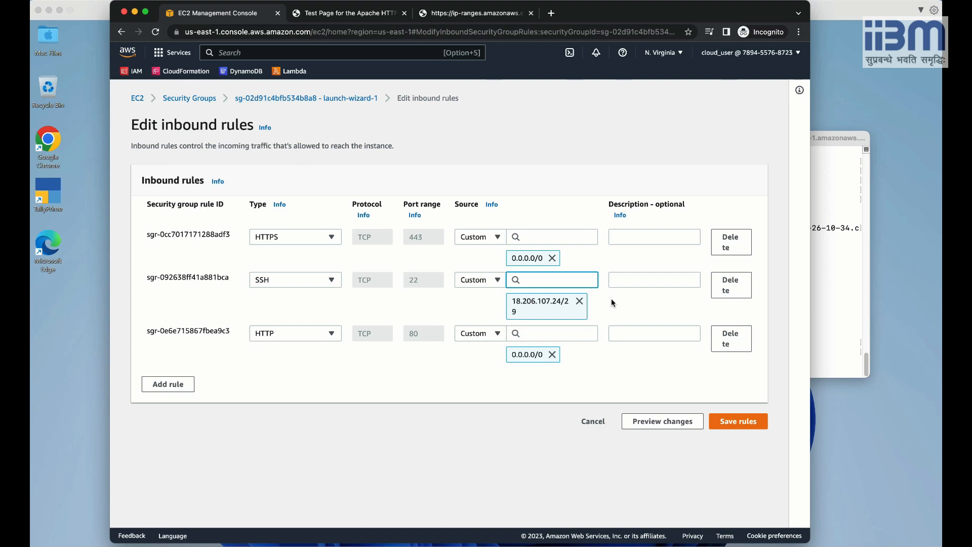
click(740, 420)
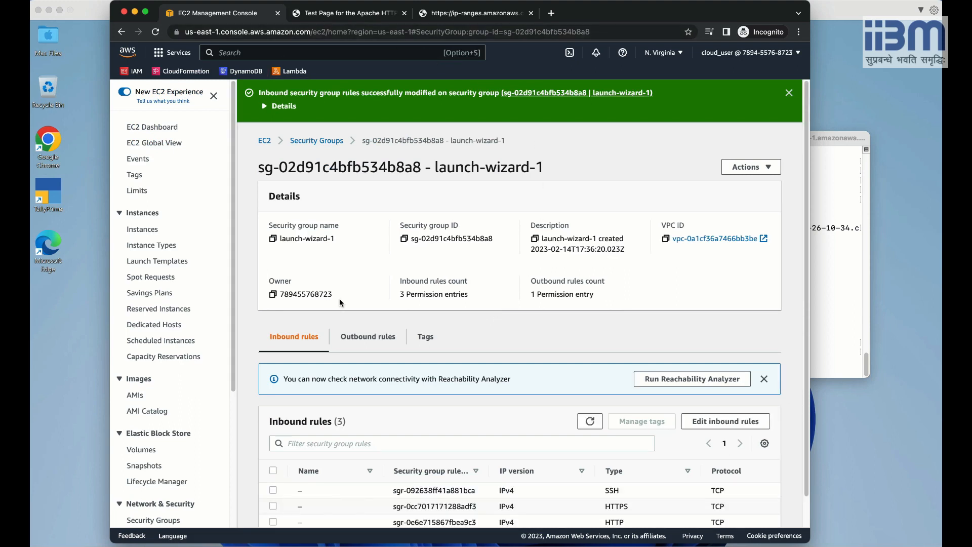
Connect to AWS_Linux_IIBMPatna through EC2 Instance Connect from the Instances list.
click(144, 228)
right_click(304, 150)
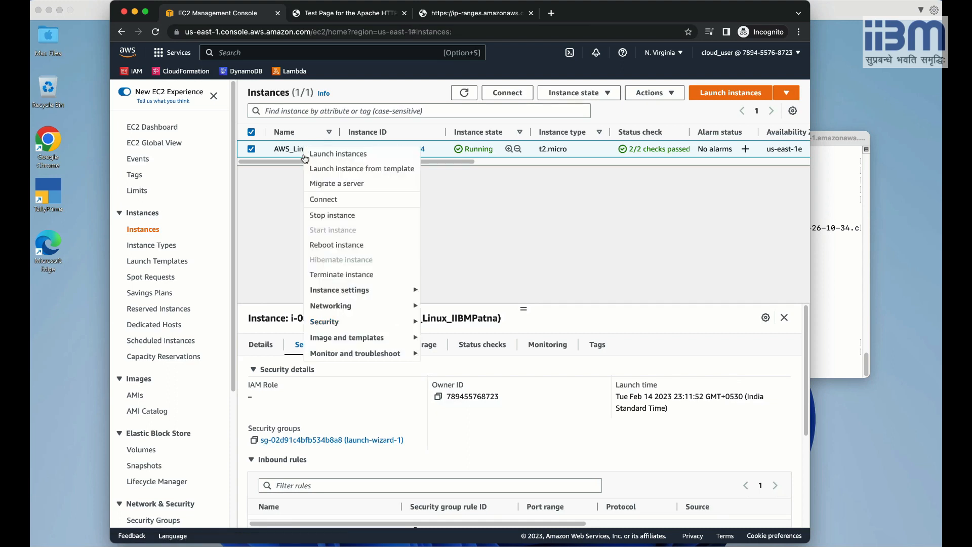
click(336, 202)
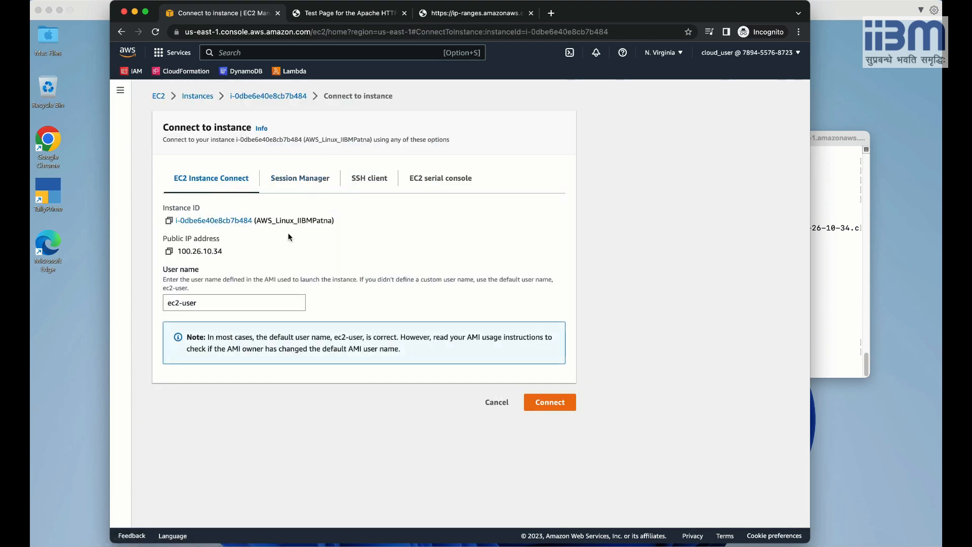
click(543, 401)
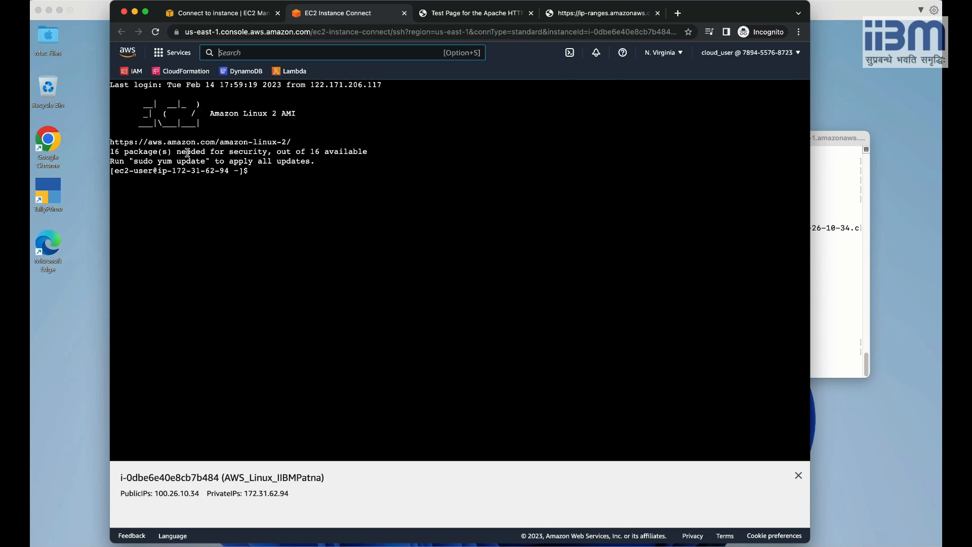
Check that the ec2-user shell returns fresh prompts, then begin entering a sudo command.
click(289, 178)
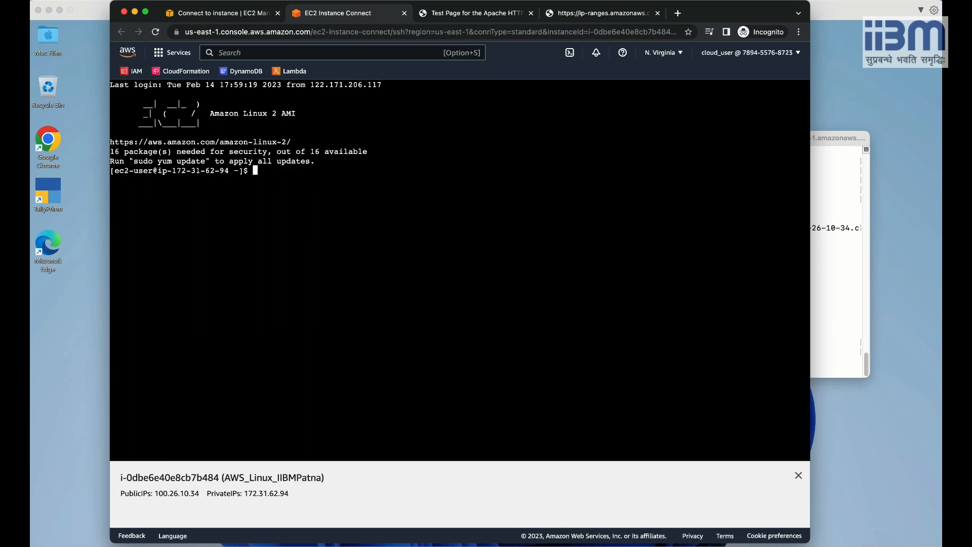
key(Return)
key(Return)
key(Return)
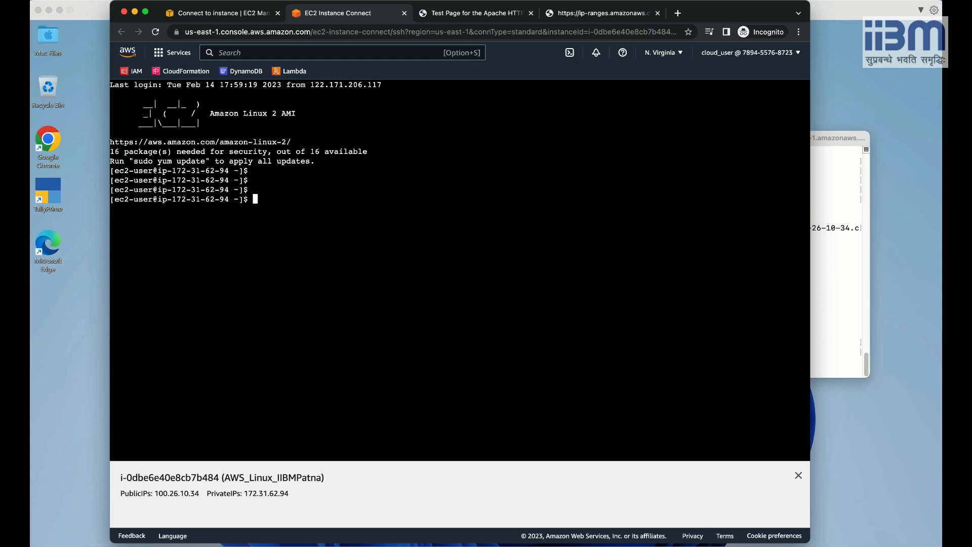
key(Return)
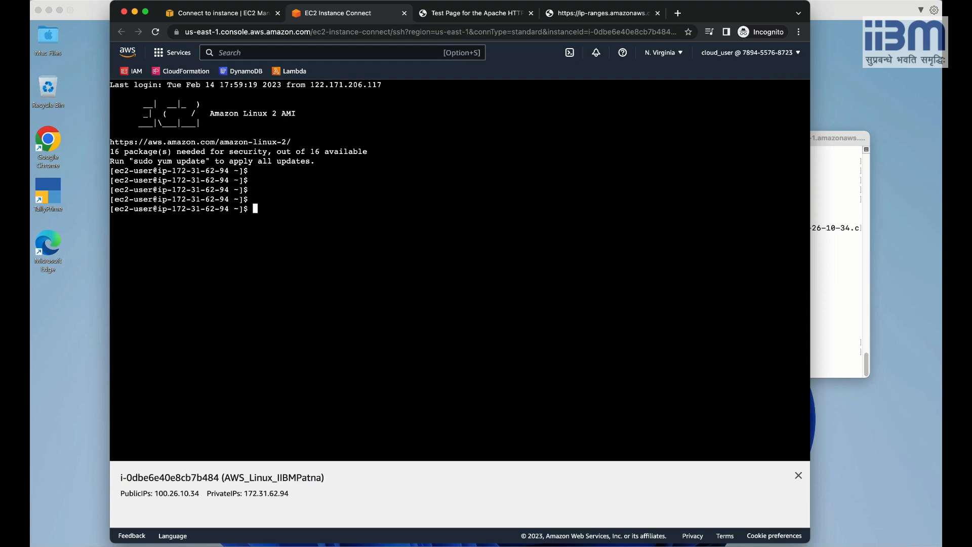
text(sudo)
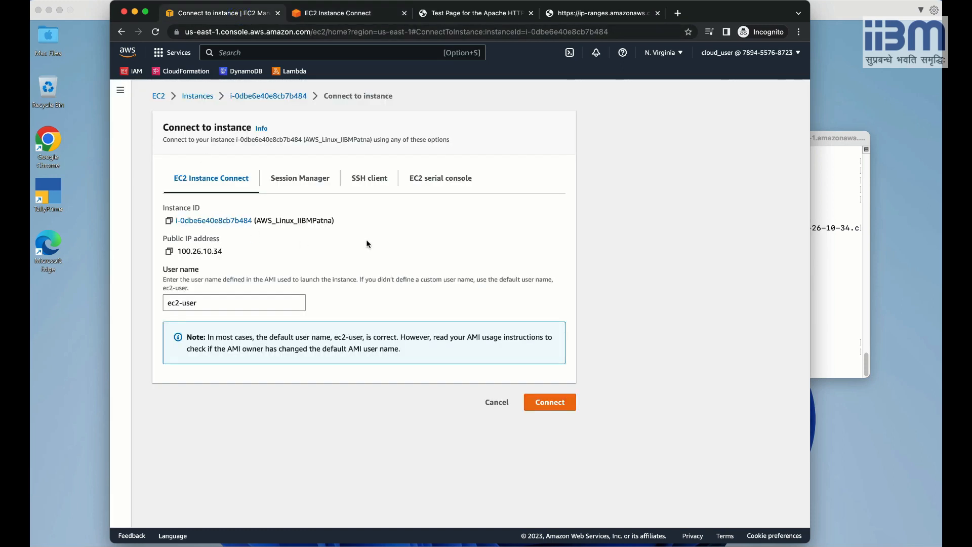
Open the launch-wizard-1 security group from AWS_Linux_IIBMPatna's Security details to review its SSH, HTTPS and HTTP rules.
click(197, 96)
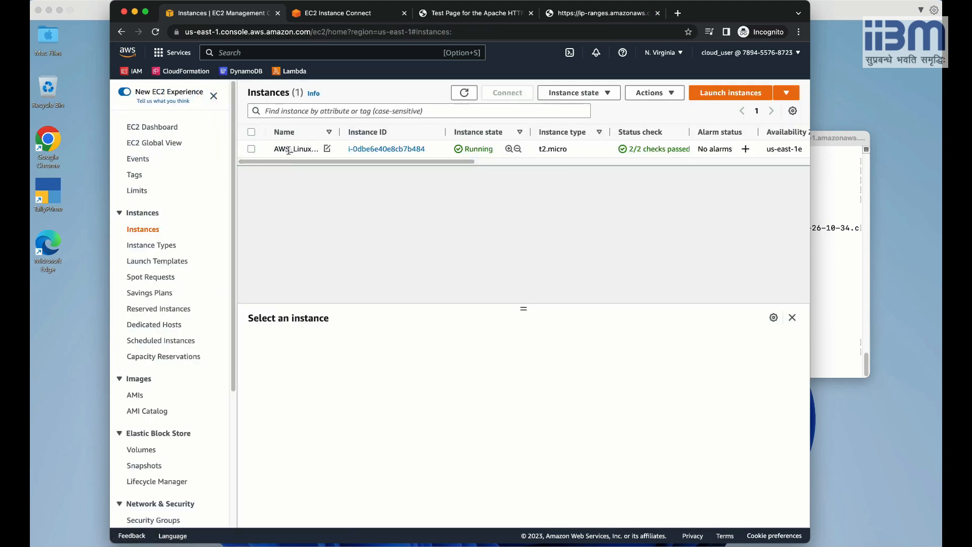
click(301, 149)
click(307, 345)
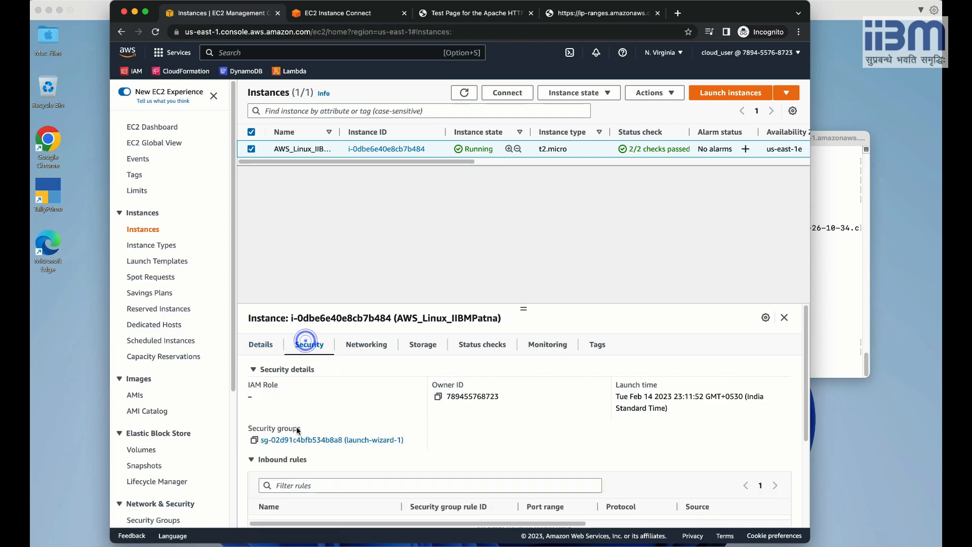
click(332, 440)
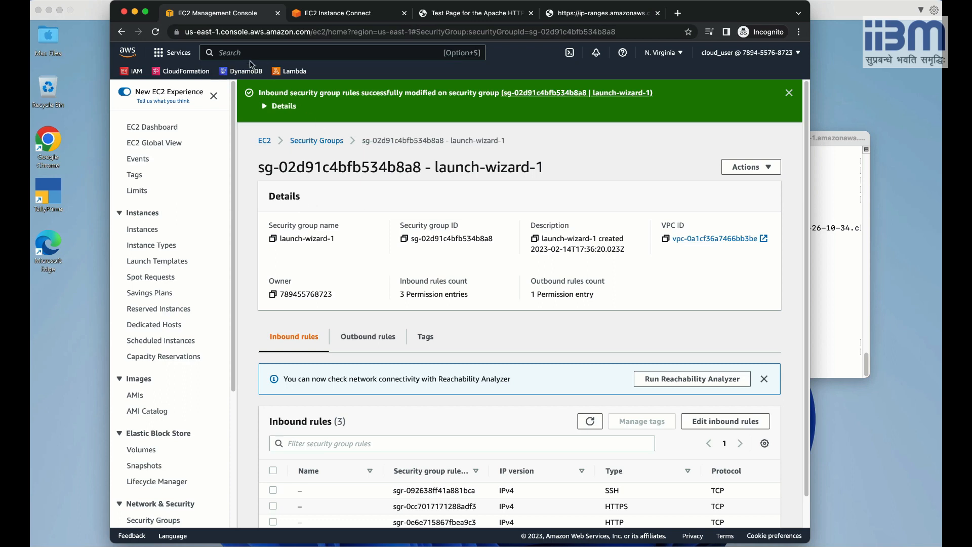
Terminate AWS_Linux_IIBMPatna from the Instances list through the Instance state menu.
scroll(235, 139, down, 3)
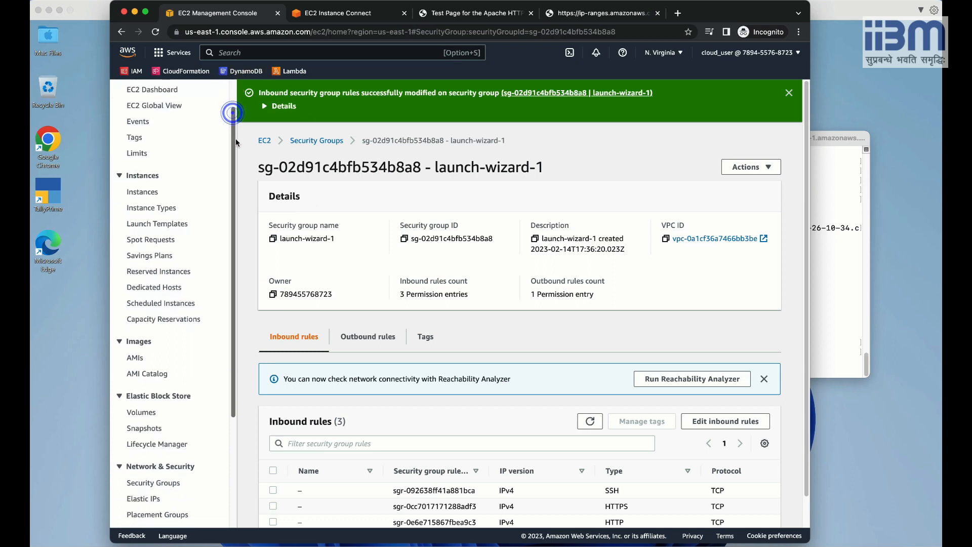
scroll(192, 203, up, 3)
click(152, 225)
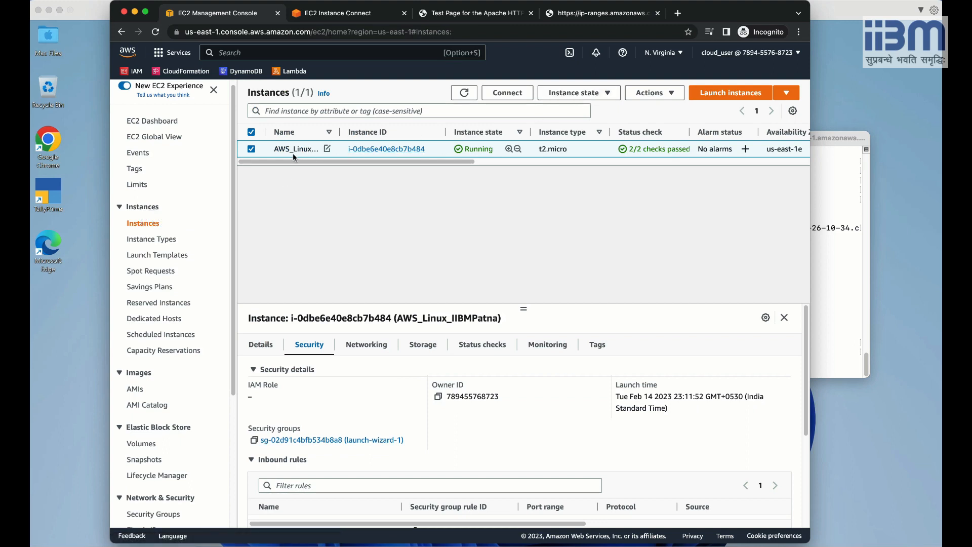
click(577, 93)
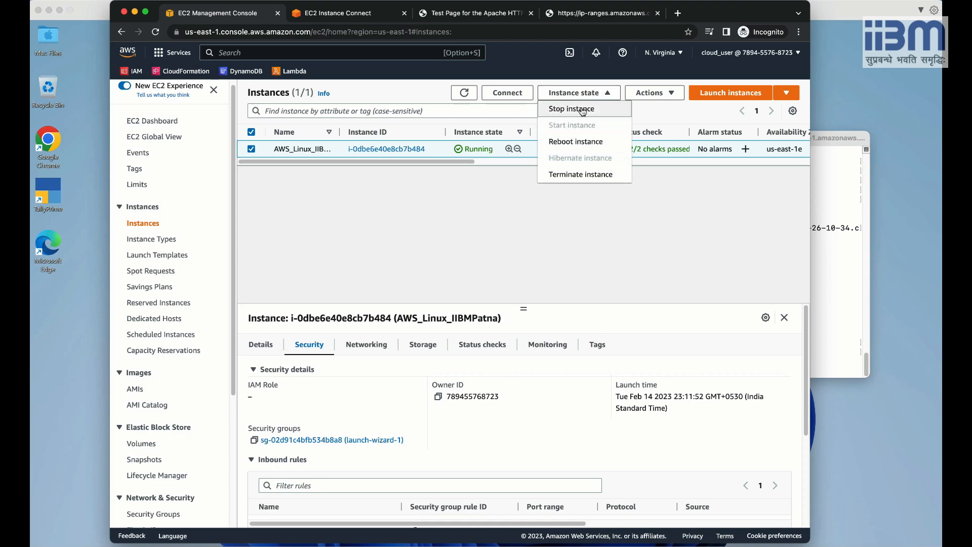
click(586, 173)
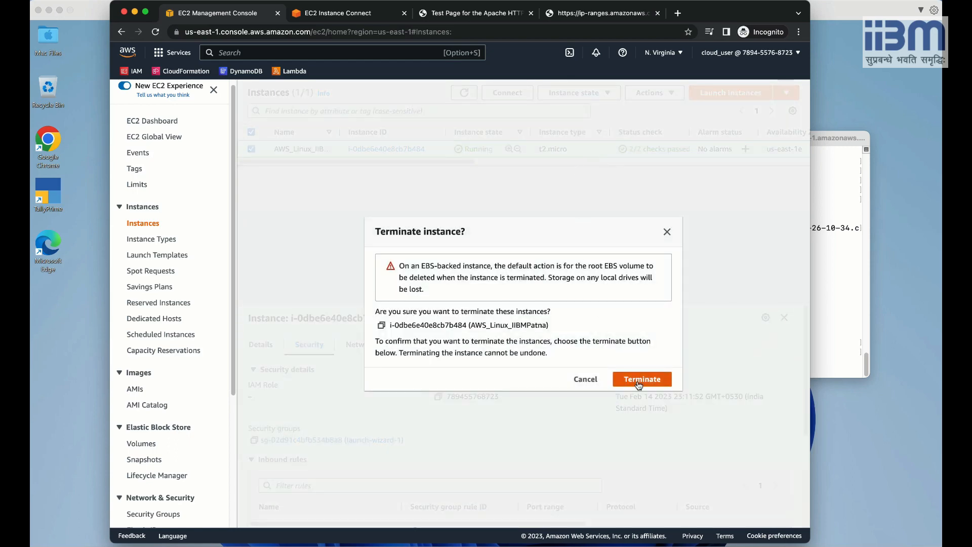
click(634, 378)
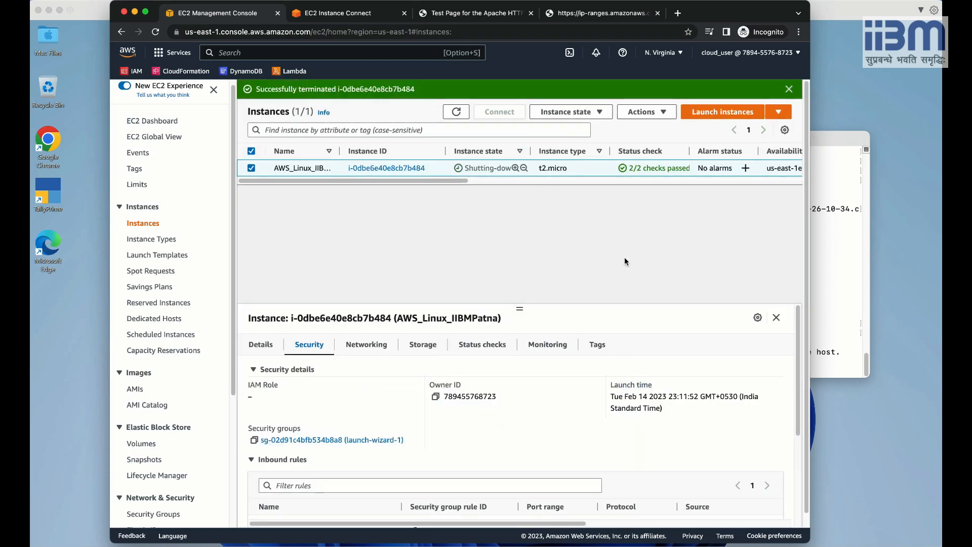